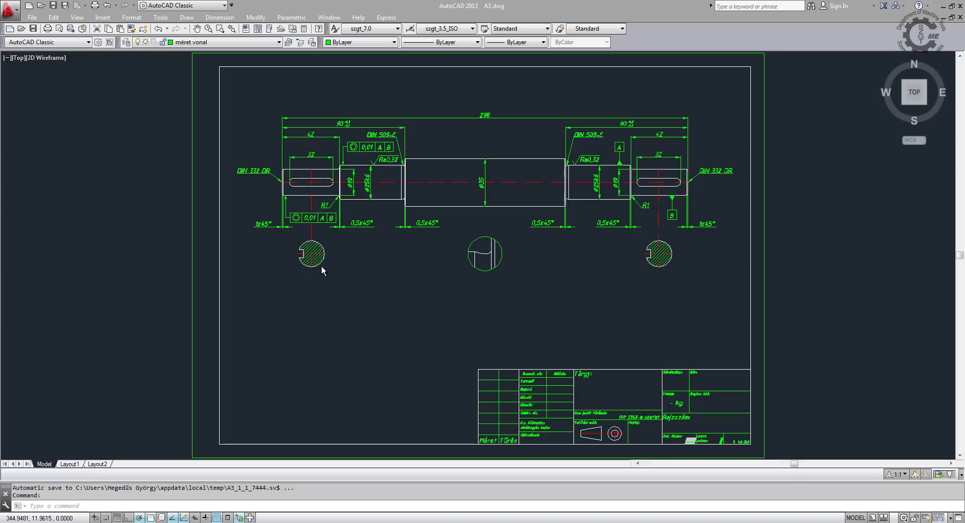
- Dimension the keyway corner arc in the left cross-section with an R0,25 radius
{"action": "scroll", "coordinate": [322, 265], "scroll_direction": "up", "scroll_amount": 8}
{"action": "middle_click_drag", "start_coordinate": [299, 270], "coordinate": [433, 296]}
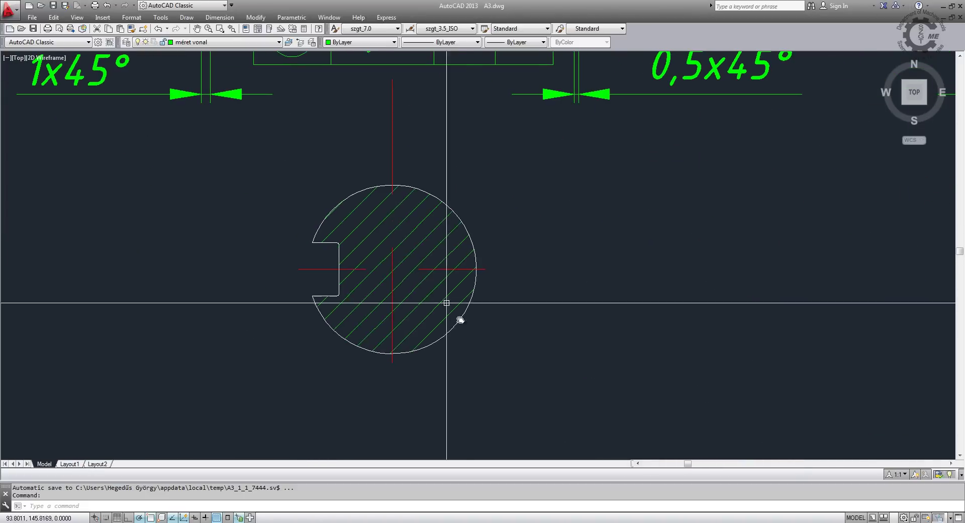
{"action": "type", "text": "Dra"}
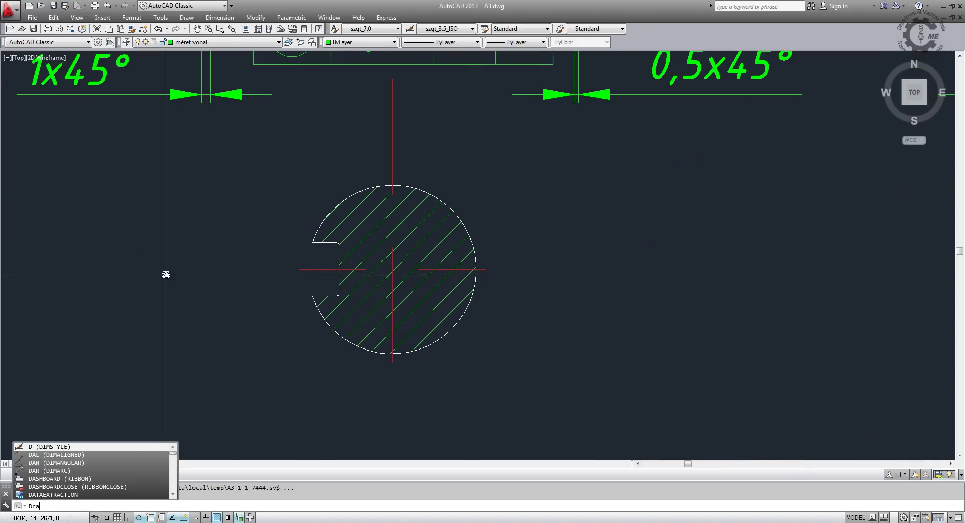
{"action": "key", "text": "Return"}
{"action": "scroll", "coordinate": [288, 259], "scroll_direction": "up", "scroll_amount": 3}
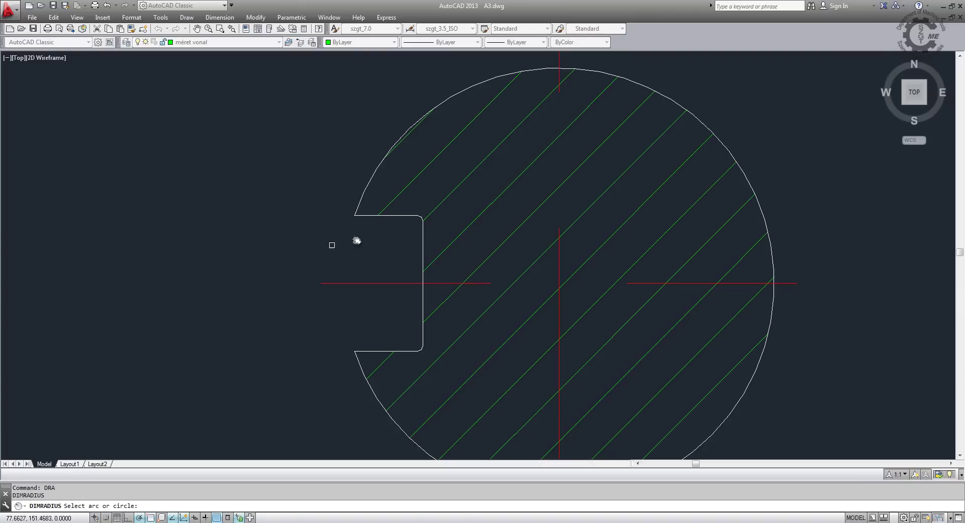
{"action": "left_click", "coordinate": [421, 218]}
{"action": "scroll", "coordinate": [289, 322], "scroll_direction": "down", "scroll_amount": 3}
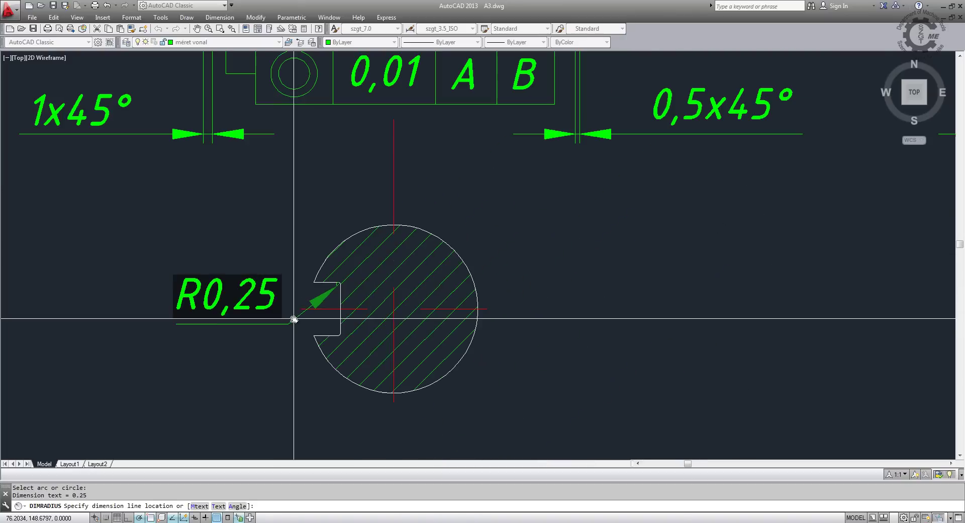
{"action": "left_click", "coordinate": [262, 366]}
- Turn off the R0,25 dimension's extension line in Properties
{"action": "left_click", "coordinate": [238, 308]}
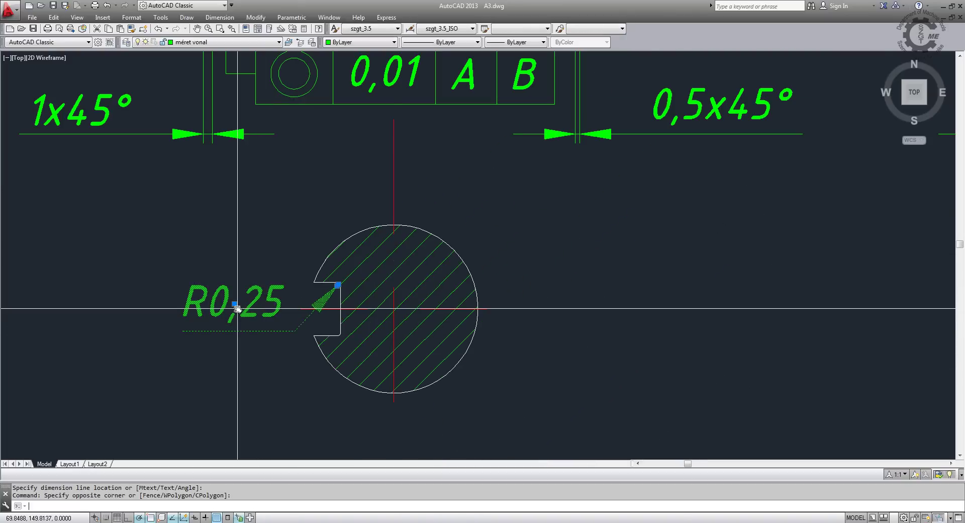
{"action": "type", "text": "ch"}
{"action": "key", "text": "Return"}
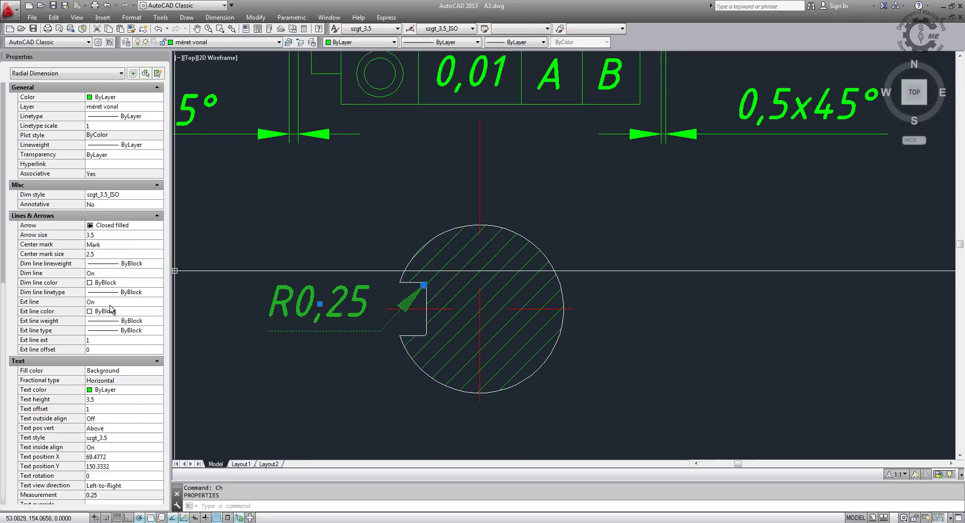
{"action": "left_click", "coordinate": [111, 302]}
{"action": "left_click", "coordinate": [160, 302]}
{"action": "left_click", "coordinate": [100, 319]}
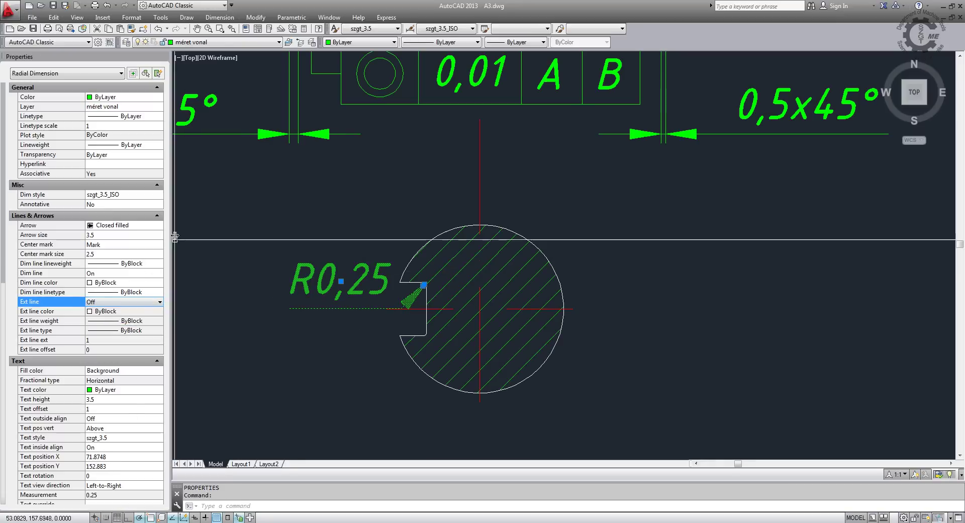
{"action": "left_click", "coordinate": [166, 56]}
- Move the R0,25 text below-left of the keyway
{"action": "left_click", "coordinate": [255, 282]}
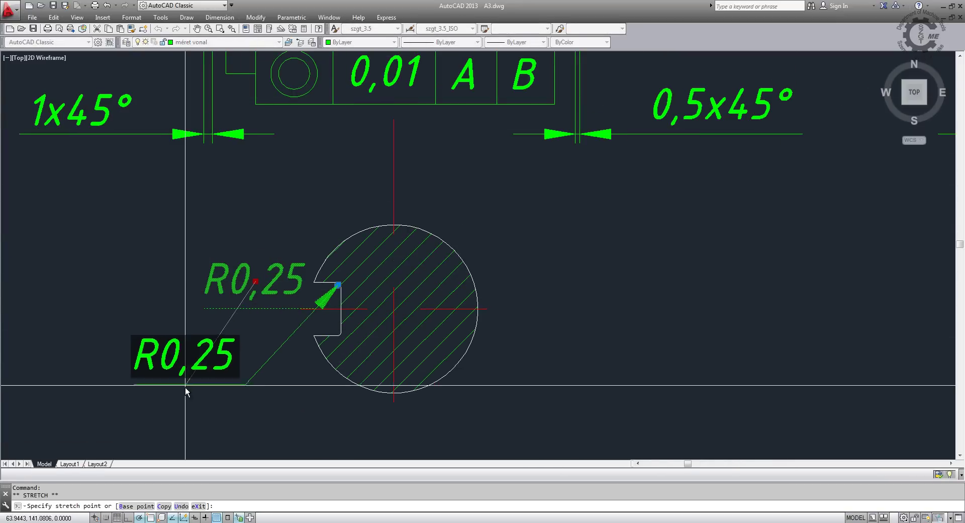
{"action": "left_click", "coordinate": [177, 418]}
{"action": "middle_click_drag", "start_coordinate": [244, 319], "coordinate": [340, 286]}
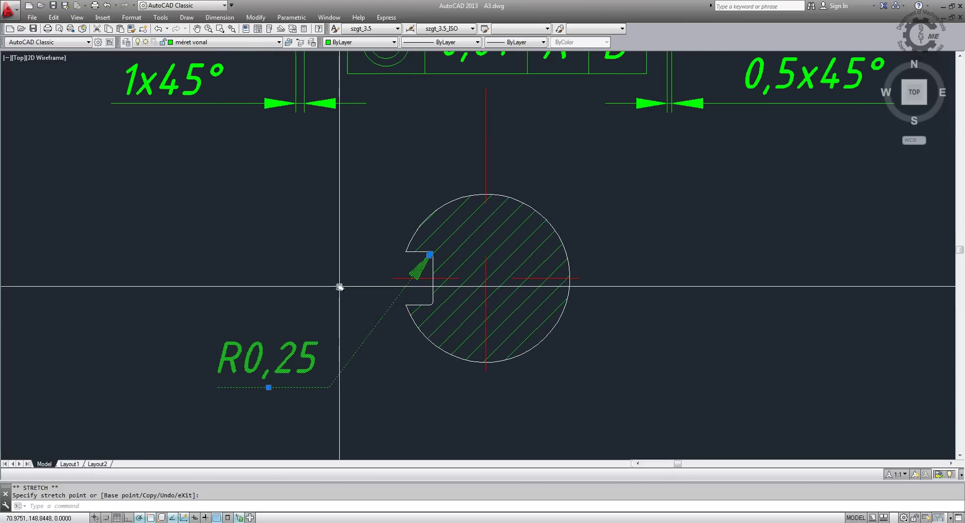
{"action": "key", "text": "Escape"}
- Place a linear dimension across the keyway width, left of the section
{"action": "type", "text": "li"}
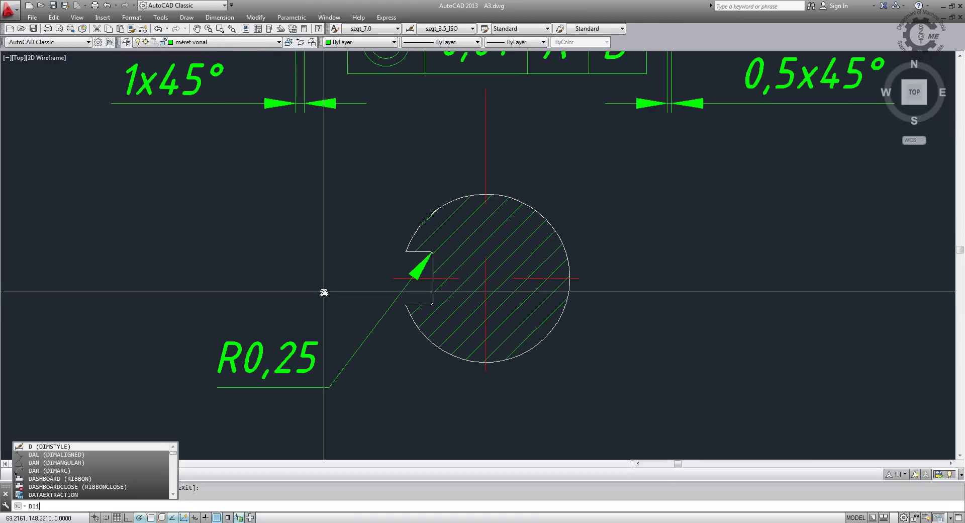
{"action": "key", "text": "Return"}
{"action": "left_click", "coordinate": [406, 304]}
{"action": "left_click", "coordinate": [407, 251]}
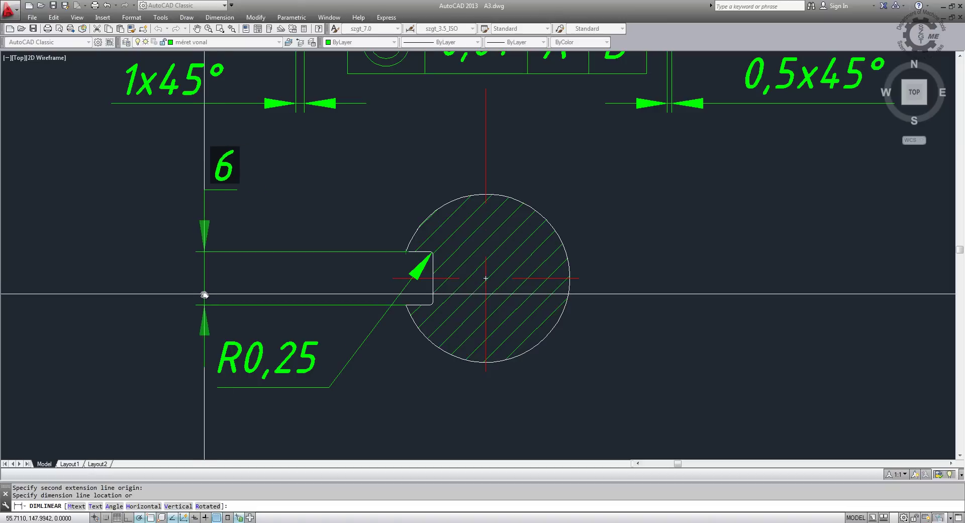
{"action": "left_click", "coordinate": [204, 294]}
- Give the width dimension the szgt_3.5 style and change its text to 6P9
{"action": "left_click", "coordinate": [208, 194]}
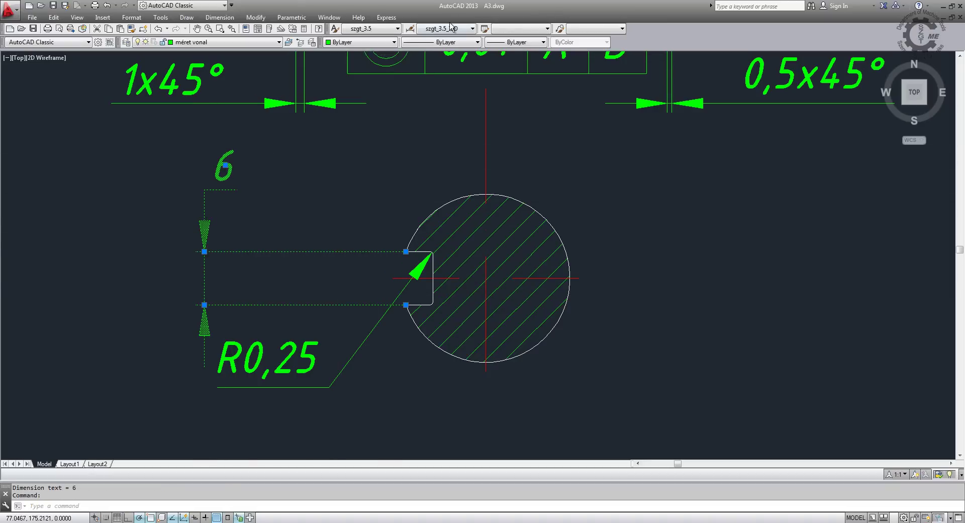
{"action": "left_click", "coordinate": [440, 57]}
{"action": "type", "text": "e"}
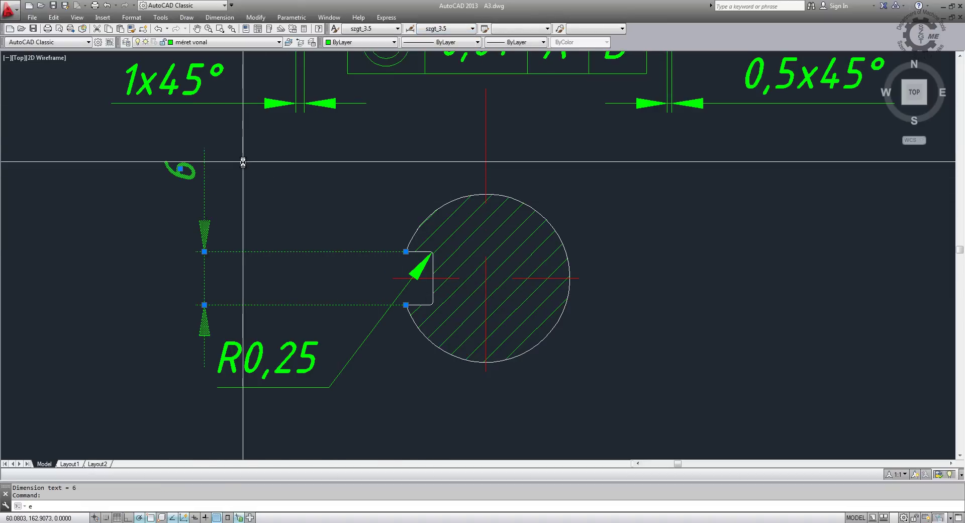
{"action": "type", "text": "d"}
{"action": "key", "text": "Return"}
{"action": "type", "text": "P"}
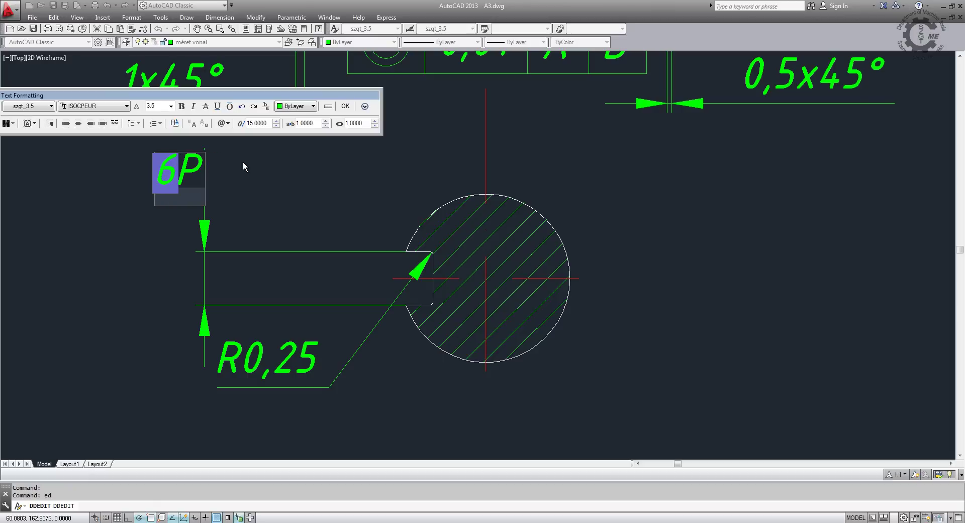
{"action": "type", "text": "9"}
{"action": "left_click", "coordinate": [345, 105]}
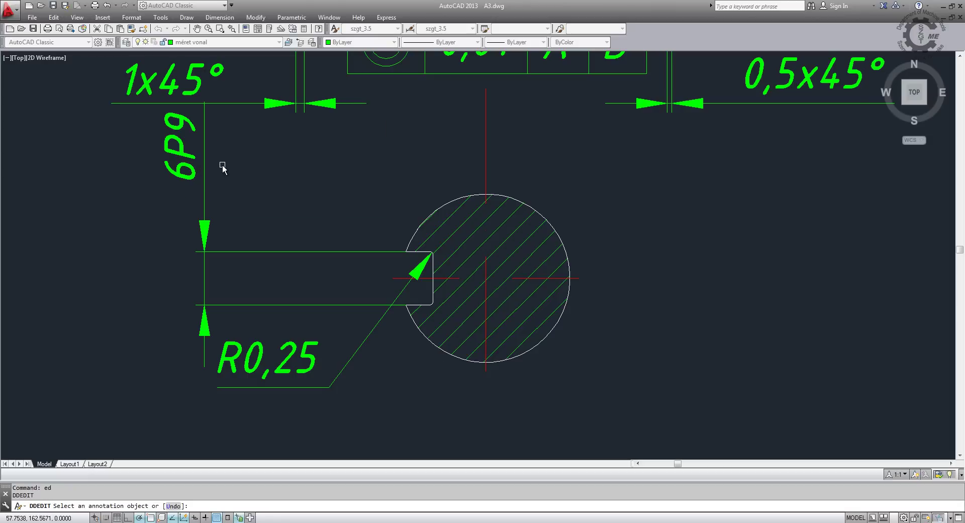
{"action": "key", "text": "Return"}
{"action": "mouse_move", "coordinate": [222, 166]}
{"action": "left_mouse_down"}
{"action": "mouse_move", "coordinate": [180, 145]}
{"action": "mouse_move", "coordinate": [181, 410]}
{"action": "left_mouse_up"}
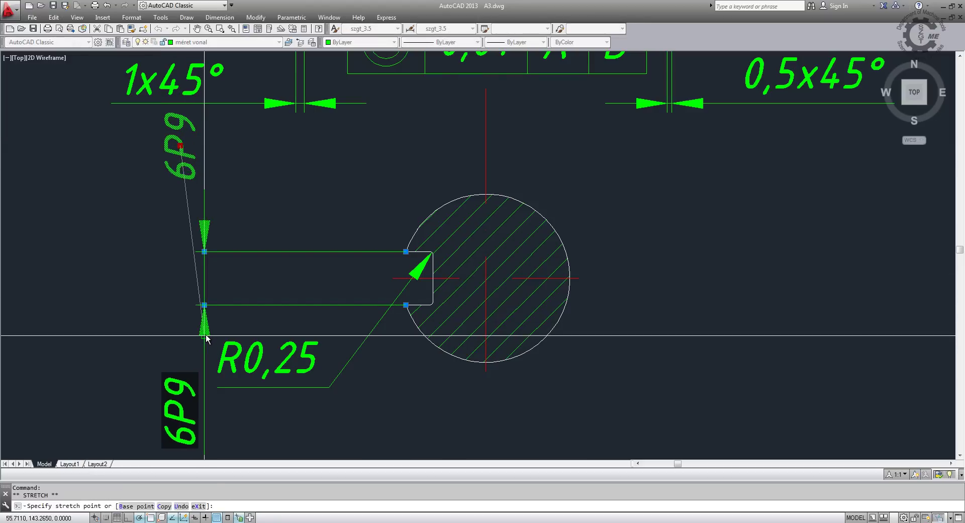
- Shorten the 6P9 dimension's extension line away from the keyway
{"action": "key", "text": "Escape"}
{"action": "scroll", "coordinate": [385, 298], "scroll_direction": "up", "scroll_amount": 1}
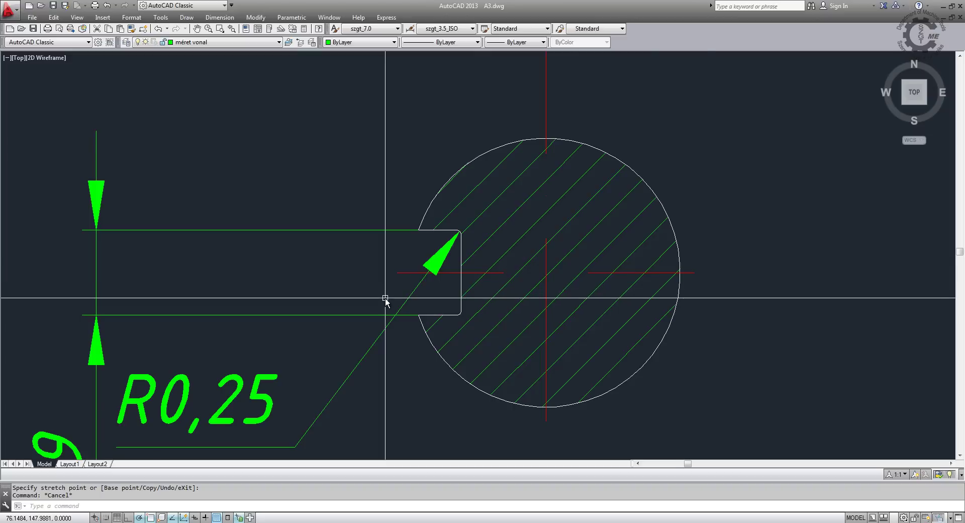
{"action": "scroll", "coordinate": [384, 302], "scroll_direction": "up", "scroll_amount": 3}
{"action": "left_click", "coordinate": [378, 326]}
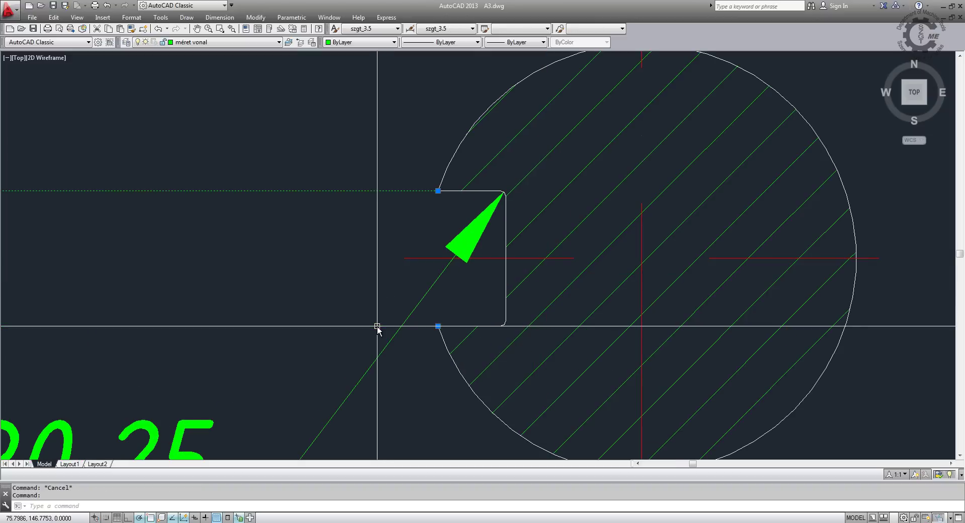
{"action": "left_click", "coordinate": [438, 326]}
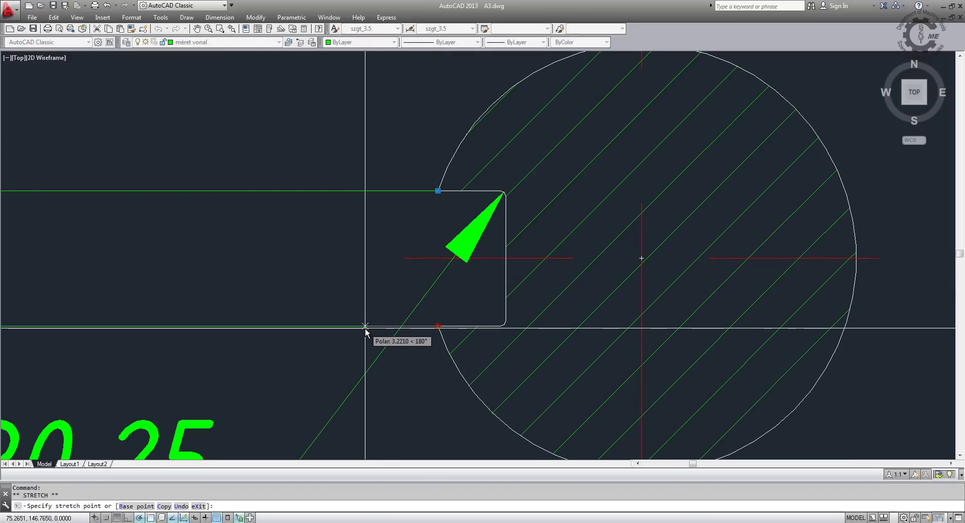
- Start a line and a linear dimension at the keyway, then cancel both
{"action": "type", "text": "l"}
{"action": "key", "text": "Return"}
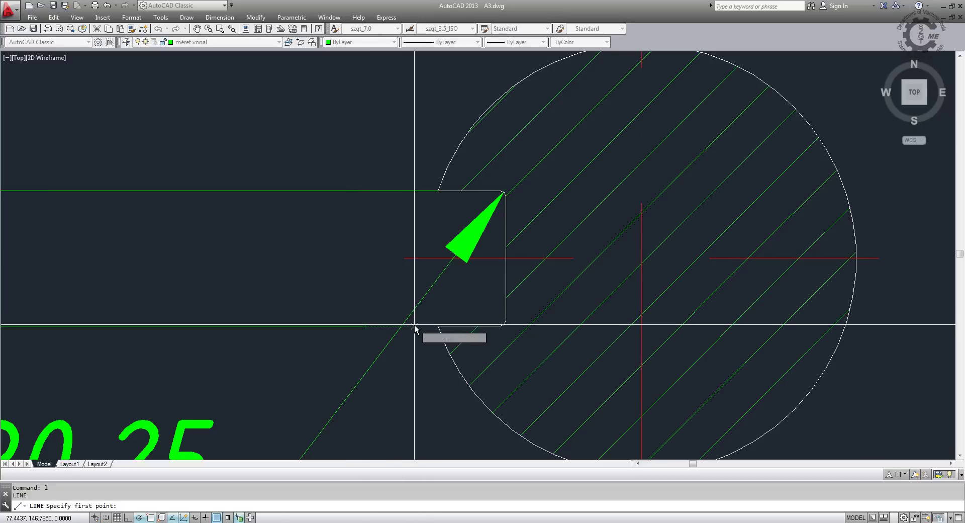
{"action": "left_click", "coordinate": [440, 326]}
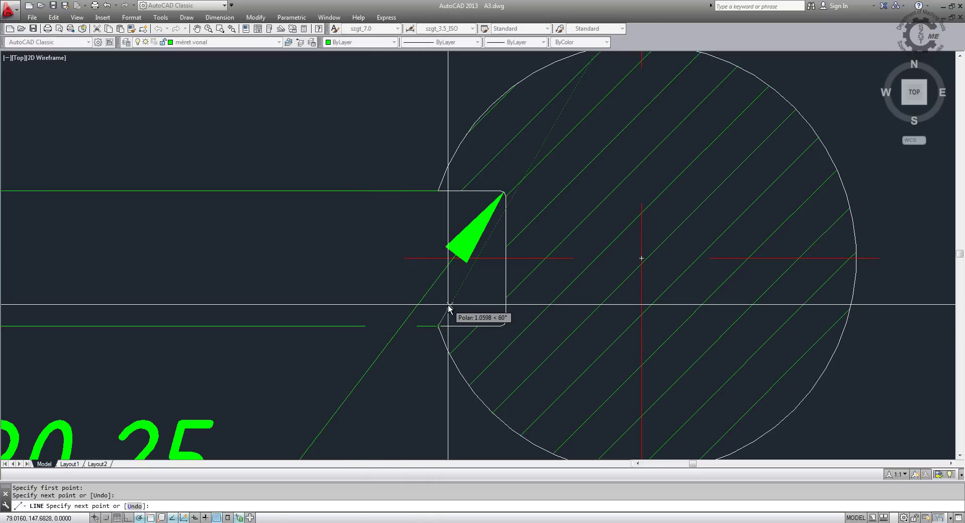
{"action": "key", "text": "Escape"}
{"action": "scroll", "coordinate": [447, 304], "scroll_direction": "down", "scroll_amount": 4}
{"action": "type", "text": "d"}
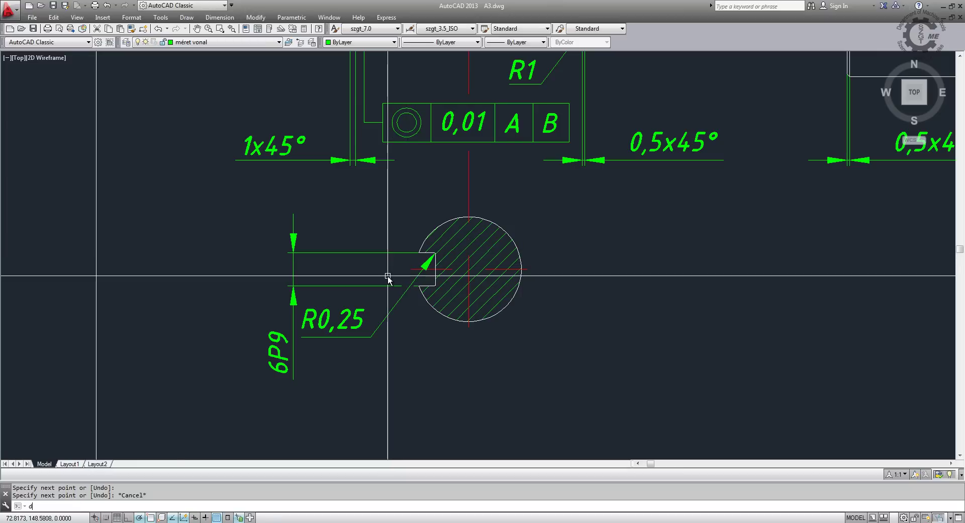
{"action": "type", "text": "li"}
{"action": "key", "text": "Return"}
{"action": "scroll", "coordinate": [388, 276], "scroll_direction": "up", "scroll_amount": 5}
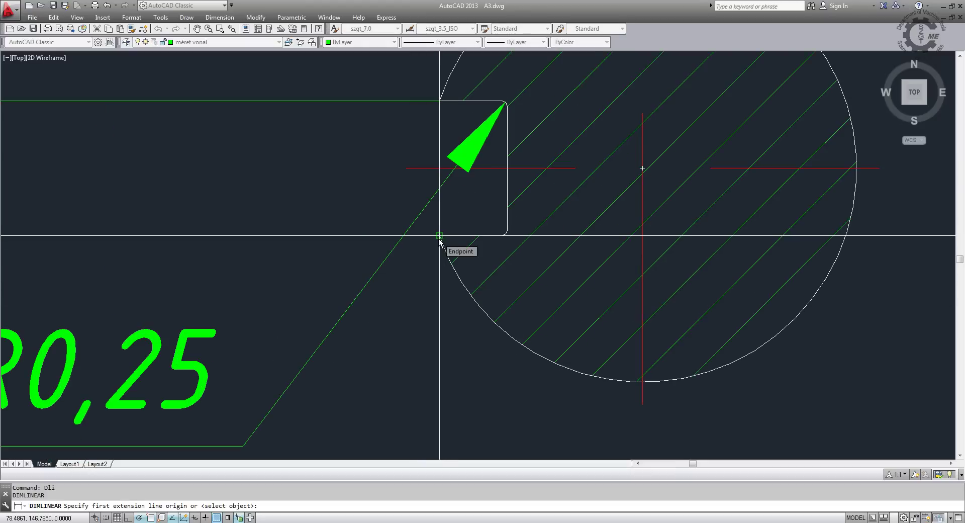
{"action": "key", "text": "Escape"}
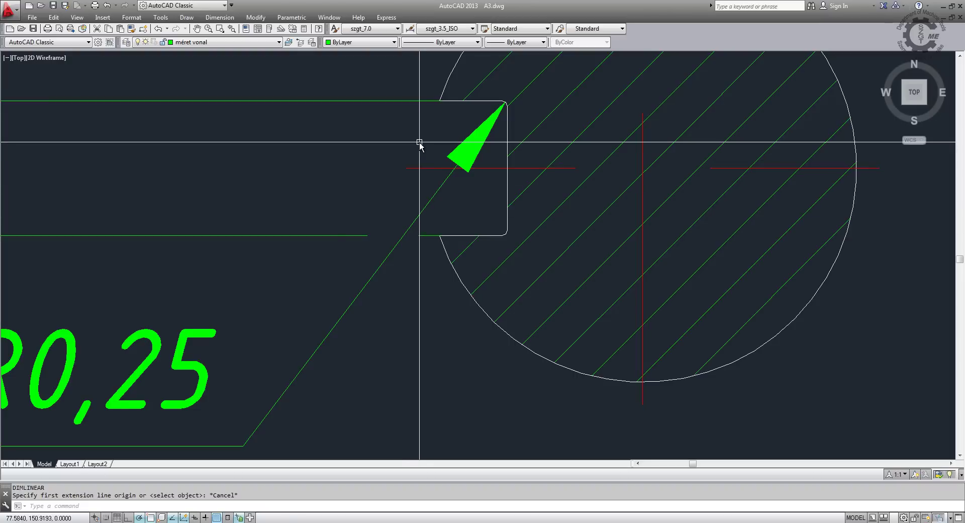
- Break the section circle at the keyway opening and select the short arc
{"action": "type", "text": "ex"}
{"action": "key", "text": "Return"}
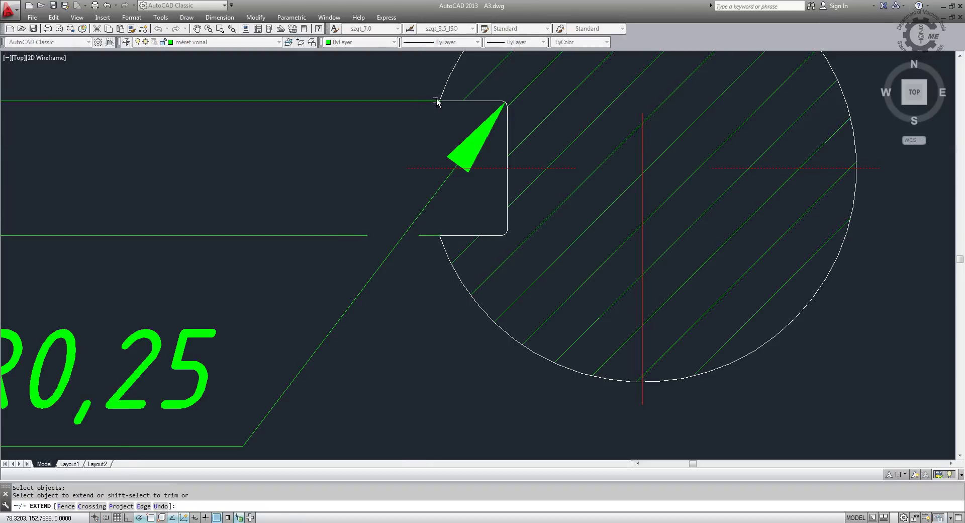
{"action": "key", "text": "Return"}
{"action": "type", "text": "br"}
{"action": "key", "text": "Return"}
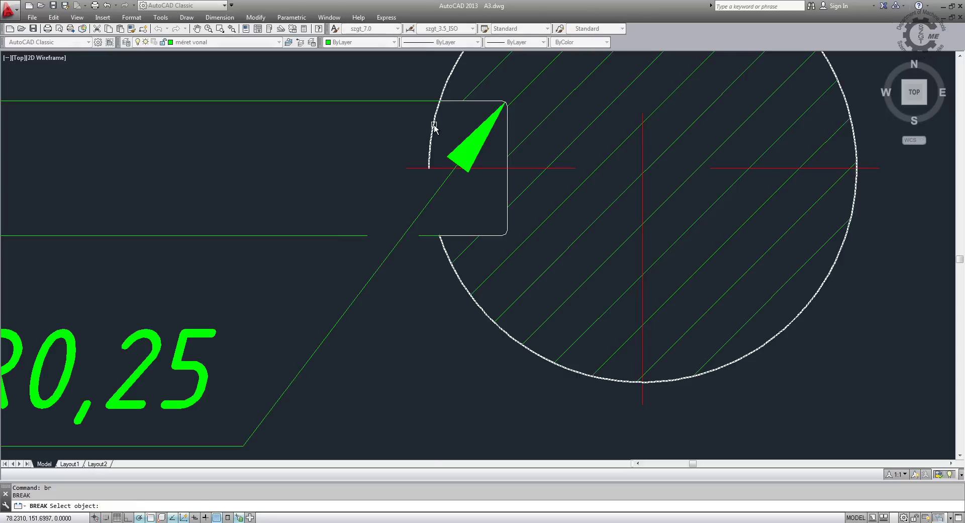
{"action": "left_click", "coordinate": [432, 130]}
{"action": "left_click", "coordinate": [439, 101]}
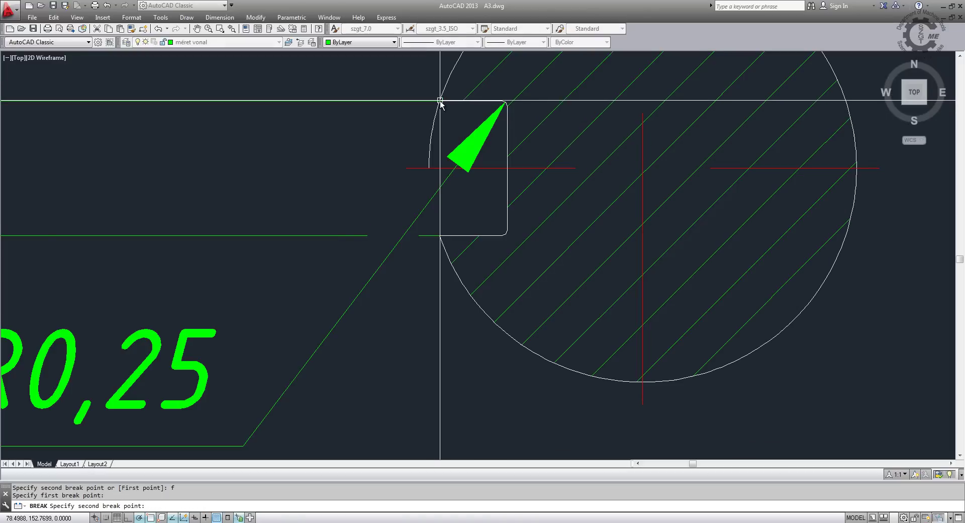
{"action": "left_click", "coordinate": [439, 100]}
{"action": "left_click", "coordinate": [431, 134]}
- Move the short keyway arc onto the vékony vonal layer
{"action": "left_click", "coordinate": [247, 41]}
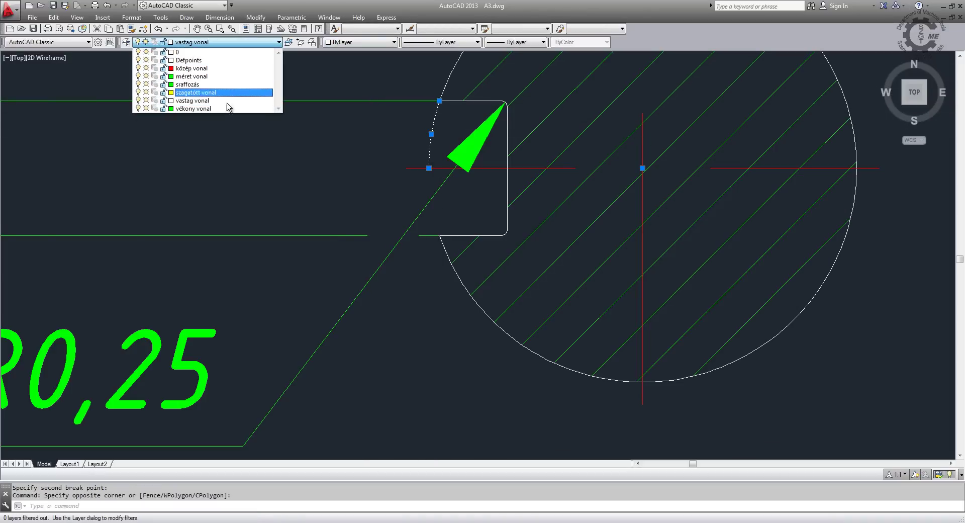
{"action": "left_click", "coordinate": [218, 109]}
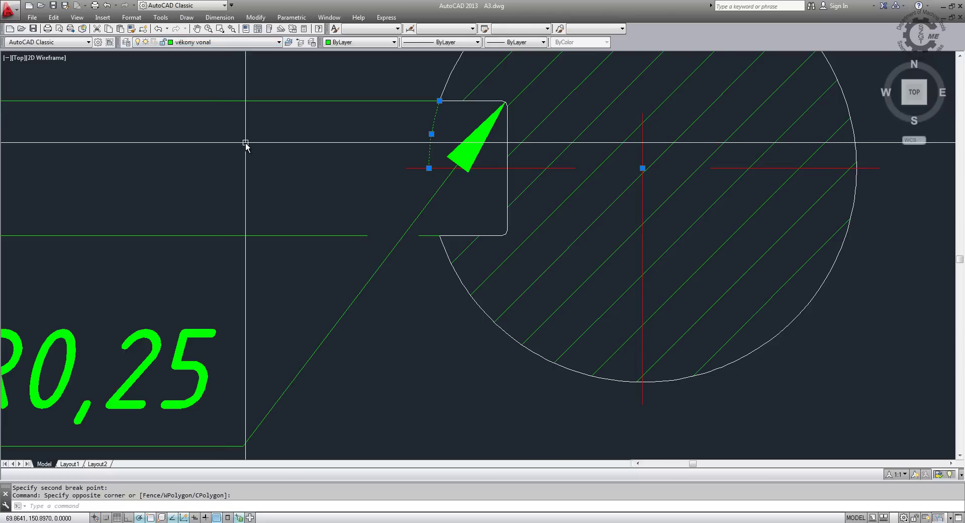
{"action": "key", "text": "Escape"}
- Place a 3,5 linear dimension for the keyway depth below the circle
{"action": "type", "text": "DIMLI"}
{"action": "key", "text": "Return"}
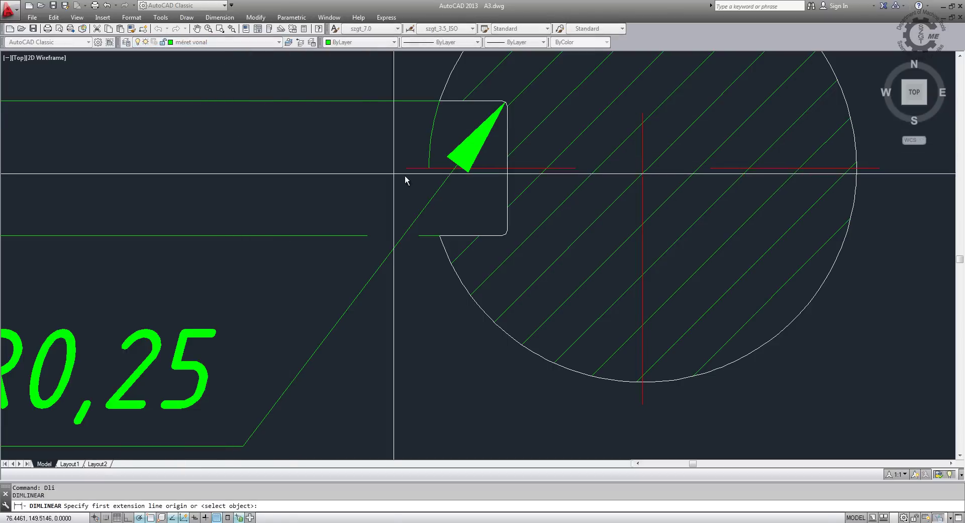
{"action": "left_click", "coordinate": [429, 169]}
{"action": "left_click", "coordinate": [510, 229]}
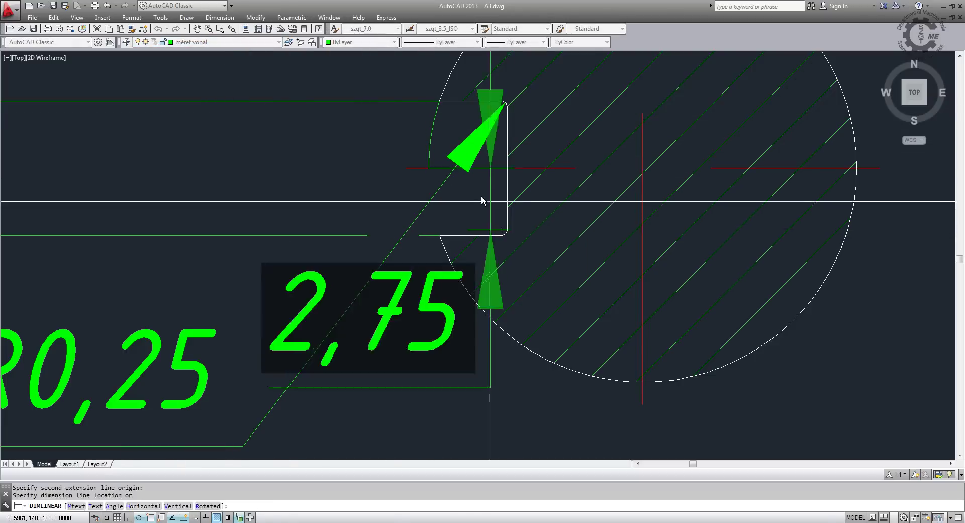
{"action": "scroll", "coordinate": [475, 201], "scroll_direction": "down", "scroll_amount": 3}
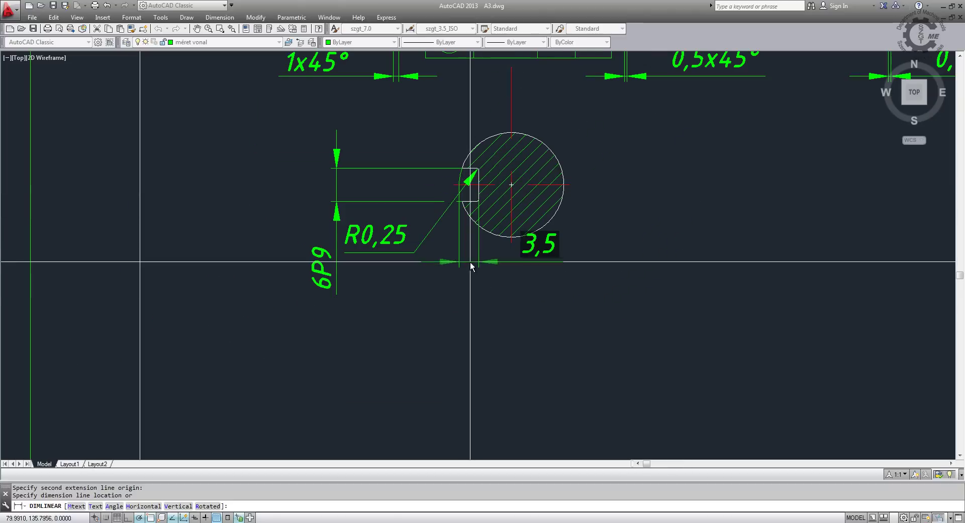
{"action": "left_click", "coordinate": [331, 295]}
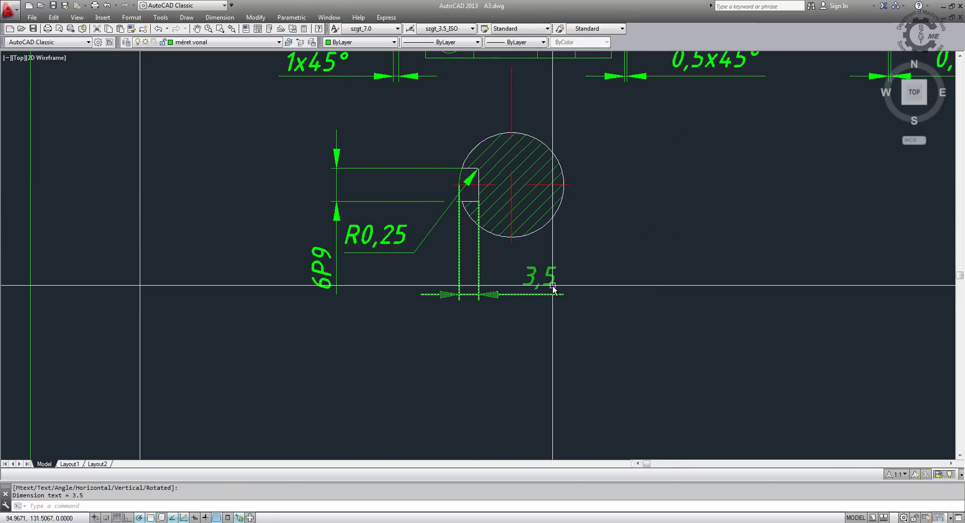
{"action": "type", "text": "ed"}
{"action": "key", "text": "Escape"}
- Give the 3,5 dimension a deviation tolerance, vertically centred beside the number
{"action": "left_click", "coordinate": [541, 279]}
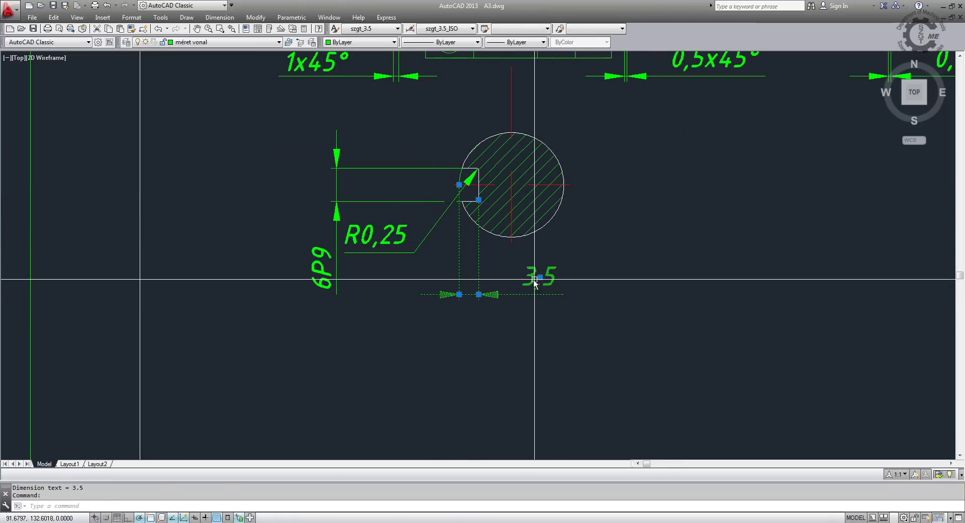
{"action": "type", "text": "ch"}
{"action": "key", "text": "Return"}
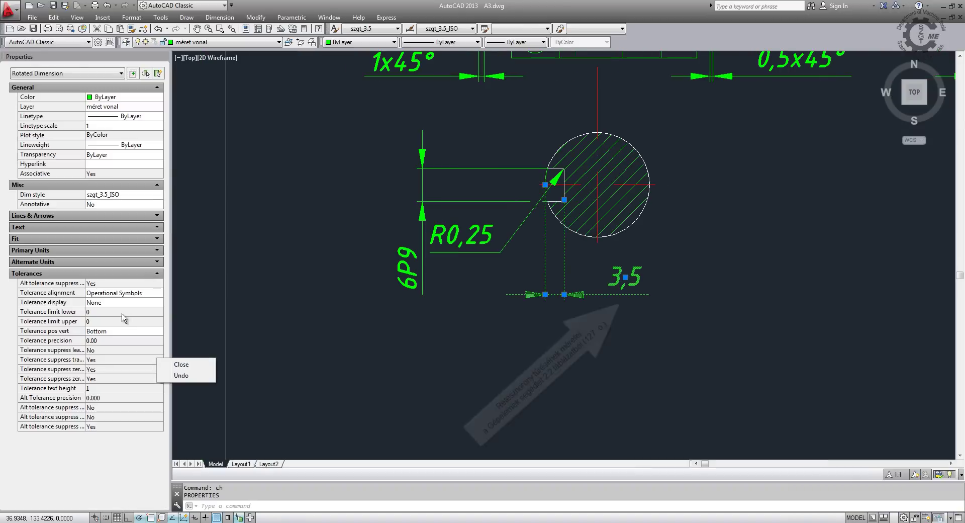
{"action": "left_click", "coordinate": [123, 302]}
{"action": "left_click", "coordinate": [126, 302]}
{"action": "left_click", "coordinate": [124, 327]}
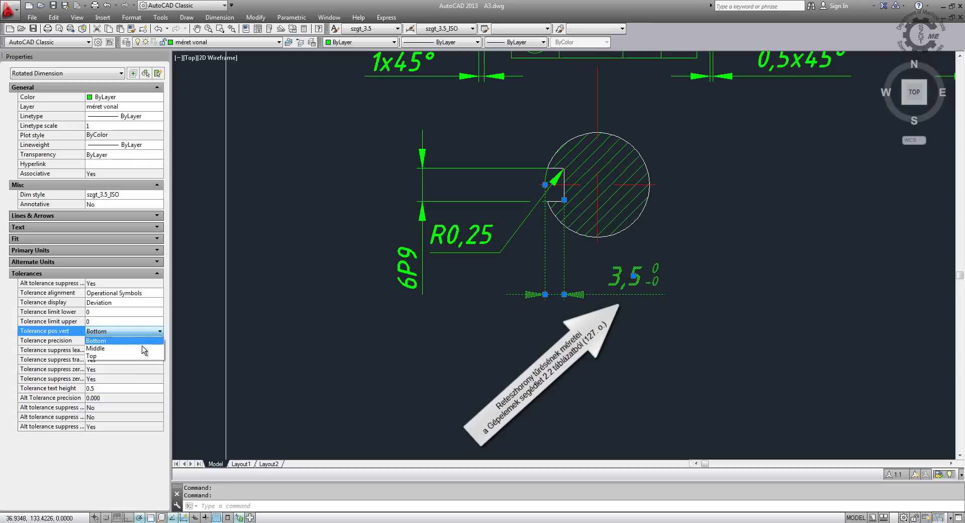
{"action": "left_click", "coordinate": [144, 348]}
{"action": "left_click", "coordinate": [105, 323]}
{"action": "type", "text": ".1"}
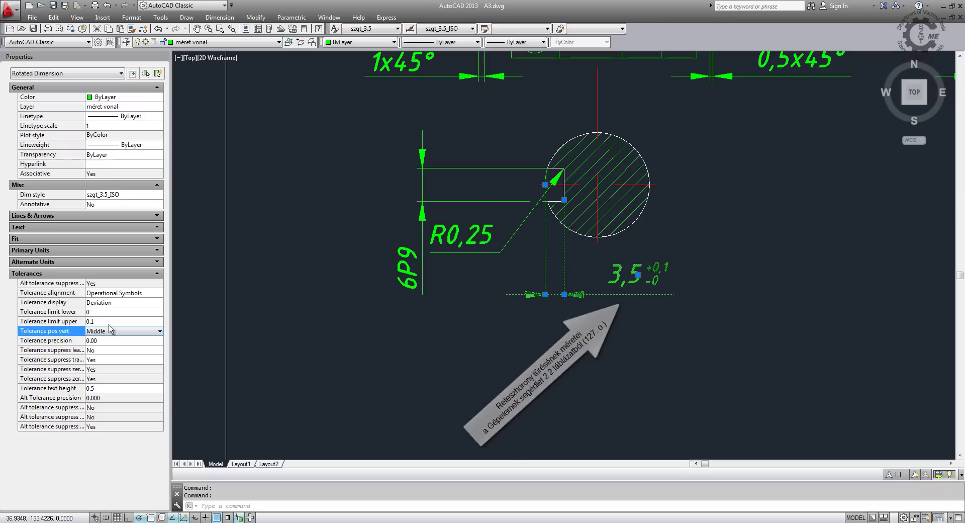
{"action": "key", "text": "Escape"}
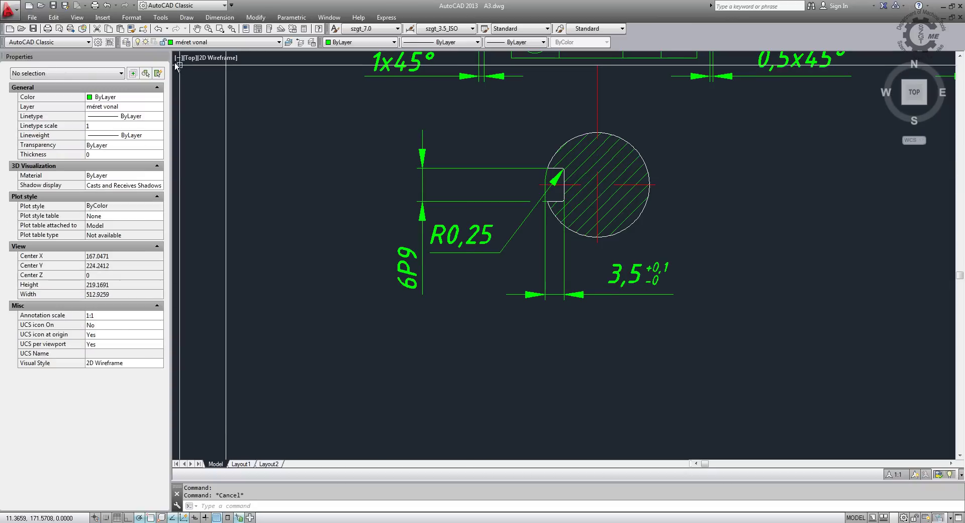
- Select the keyway dimensions and short keyway line for copying
{"action": "left_click", "coordinate": [164, 57]}
{"action": "scroll", "coordinate": [553, 256], "scroll_direction": "down", "scroll_amount": 2}
{"action": "scroll", "coordinate": [568, 249], "scroll_direction": "up", "scroll_amount": 5}
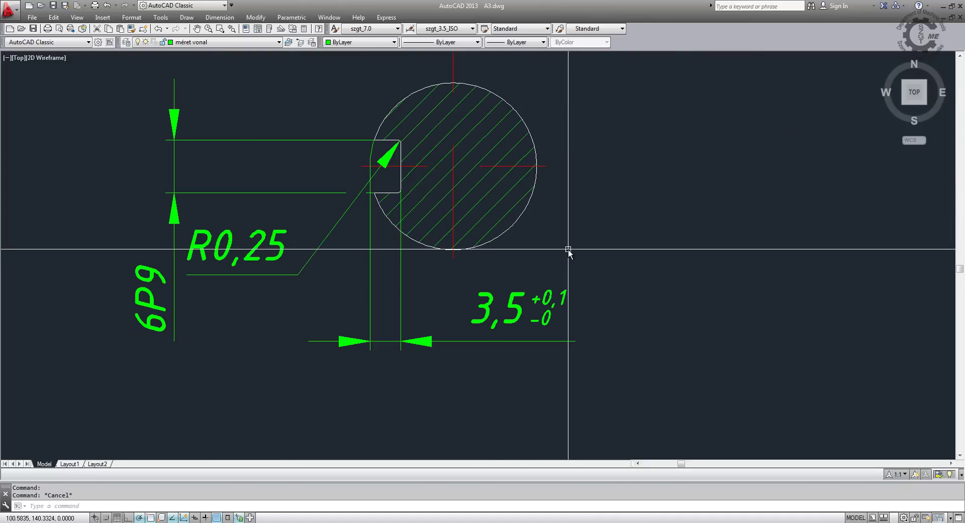
{"action": "type", "text": "o"}
{"action": "key", "text": "Return"}
{"action": "left_click", "coordinate": [495, 387]}
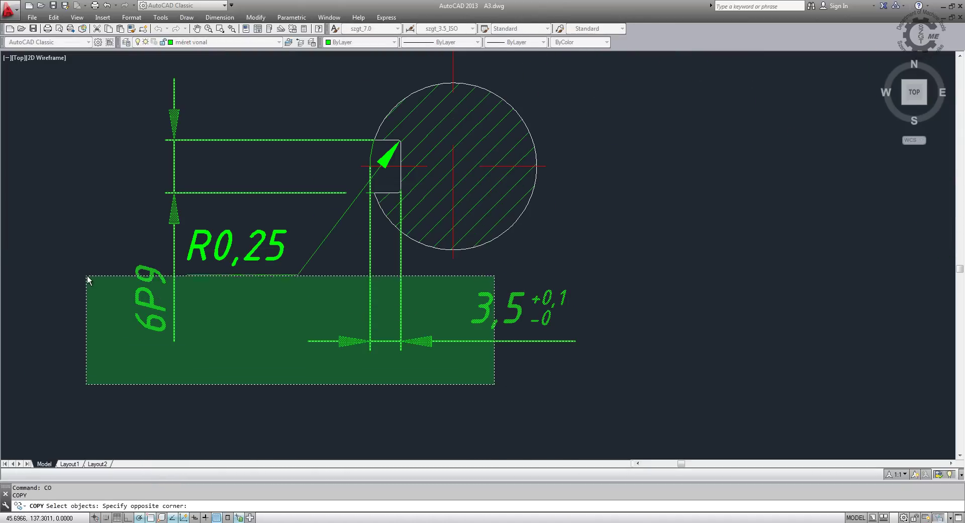
{"action": "left_click", "coordinate": [89, 273]}
{"action": "scroll", "coordinate": [342, 201], "scroll_direction": "up", "scroll_amount": 6}
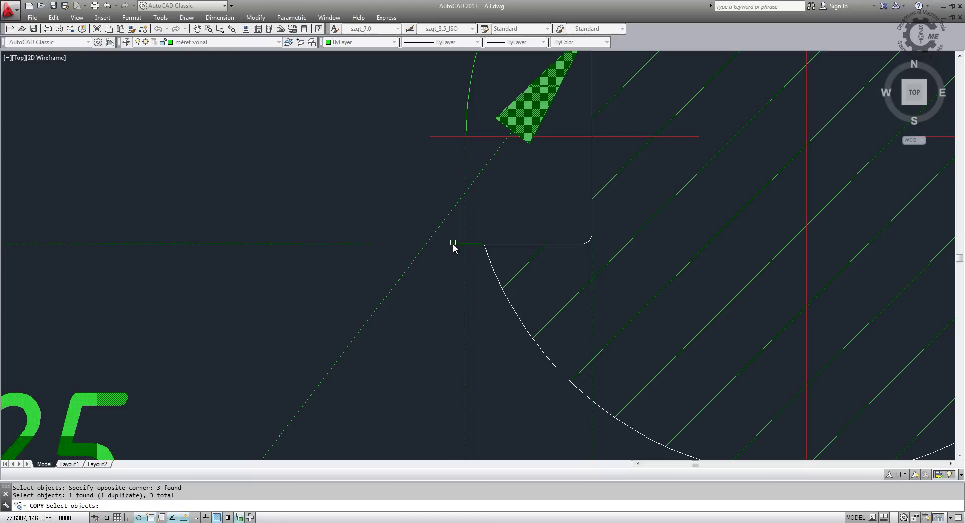
{"action": "left_click", "coordinate": [464, 121]}
{"action": "scroll", "coordinate": [255, 193], "scroll_direction": "down", "scroll_amount": 6}
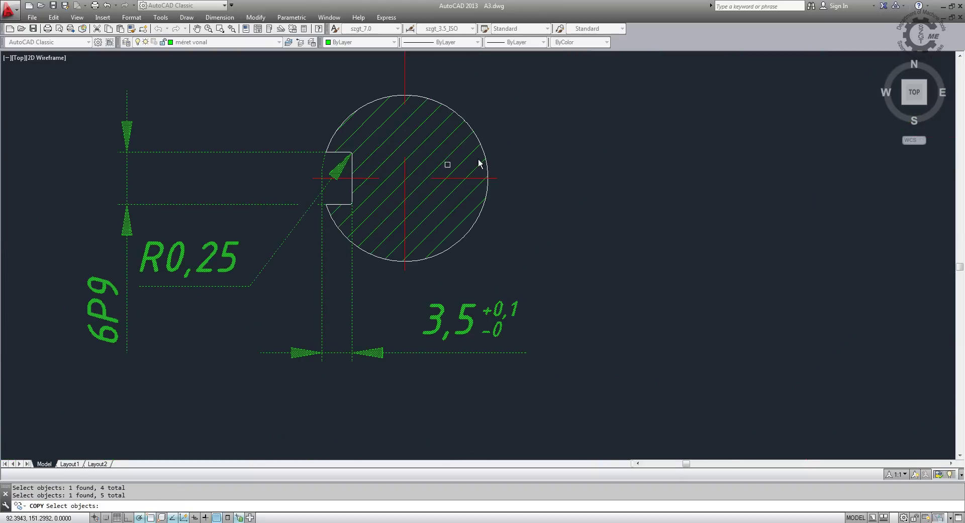
{"action": "key", "text": "Return"}
- Copy them from the left circle's centre onto the right-hand section circle's centre
{"action": "left_click", "coordinate": [404, 178]}
{"action": "scroll", "coordinate": [405, 178], "scroll_direction": "down", "scroll_amount": 6}
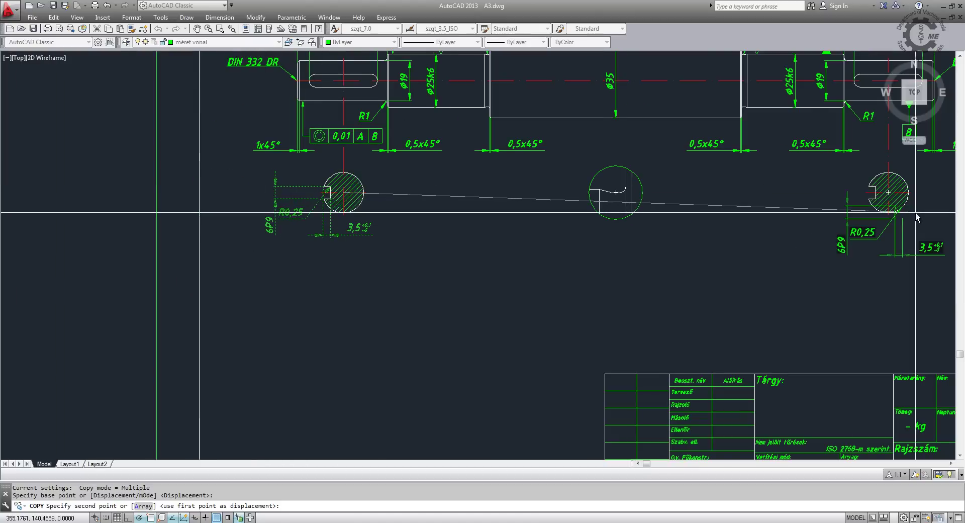
{"action": "middle_click_drag", "start_coordinate": [916, 217], "coordinate": [620, 258]}
{"action": "scroll", "coordinate": [621, 258], "scroll_direction": "up", "scroll_amount": 8}
{"action": "left_click", "coordinate": [570, 123]}
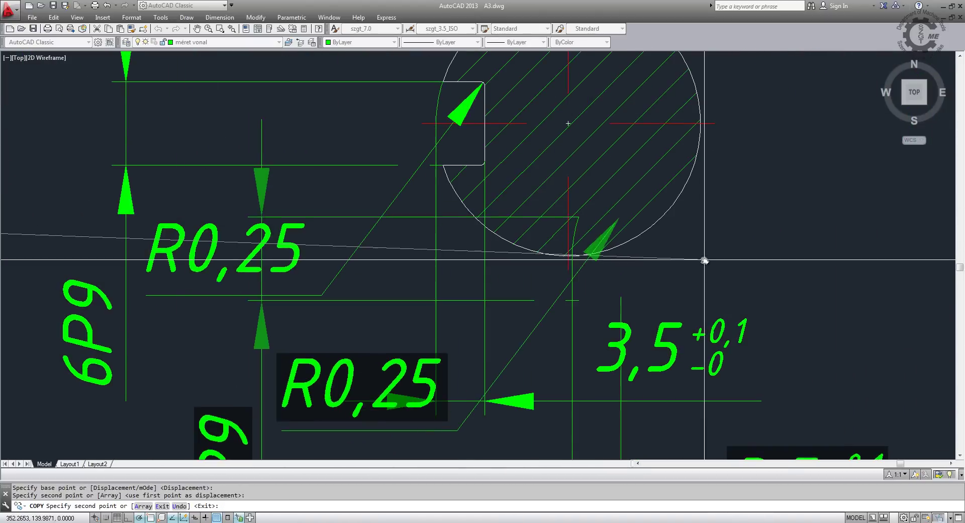
{"action": "key", "text": "Return"}
{"action": "scroll", "coordinate": [704, 271], "scroll_direction": "down", "scroll_amount": 3}
{"action": "scroll", "coordinate": [468, 293], "scroll_direction": "down", "scroll_amount": 4}
{"action": "mouse_move", "coordinate": [468, 293]}
{"action": "middle_mouse_down"}
{"action": "mouse_move", "coordinate": [582, 314]}
{"action": "mouse_move", "coordinate": [583, 324]}
{"action": "middle_mouse_up"}
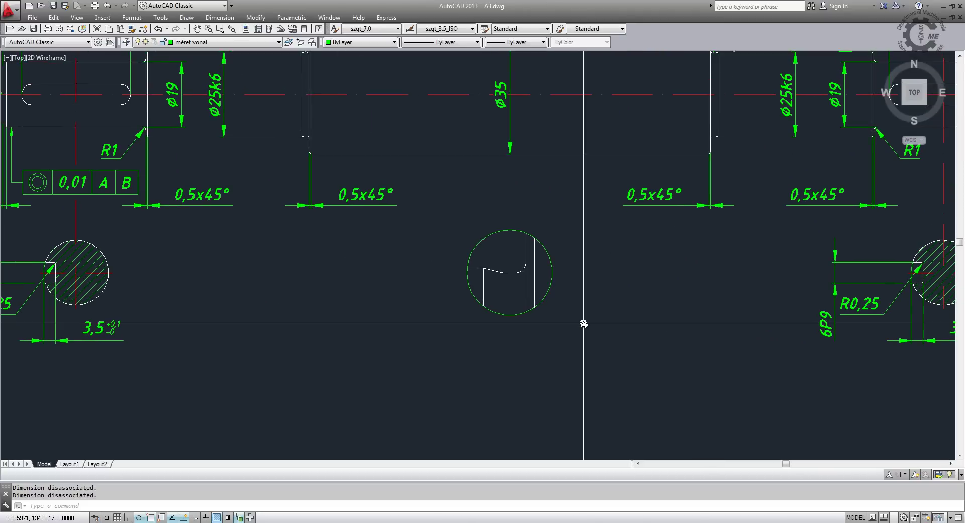
- Place a 15° angular dimension on the detail's sloped edge, left of the detail
{"action": "type", "text": "dan"}
{"action": "key", "text": "Return"}
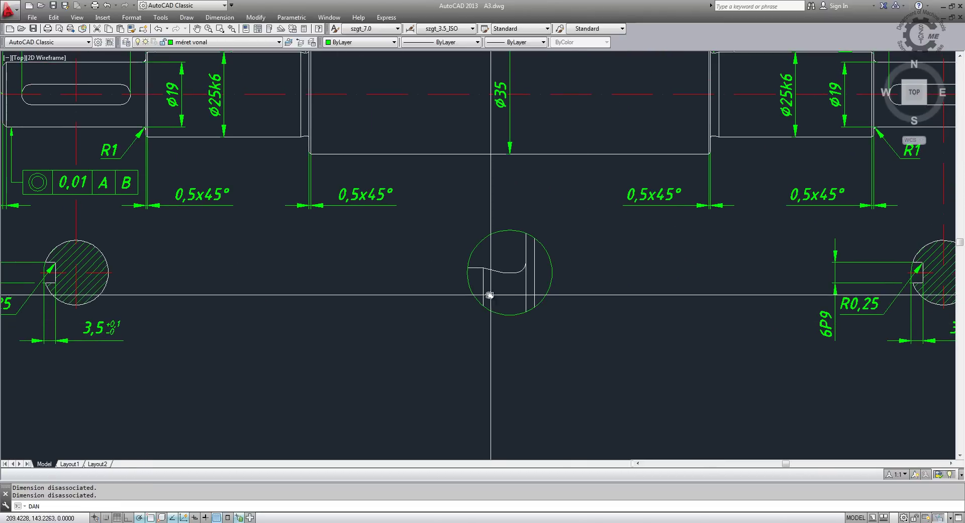
{"action": "scroll", "coordinate": [490, 293], "scroll_direction": "up", "scroll_amount": 4}
{"action": "left_click", "coordinate": [529, 237]}
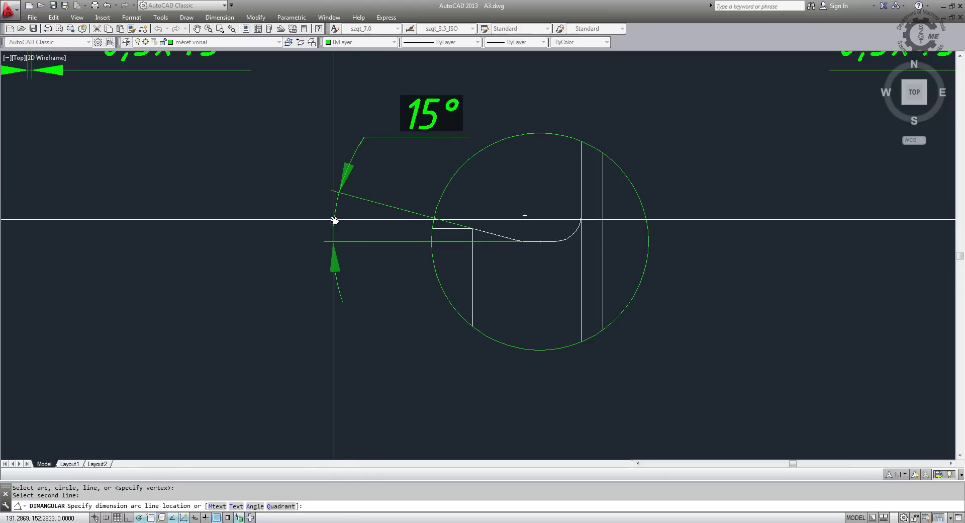
{"action": "left_click", "coordinate": [334, 220]}
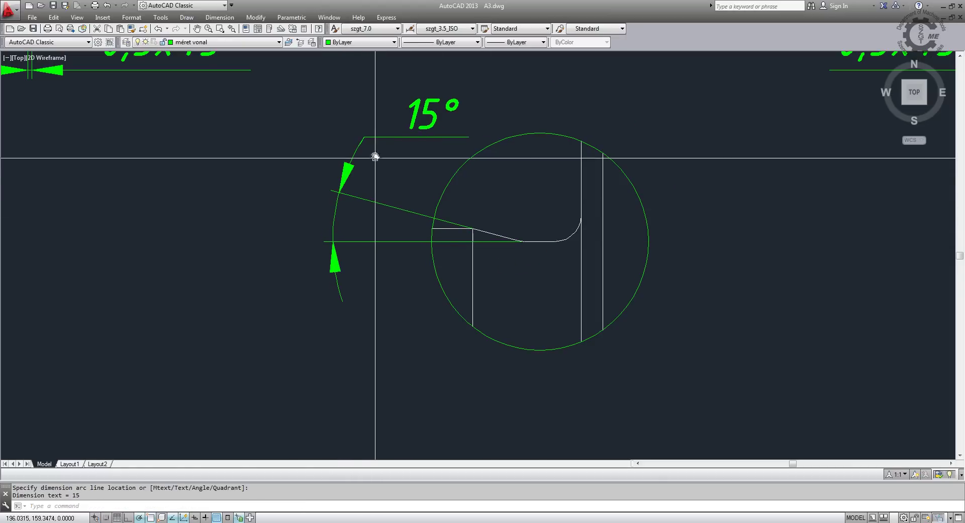
- Apply the szgt_3.5 style to the 15° dimension and move its text beside the arc
{"action": "left_click", "coordinate": [433, 114]}
{"action": "left_click", "coordinate": [445, 29]}
{"action": "left_click", "coordinate": [449, 57]}
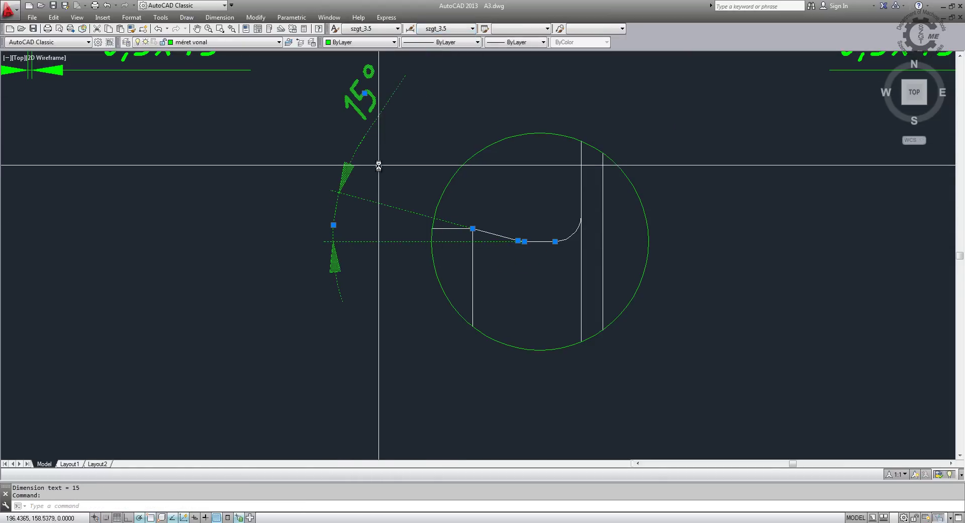
{"action": "left_click", "coordinate": [364, 93]}
{"action": "left_click", "coordinate": [334, 221]}
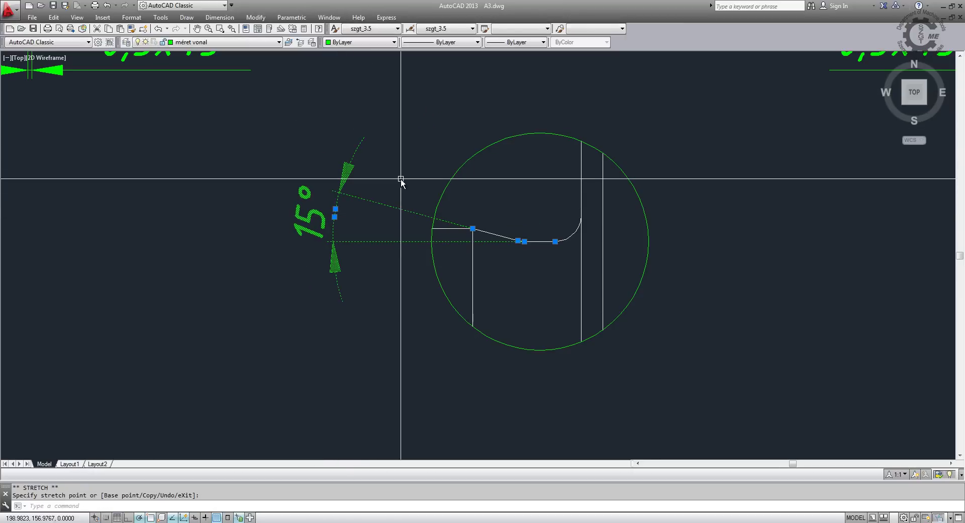
{"action": "key", "text": "Escape"}
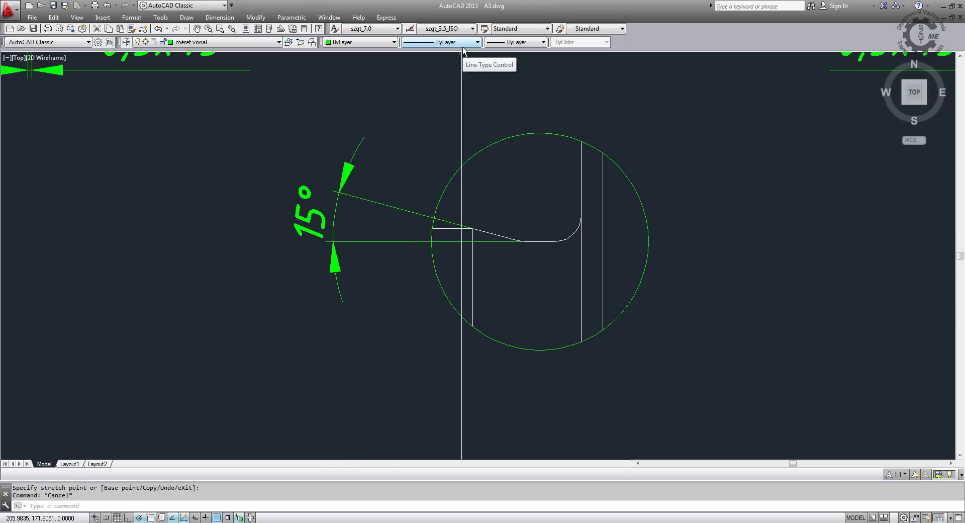
- Dimension the detail's horizontal length as 12,5 using DLI, placed below the circle
{"action": "type", "text": "DLI"}
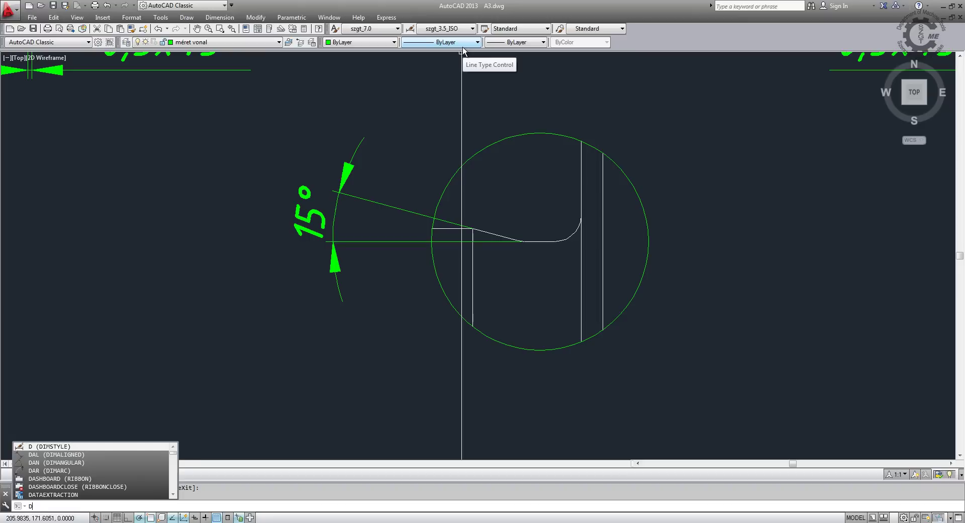
{"action": "key", "text": "Return"}
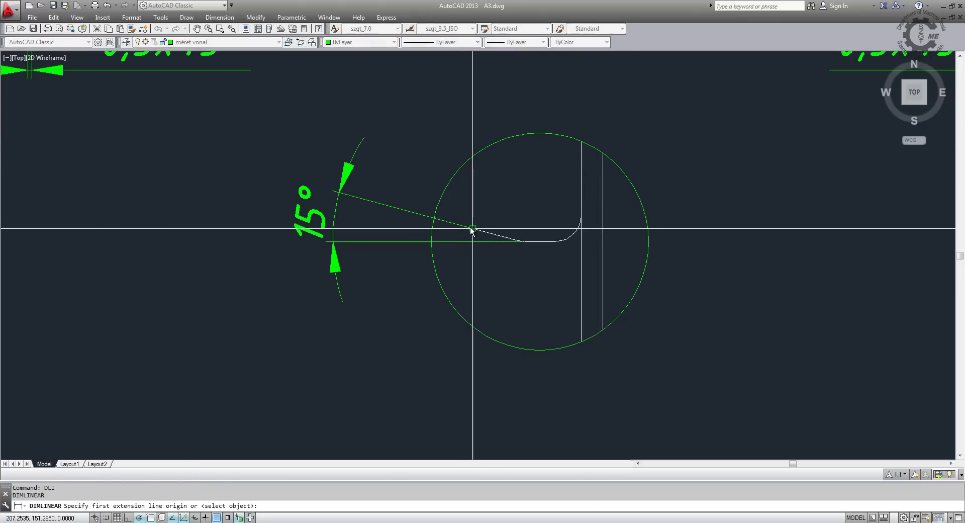
{"action": "left_click", "coordinate": [472, 229]}
{"action": "left_click", "coordinate": [582, 216]}
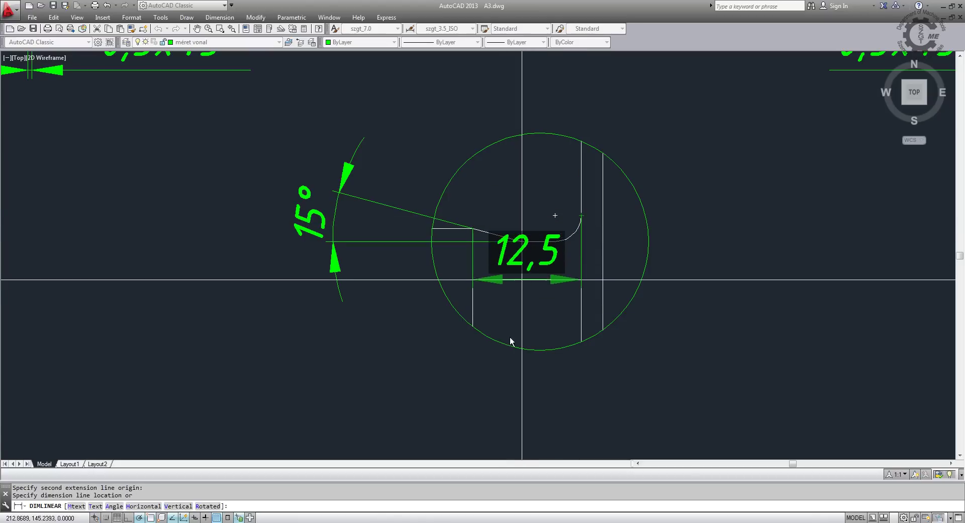
{"action": "middle_click_drag", "start_coordinate": [494, 405], "coordinate": [493, 326]}
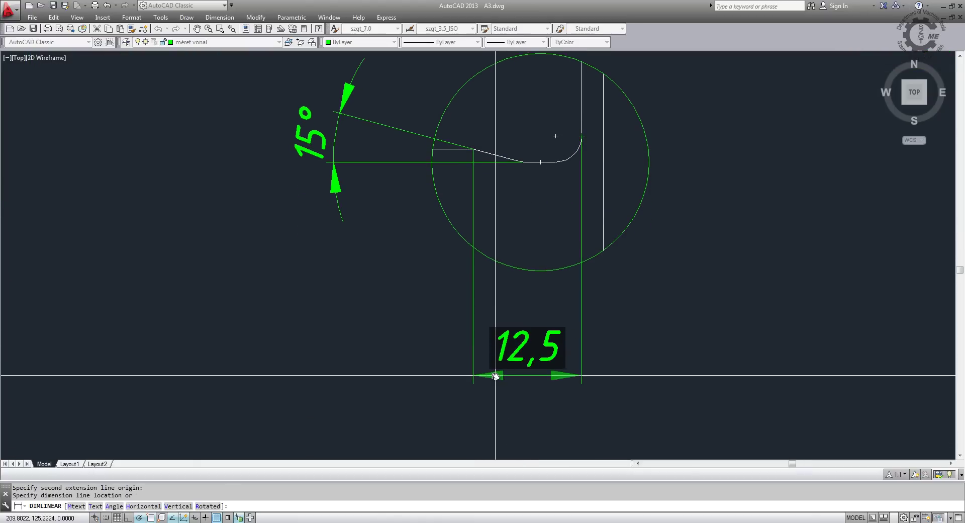
{"action": "left_click", "coordinate": [495, 375]}
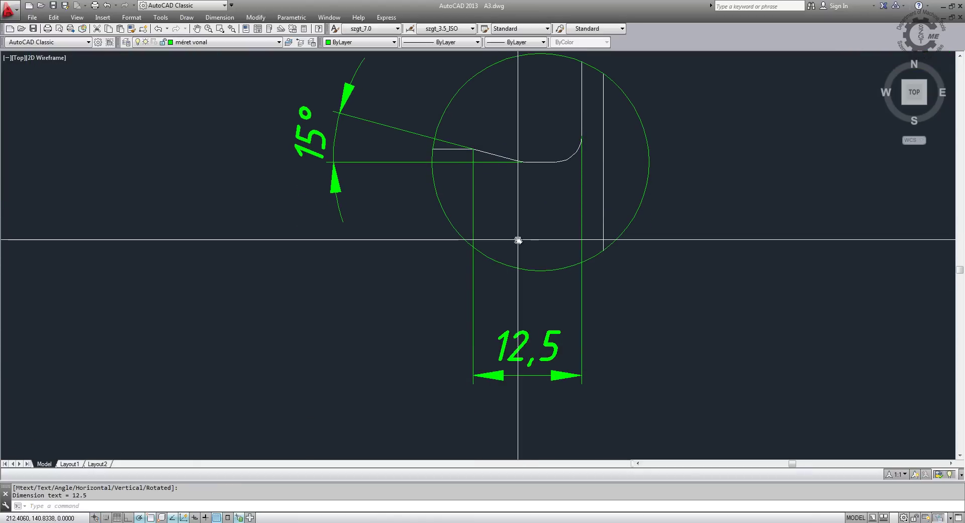
{"action": "middle_click_drag", "start_coordinate": [518, 240], "coordinate": [477, 355]}
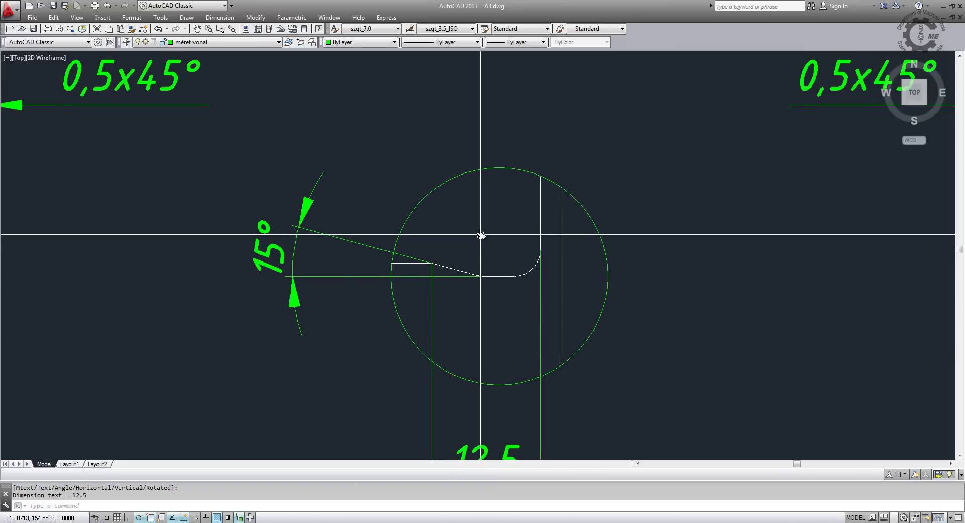
- Add an R3 radius dimension to the fillet arc, labelled above the fillet
{"action": "type", "text": "dra"}
{"action": "key", "text": "Return"}
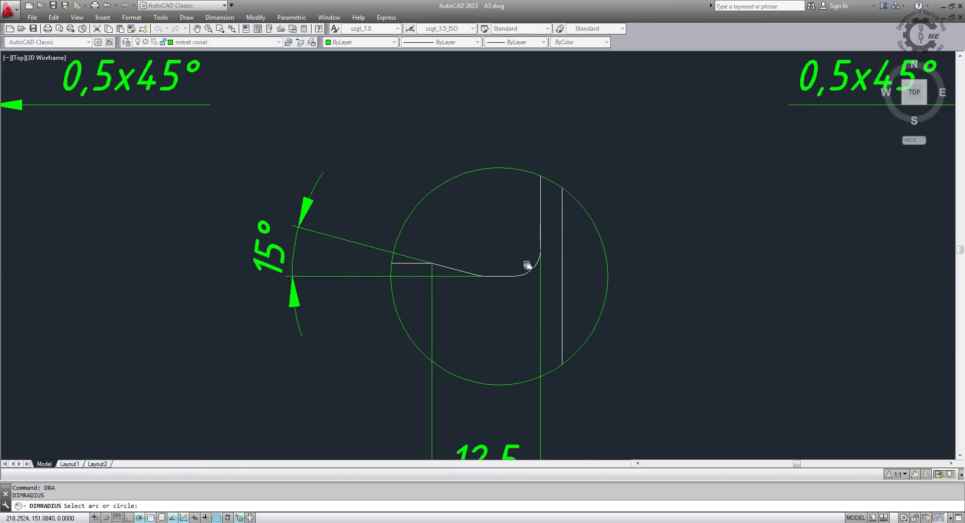
{"action": "left_click", "coordinate": [524, 263]}
{"action": "left_click", "coordinate": [403, 134]}
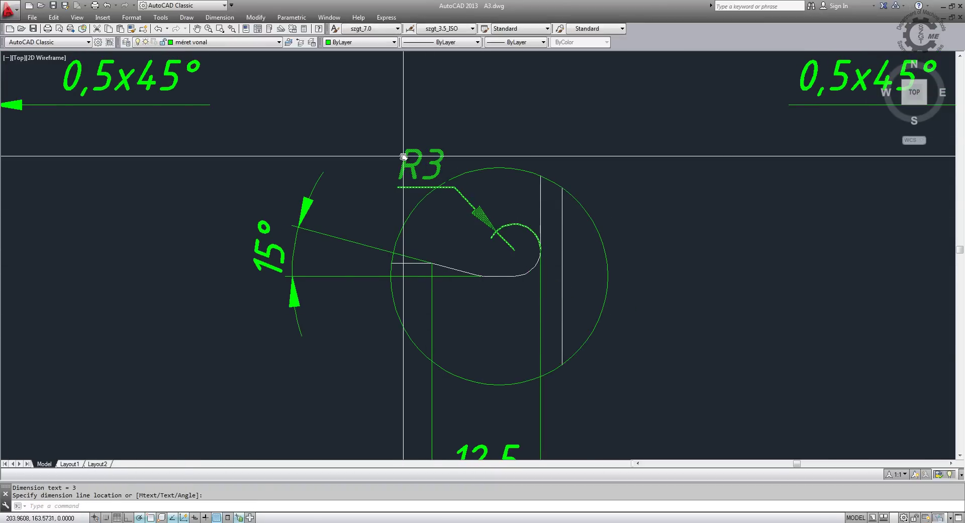
- Turn off the R3 dimension's extension line in Properties
{"action": "key", "text": "ctrl+1"}
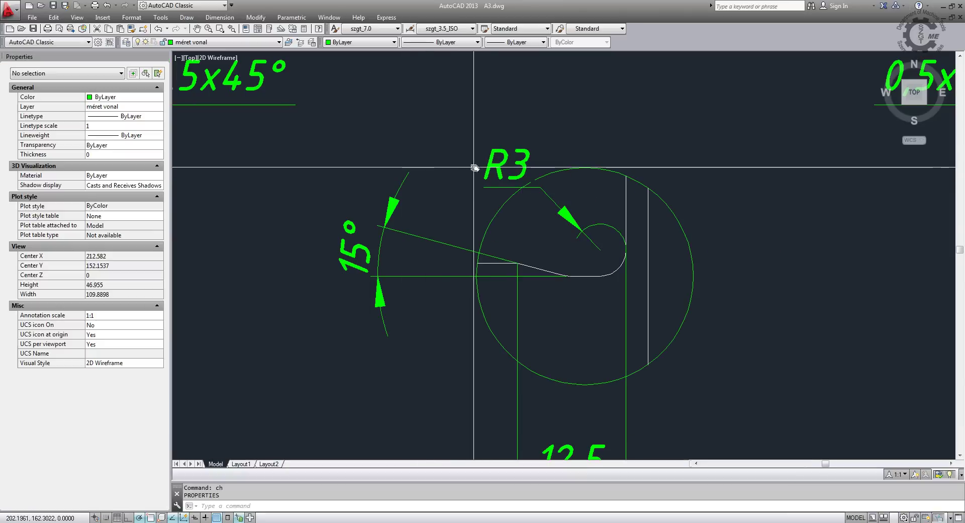
{"action": "left_click", "coordinate": [486, 165]}
{"action": "left_click", "coordinate": [149, 301]}
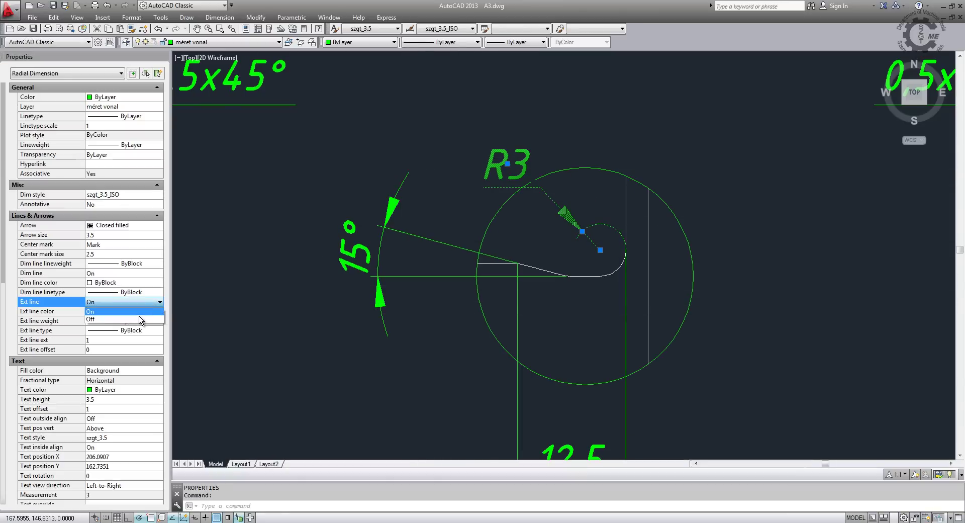
{"action": "left_click", "coordinate": [142, 319]}
{"action": "key", "text": "Escape"}
- Move the R3 text up above the detail circle
{"action": "left_click", "coordinate": [545, 201]}
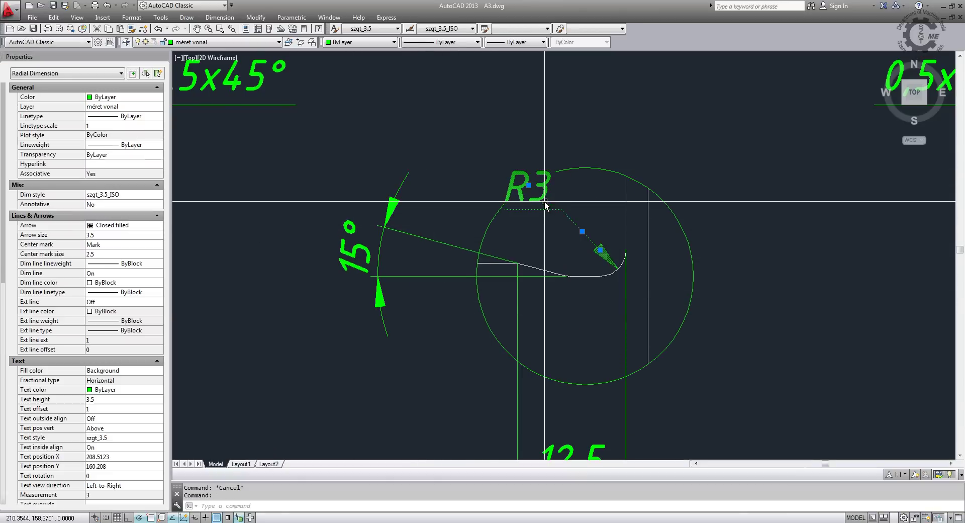
{"action": "left_click", "coordinate": [528, 185]}
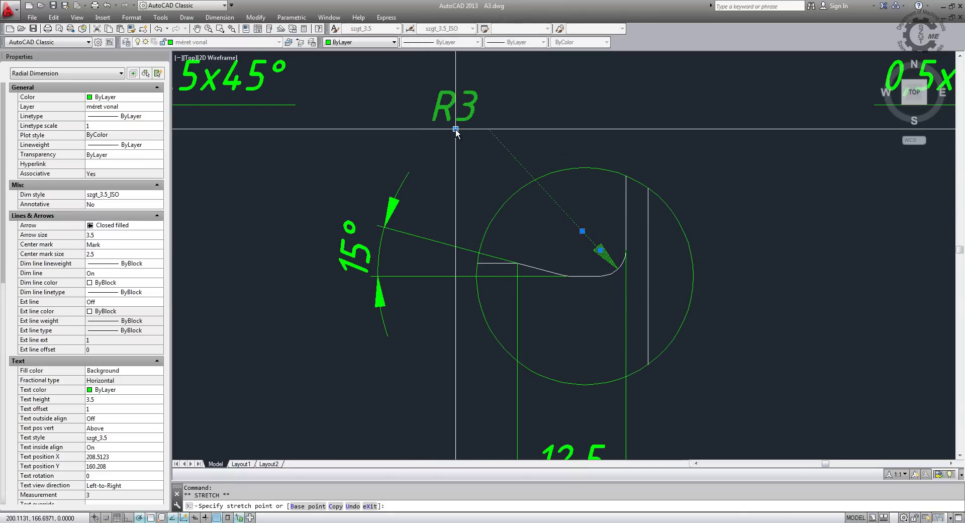
{"action": "left_click", "coordinate": [456, 130]}
{"action": "key", "text": "Escape"}
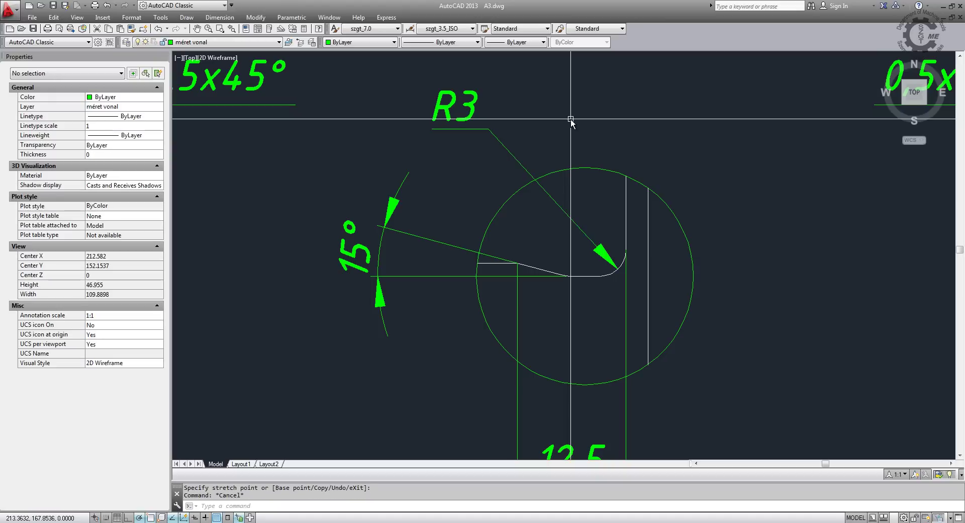
- Add a leader from the curve's end to the R3 label with a closed filled arrowhead
{"action": "type", "text": "e"}
{"action": "key", "text": "Return"}
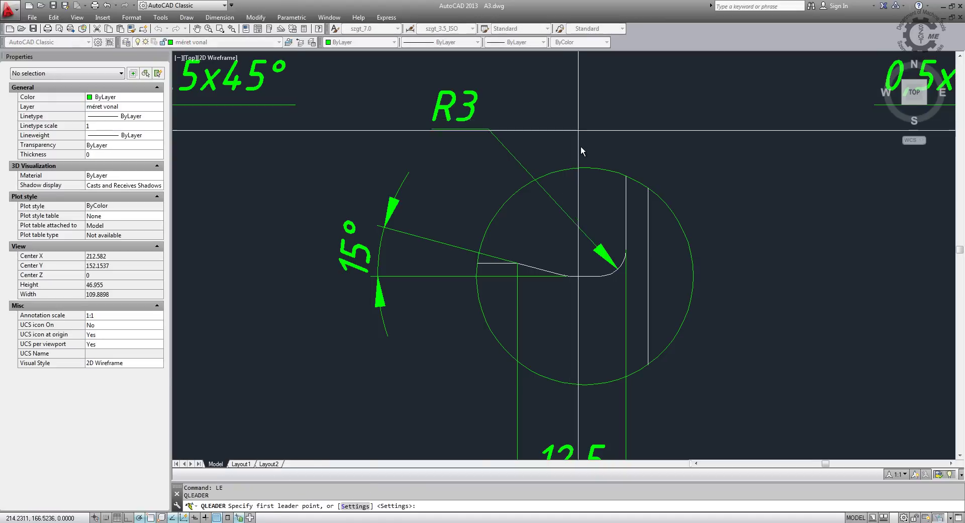
{"action": "scroll", "coordinate": [580, 146], "scroll_direction": "up", "scroll_amount": 4}
{"action": "scroll", "coordinate": [562, 227], "scroll_direction": "down", "scroll_amount": 3}
{"action": "scroll", "coordinate": [586, 134], "scroll_direction": "up", "scroll_amount": 5}
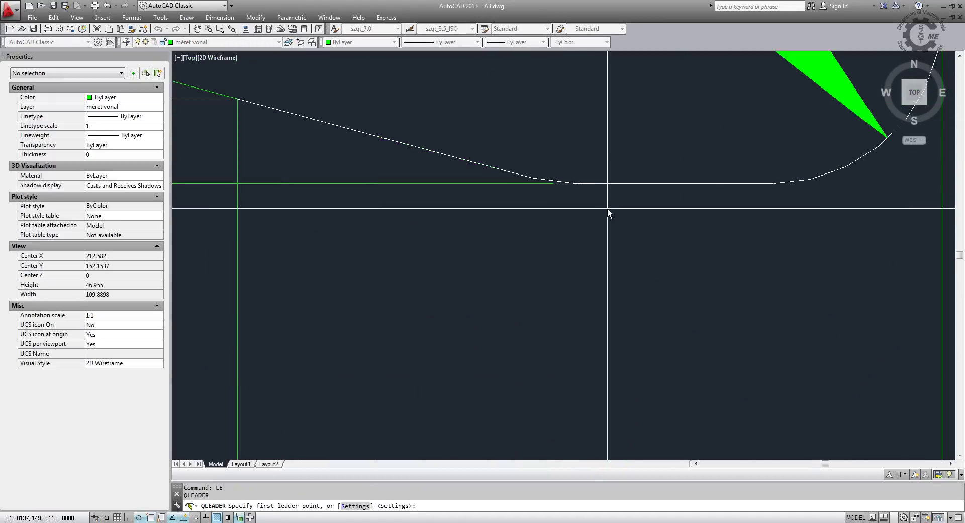
{"action": "left_click", "coordinate": [558, 182]}
{"action": "scroll", "coordinate": [556, 183], "scroll_direction": "down", "scroll_amount": 5}
{"action": "scroll", "coordinate": [550, 241], "scroll_direction": "down", "scroll_amount": 3}
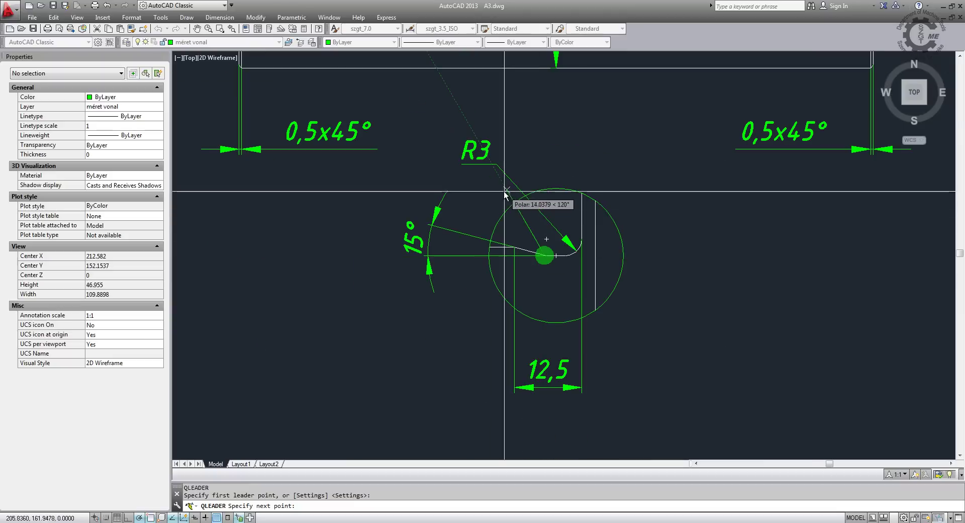
{"action": "left_click", "coordinate": [499, 171]}
{"action": "key", "text": "Escape"}
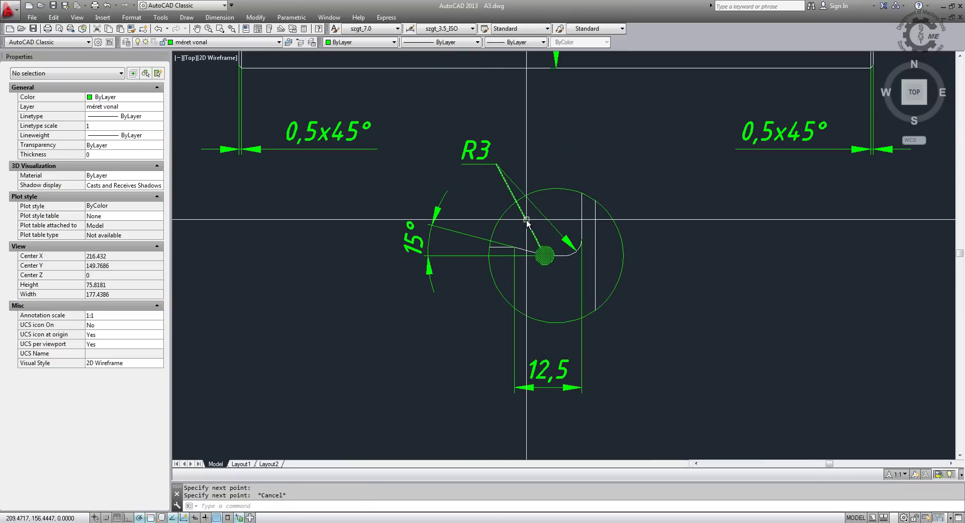
{"action": "left_click", "coordinate": [131, 285]}
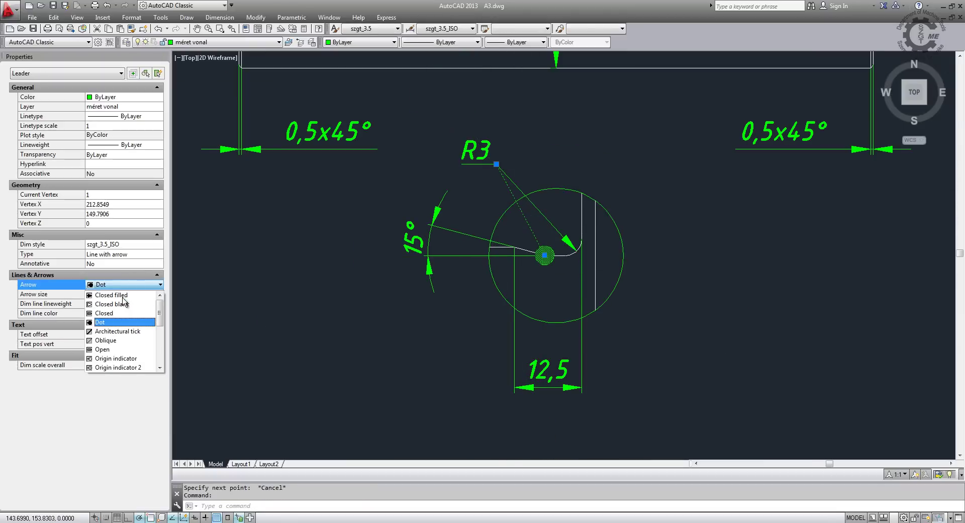
{"action": "left_click", "coordinate": [123, 295]}
{"action": "key", "text": "Escape"}
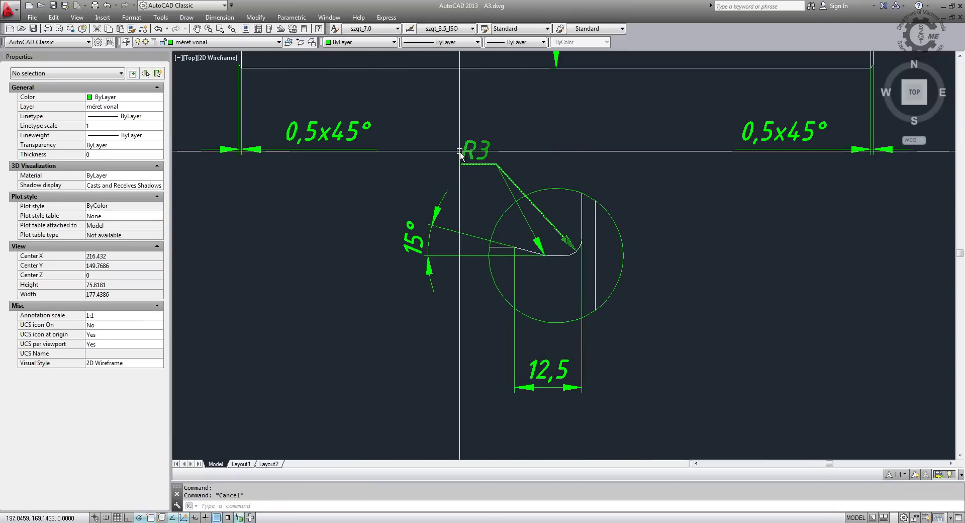
- Add a linear 1,5 groove-depth dimension to the right of the detail circle
{"action": "type", "text": "Dli"}
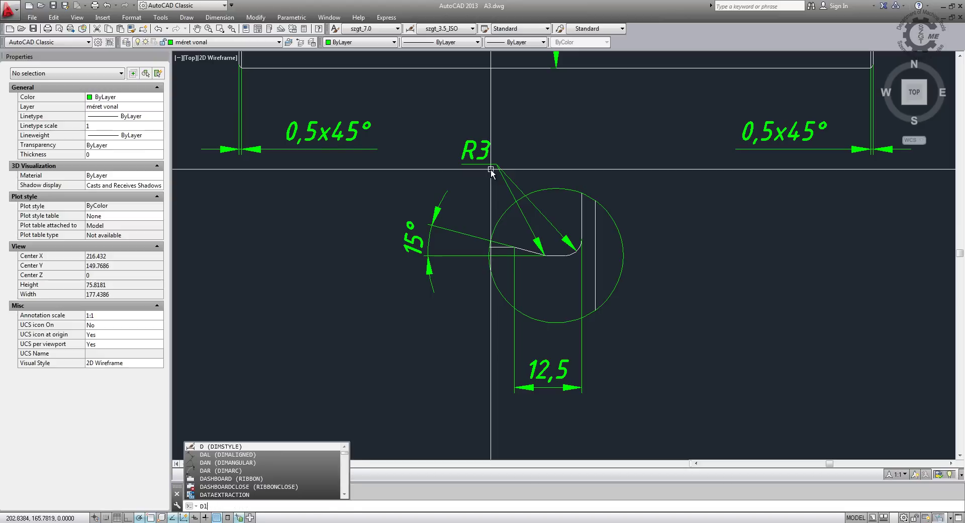
{"action": "key", "text": "Return"}
{"action": "scroll", "coordinate": [491, 173], "scroll_direction": "up", "scroll_amount": 3}
{"action": "scroll", "coordinate": [504, 258], "scroll_direction": "up", "scroll_amount": 3}
{"action": "left_click", "coordinate": [499, 300]}
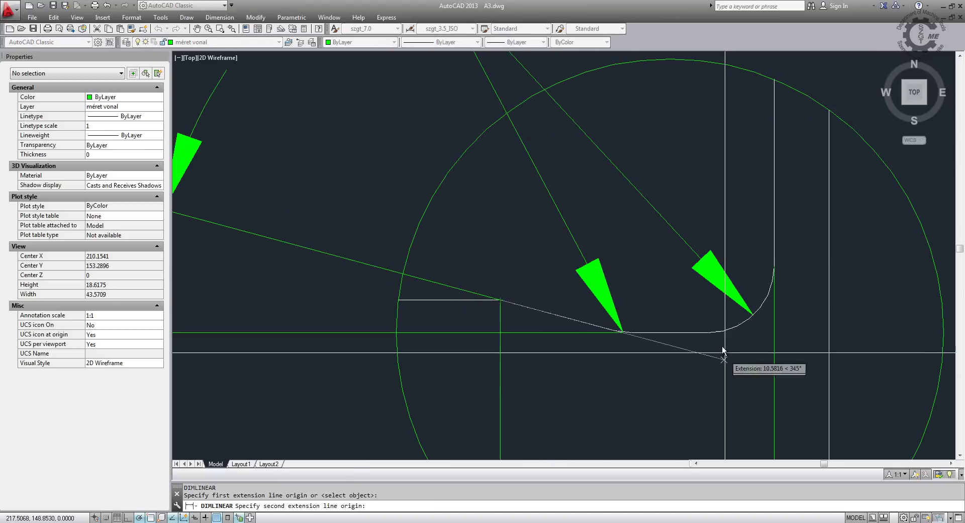
{"action": "left_click", "coordinate": [710, 332]}
{"action": "scroll", "coordinate": [711, 332], "scroll_direction": "down", "scroll_amount": 6}
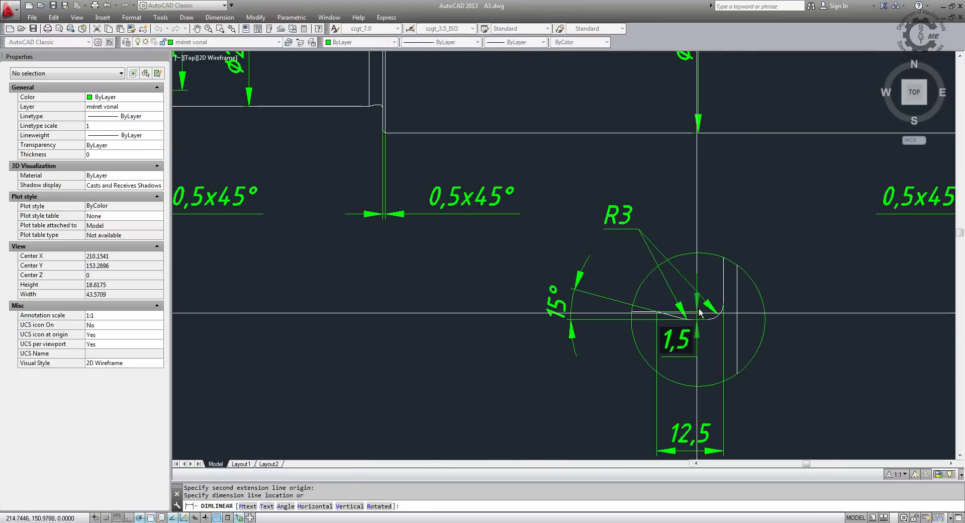
{"action": "left_click", "coordinate": [794, 316]}
- Switch the 1,5 dimension to the szgt_3.5 aligned-text style, then select it with the R3 dimension
{"action": "left_click", "coordinate": [793, 295]}
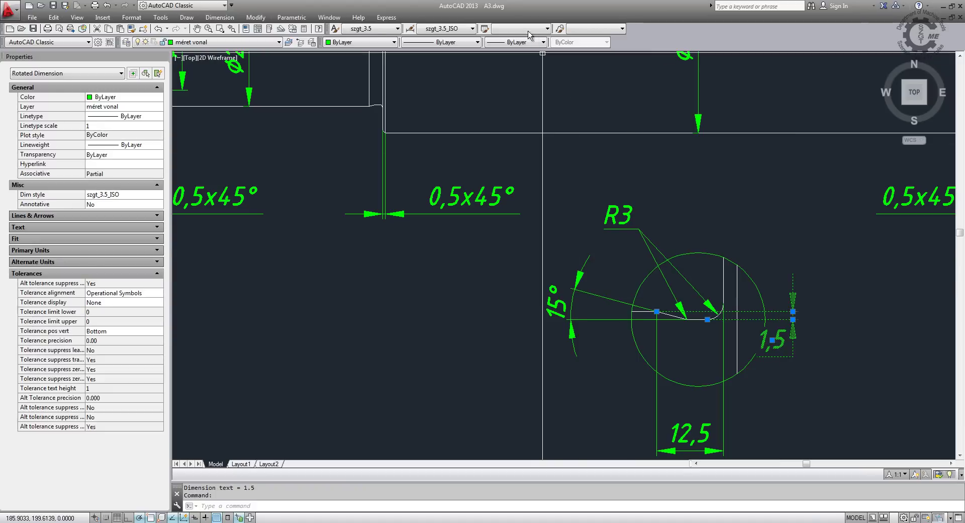
{"action": "left_click", "coordinate": [442, 57]}
{"action": "key", "text": "Escape"}
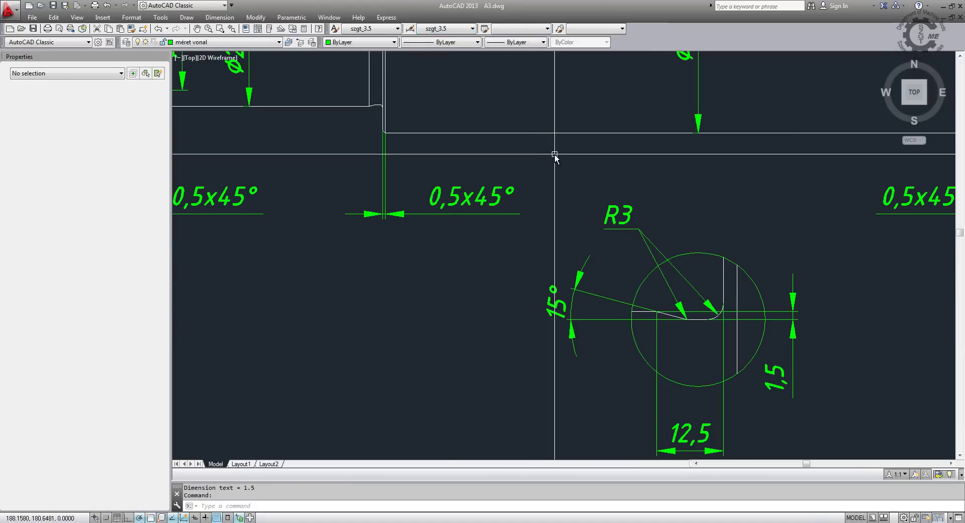
{"action": "left_click", "coordinate": [611, 224]}
{"action": "left_click", "coordinate": [777, 377]}
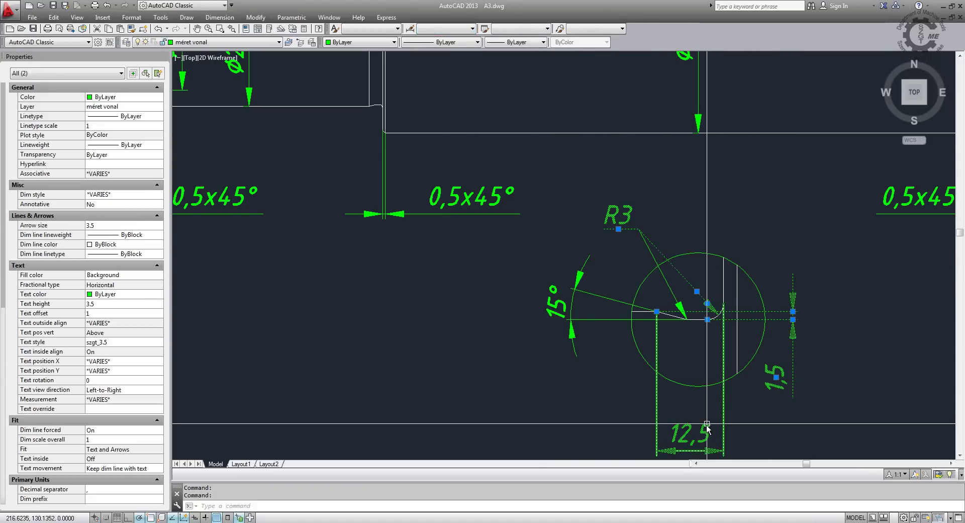
- Add the 12,5 dimension to the selection and set the linear dimension scale to 0.2
{"action": "left_click", "coordinate": [691, 433]}
{"action": "left_click", "coordinate": [156, 265]}
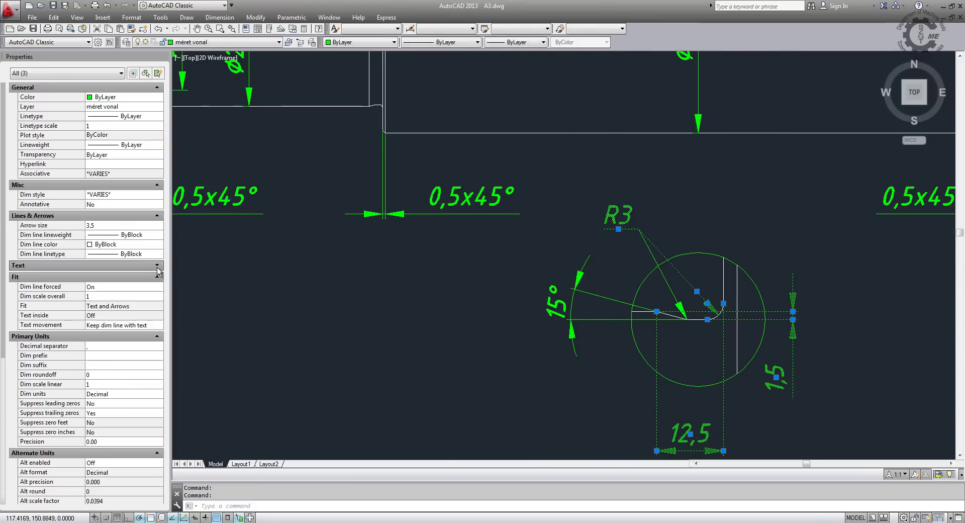
{"action": "left_click", "coordinate": [157, 277]}
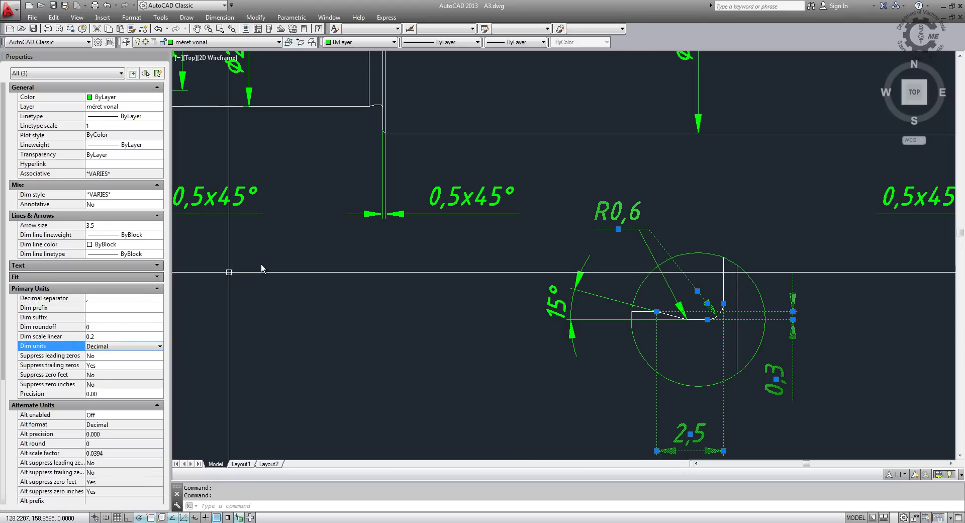
{"action": "key", "text": "Escape"}
- Check the R0,6 leader's label grip, leave it unchanged, and start the MOVE command
{"action": "left_click", "coordinate": [650, 235]}
{"action": "left_click", "coordinate": [648, 229]}
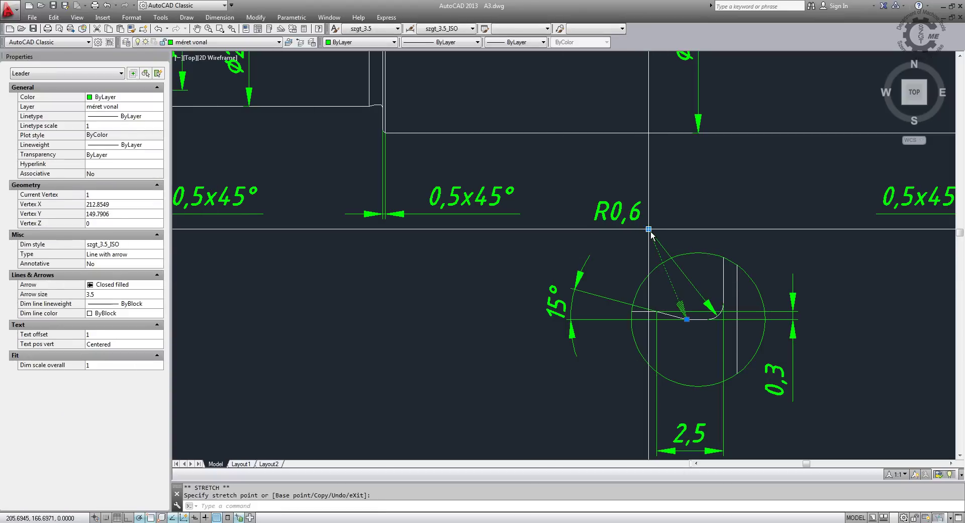
{"action": "key", "text": "Escape"}
{"action": "scroll", "coordinate": [551, 183], "scroll_direction": "down", "scroll_amount": 4}
{"action": "type", "text": "m"}
{"action": "key", "text": "Return"}
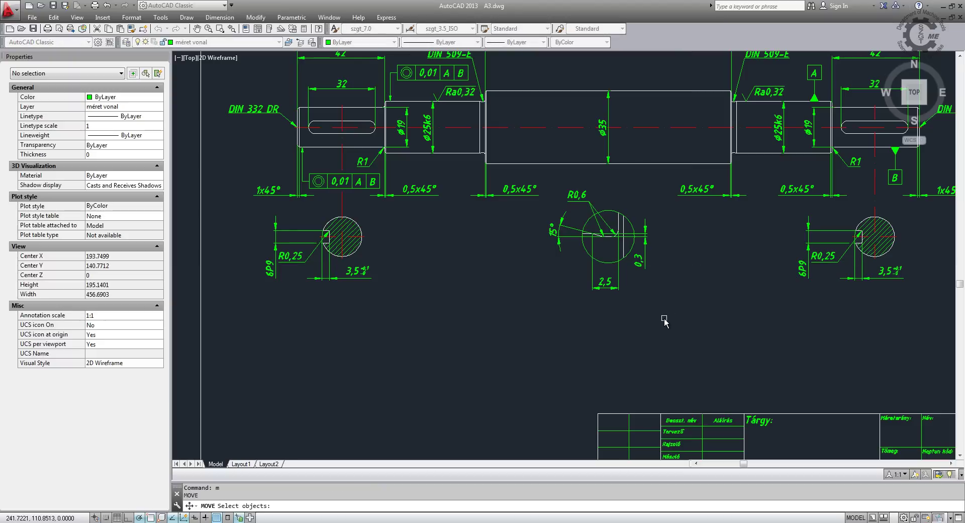
- Move the detail circle and its dimensions lower, using the circle centre as base point
{"action": "left_click", "coordinate": [663, 321]}
{"action": "left_click", "coordinate": [550, 193]}
{"action": "key", "text": "Return"}
{"action": "scroll", "coordinate": [614, 240], "scroll_direction": "up", "scroll_amount": 4}
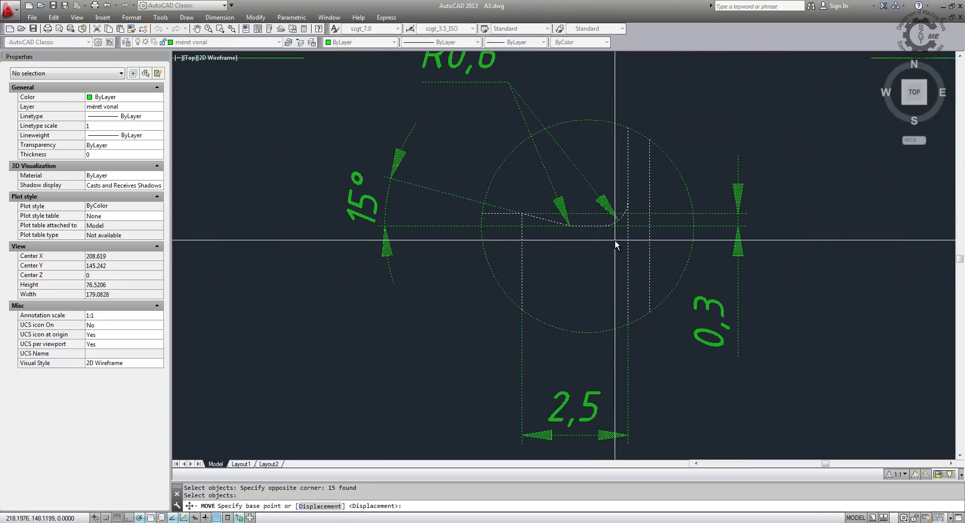
{"action": "left_click", "coordinate": [587, 226]}
{"action": "scroll", "coordinate": [587, 226], "scroll_direction": "down", "scroll_amount": 4}
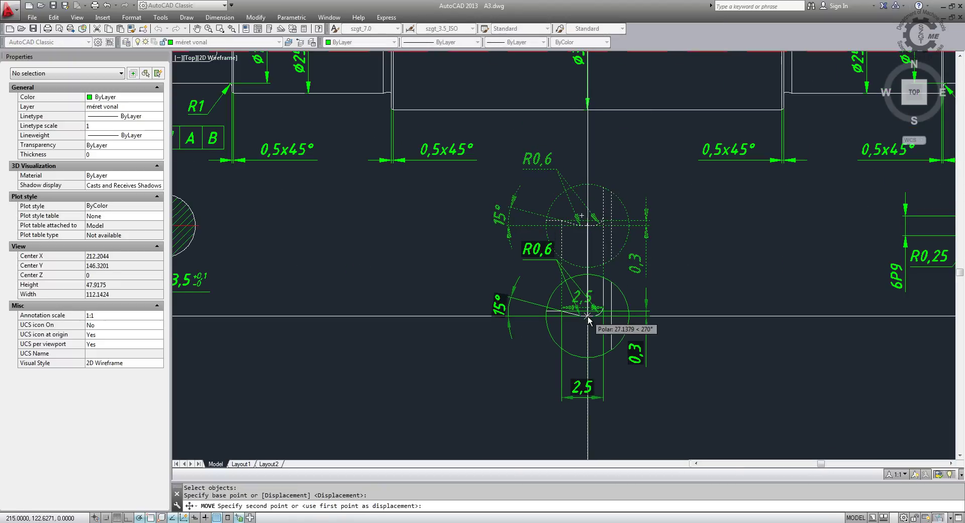
{"action": "left_click", "coordinate": [587, 316]}
{"action": "type", "text": "mt"}
{"action": "key", "text": "Return"}
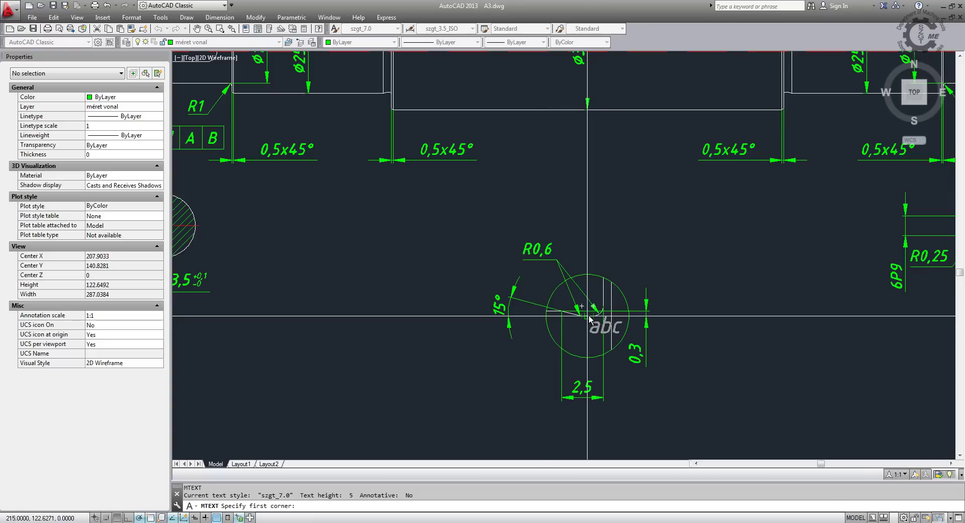
- Write a two-line Middle Left 'A / M 5:1' label above the detail circle
{"action": "left_click", "coordinate": [588, 206]}
{"action": "left_click", "coordinate": [648, 244]}
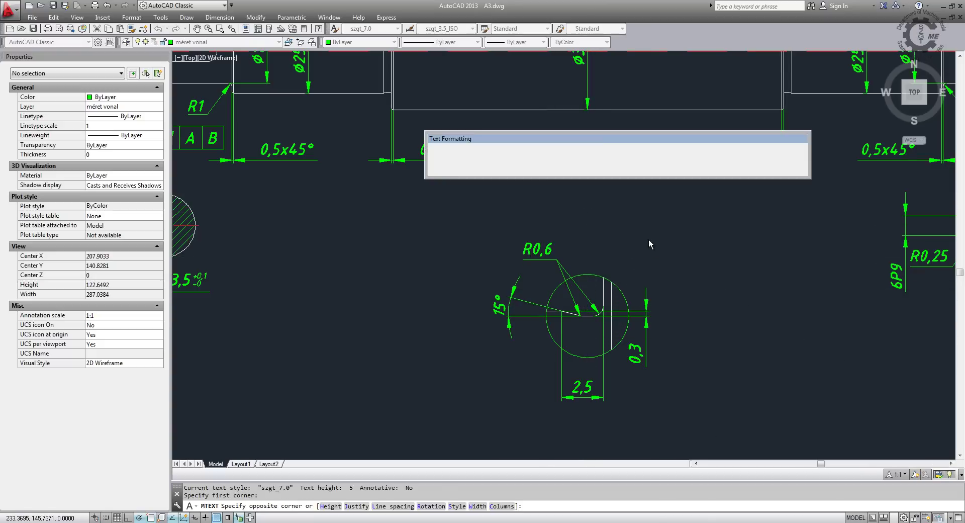
{"action": "left_click", "coordinate": [457, 166]}
{"action": "left_click", "coordinate": [476, 213]}
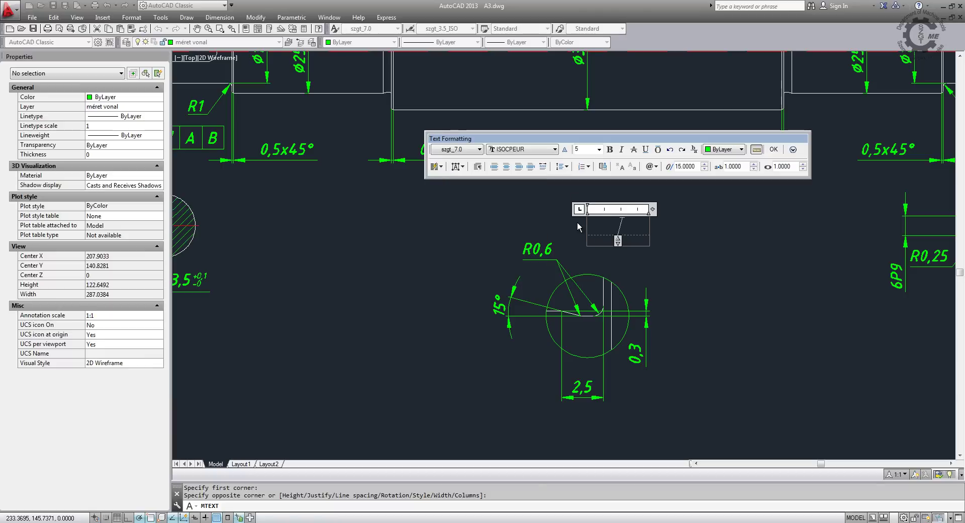
{"action": "type", "text": "A"}
{"action": "key", "text": "Return"}
{"action": "type", "text": "M"}
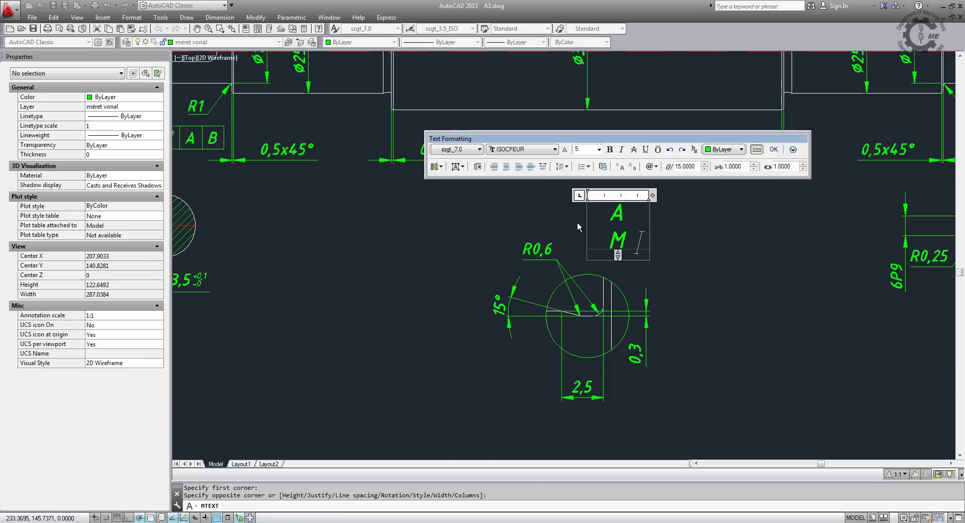
{"action": "type", "text": " 5:'"}
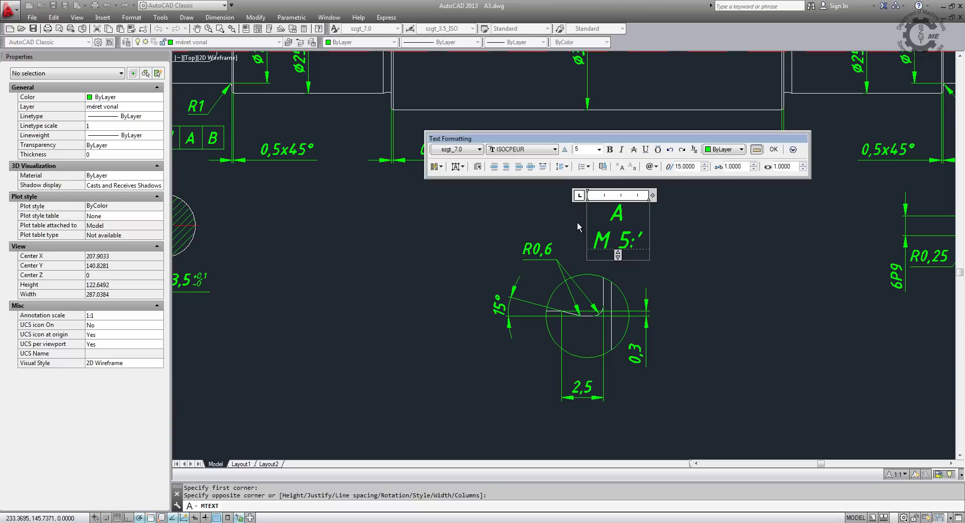
{"action": "key", "text": "BackSpace"}
{"action": "type", "text": "1"}
{"action": "left_click", "coordinate": [775, 150]}
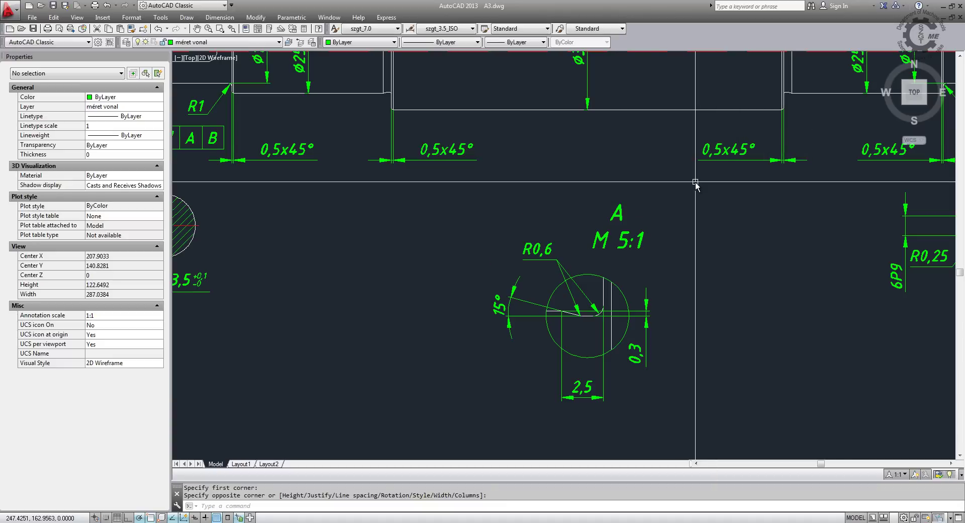
- Move the 'A / M 5:1' label slightly higher above the detail
{"action": "type", "text": "m"}
{"action": "key", "text": "Return"}
{"action": "left_click", "coordinate": [612, 233]}
{"action": "key", "text": "Return"}
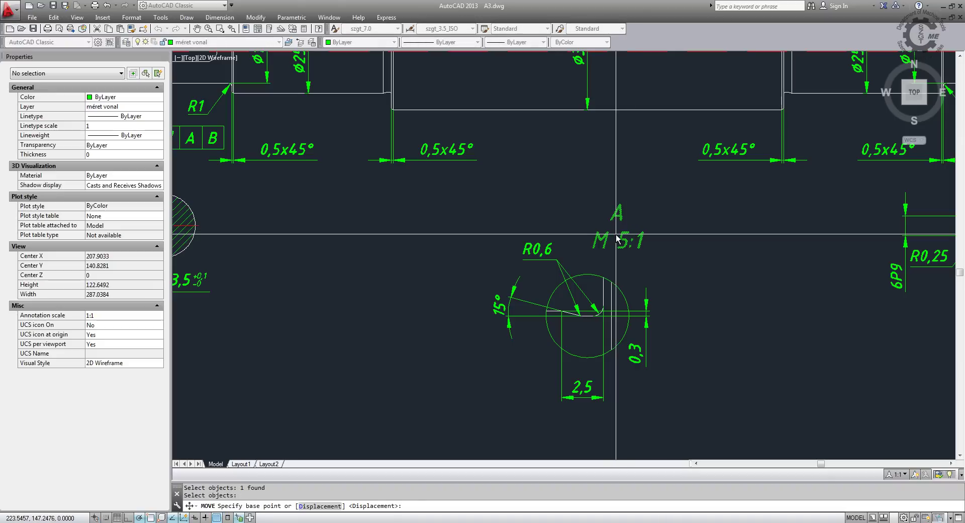
{"action": "left_click", "coordinate": [612, 233]}
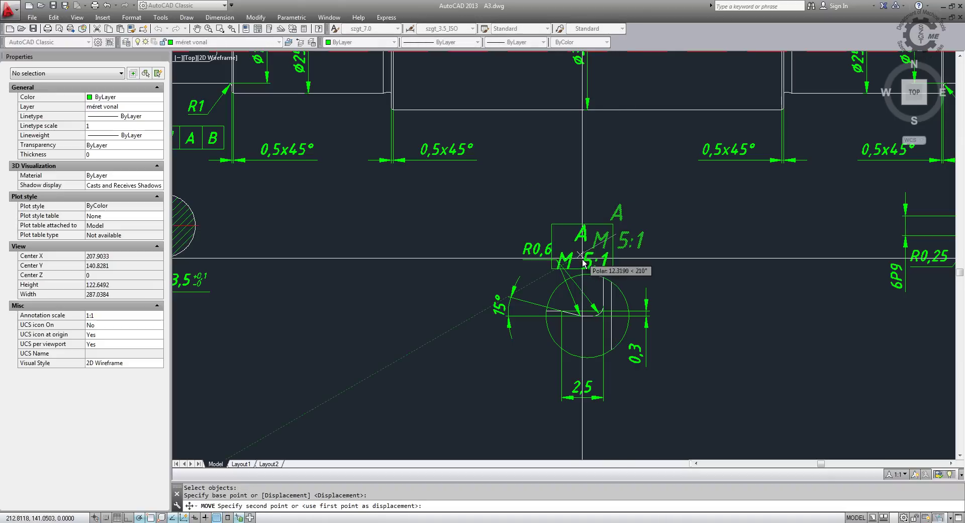
{"action": "left_click", "coordinate": [584, 219]}
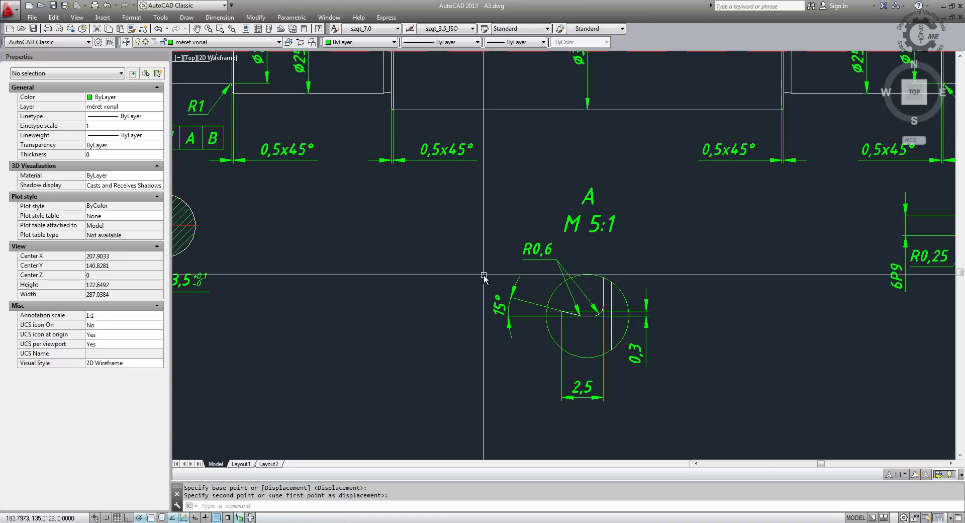
{"action": "scroll", "coordinate": [509, 312], "scroll_direction": "down", "scroll_amount": 2}
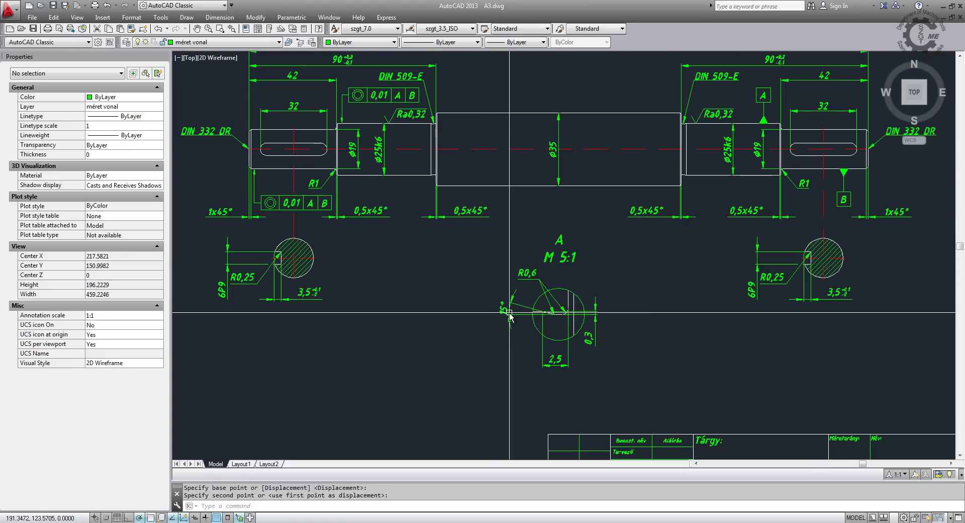
- Draw a leader from the shoulder undercut corner to a horizontal landing below the shaft, without text
{"action": "mouse_move", "coordinate": [446, 278]}
{"action": "middle_mouse_down"}
{"action": "mouse_move", "coordinate": [505, 189]}
{"action": "mouse_move", "coordinate": [495, 254]}
{"action": "middle_mouse_up"}
{"action": "scroll", "coordinate": [490, 220], "scroll_direction": "up", "scroll_amount": 5}
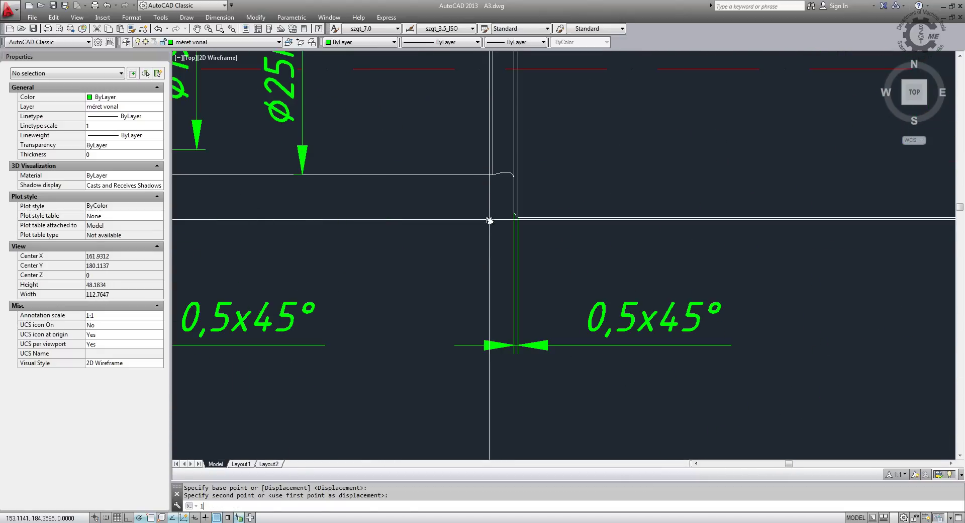
{"action": "type", "text": "e"}
{"action": "key", "text": "Return"}
{"action": "scroll", "coordinate": [504, 183], "scroll_direction": "up", "scroll_amount": 2}
{"action": "left_click", "coordinate": [502, 187]}
{"action": "middle_click_drag", "start_coordinate": [502, 188], "coordinate": [582, 161]}
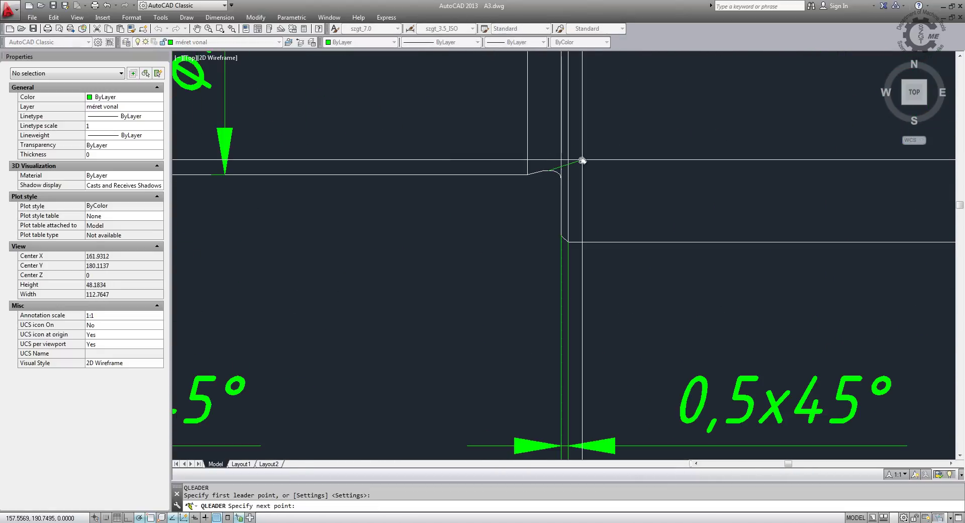
{"action": "scroll", "coordinate": [583, 161], "scroll_direction": "down", "scroll_amount": 3}
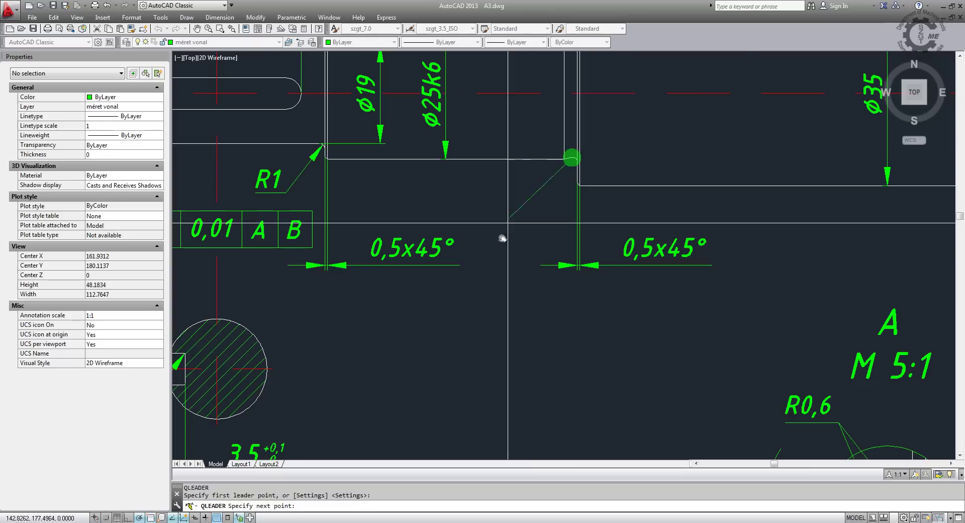
{"action": "left_click", "coordinate": [522, 265]}
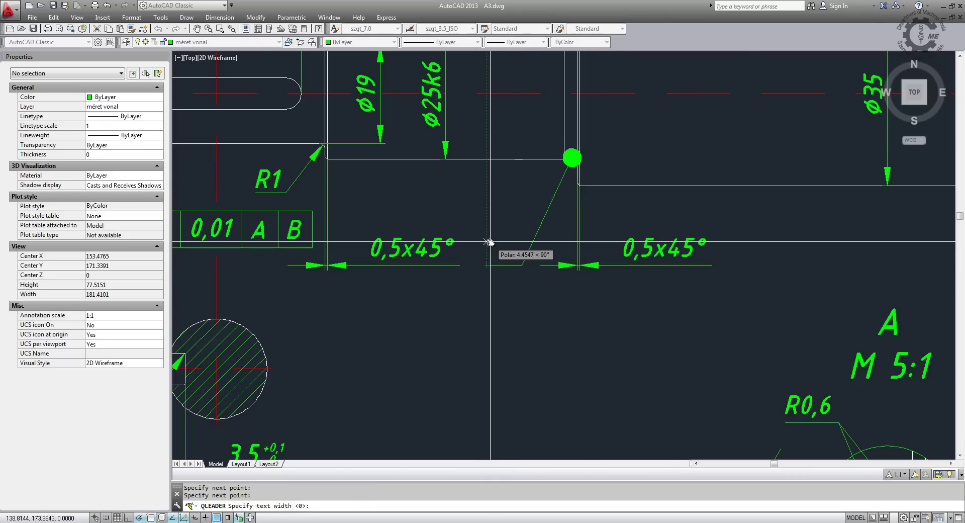
{"action": "left_click", "coordinate": [486, 265]}
{"action": "key", "text": "Escape"}
- Change the leader's arrowhead to Dot blank
{"action": "left_click", "coordinate": [554, 198]}
{"action": "left_click", "coordinate": [151, 285]}
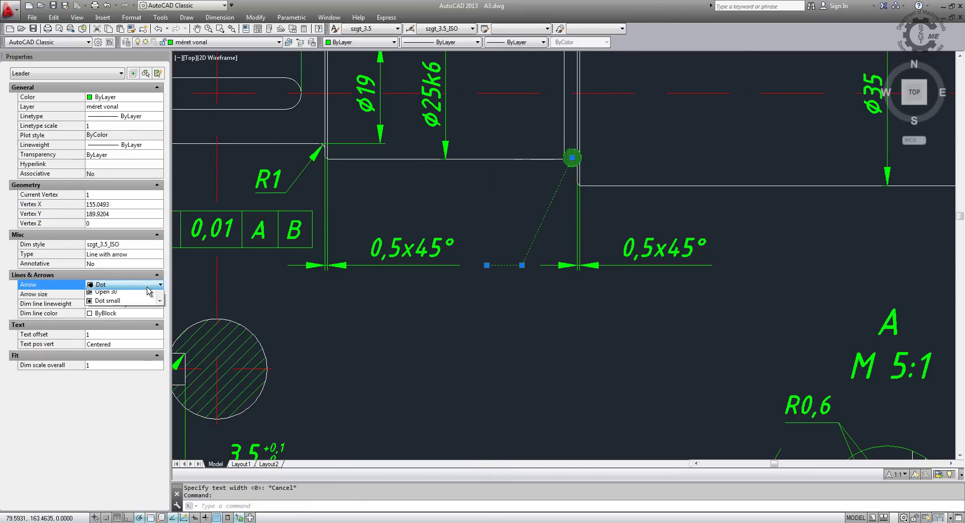
{"action": "left_click", "coordinate": [121, 295]}
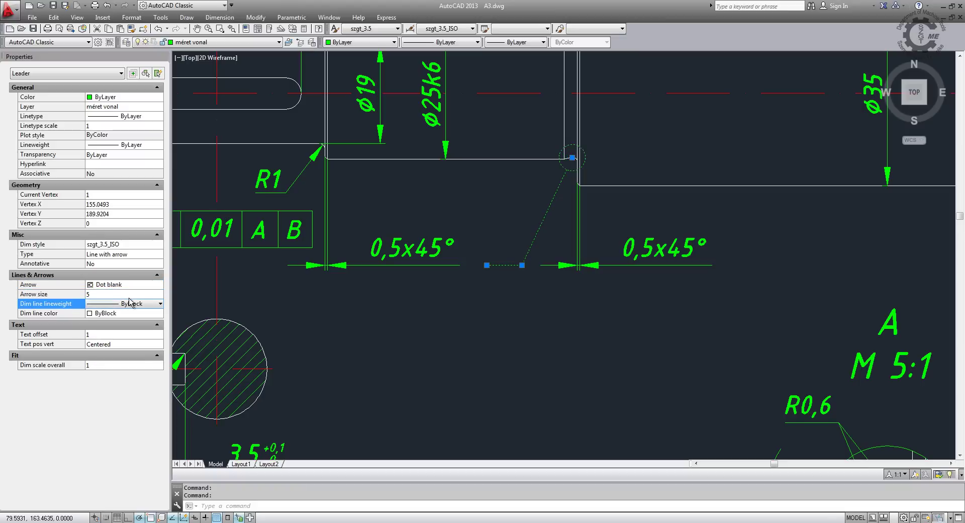
{"action": "key", "text": "Escape"}
- Create a multiline text letter 'A' in the szgt_3.5 text style
{"action": "type", "text": "mt"}
{"action": "key", "text": "Return"}
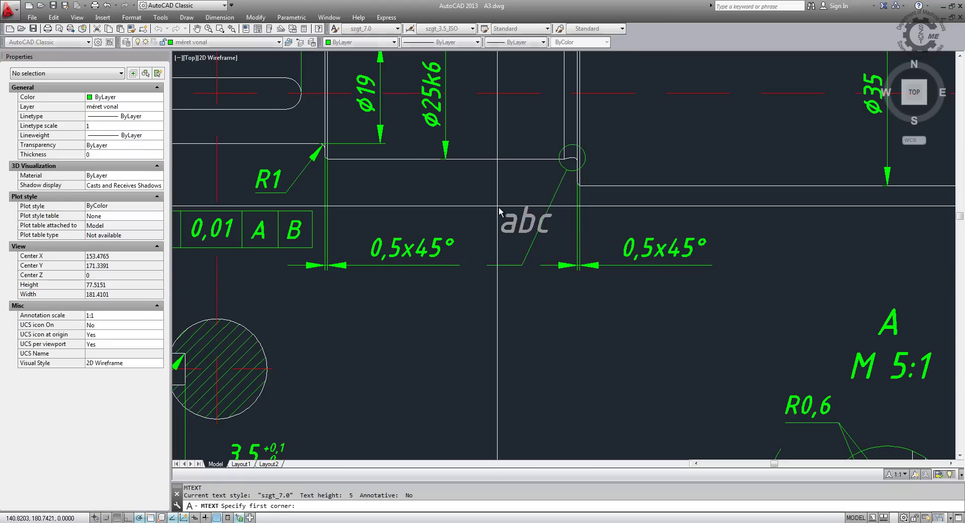
{"action": "scroll", "coordinate": [477, 299], "scroll_direction": "up", "scroll_amount": 4}
{"action": "left_click", "coordinate": [458, 303]}
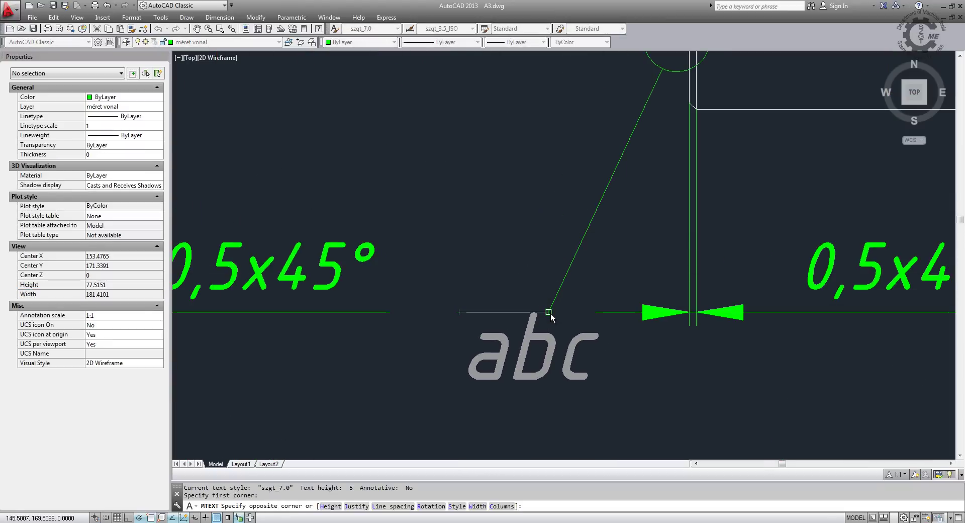
{"action": "left_click", "coordinate": [549, 317]}
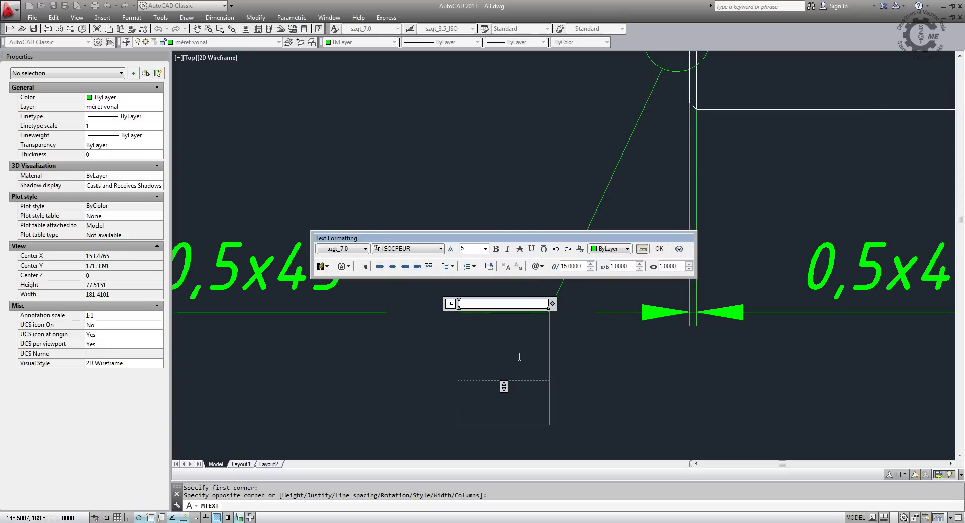
{"action": "type", "text": "A"}
{"action": "left_click", "coordinate": [359, 248]}
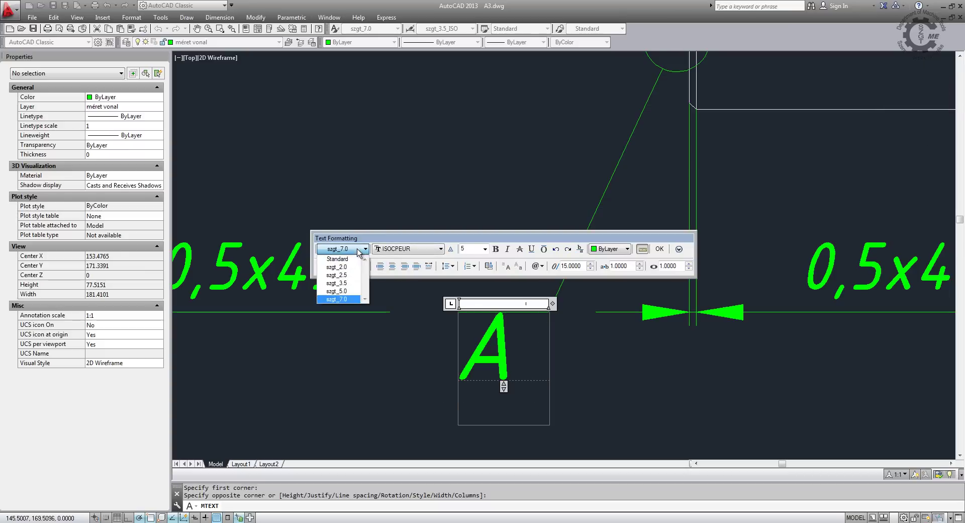
{"action": "left_click", "coordinate": [348, 283]}
{"action": "left_click", "coordinate": [525, 283]}
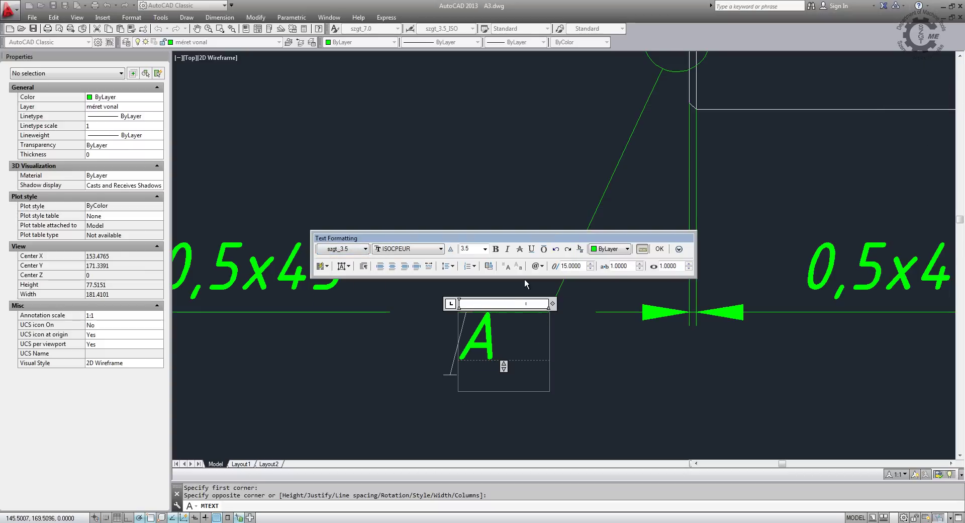
{"action": "left_click", "coordinate": [652, 249]}
- Move the letter 'A' onto the leader's horizontal landing
{"action": "type", "text": "m"}
{"action": "key", "text": "Return"}
{"action": "left_click", "coordinate": [477, 351]}
{"action": "key", "text": "Return"}
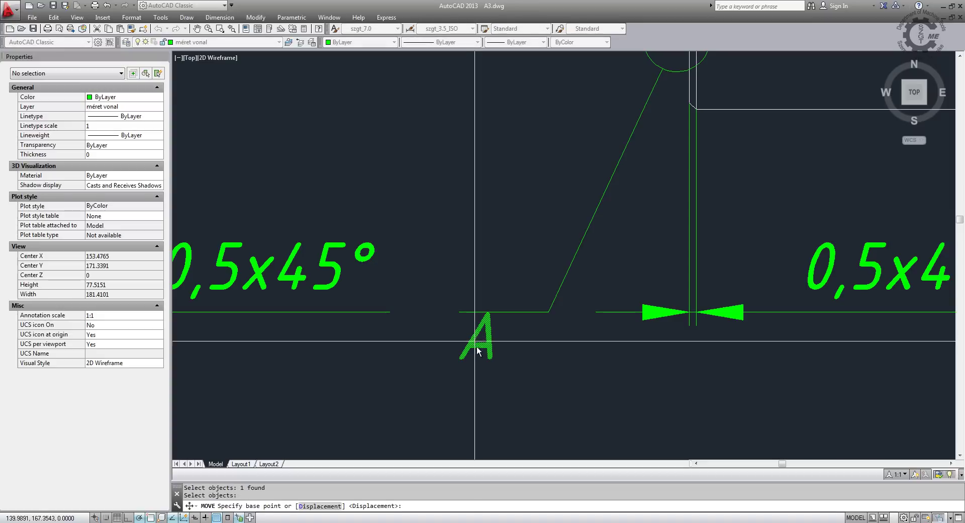
{"action": "left_click", "coordinate": [478, 364]}
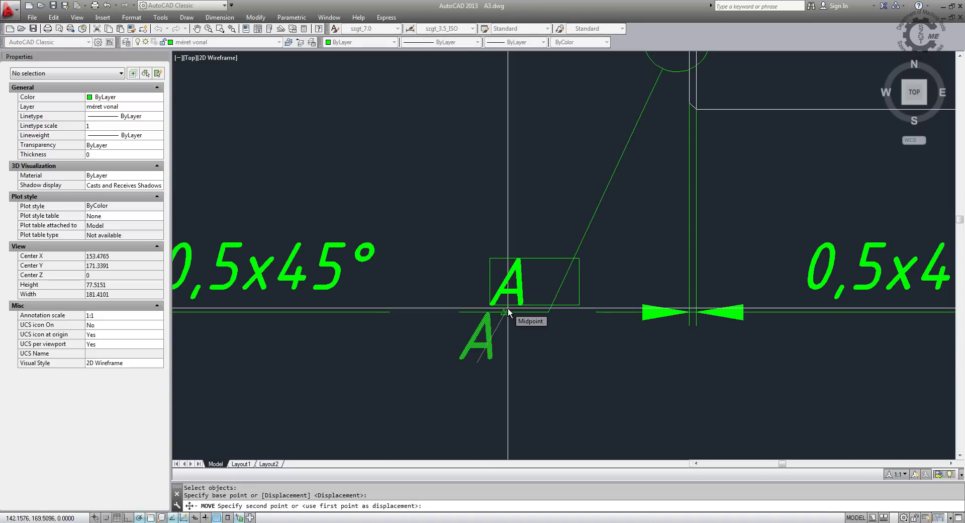
{"action": "scroll", "coordinate": [515, 314], "scroll_direction": "up", "scroll_amount": 4}
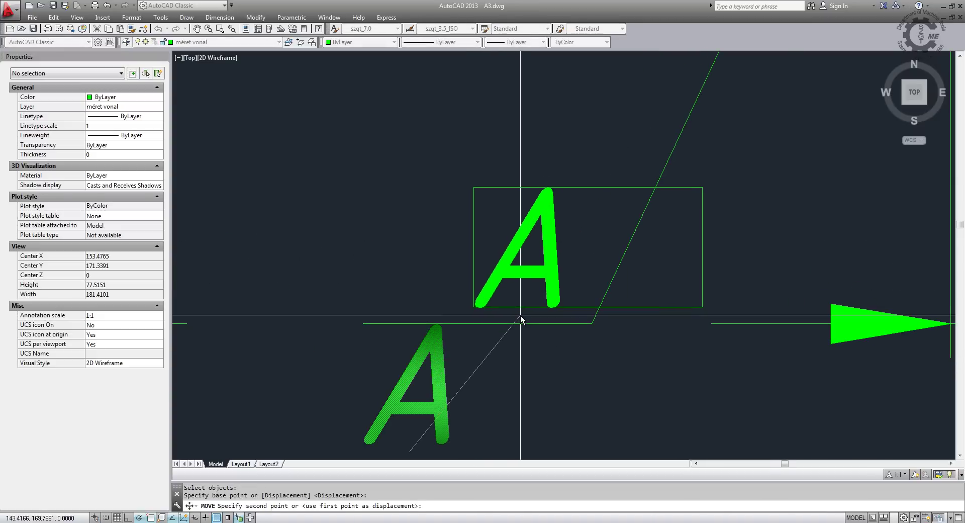
{"action": "scroll", "coordinate": [520, 315], "scroll_direction": "down", "scroll_amount": 3}
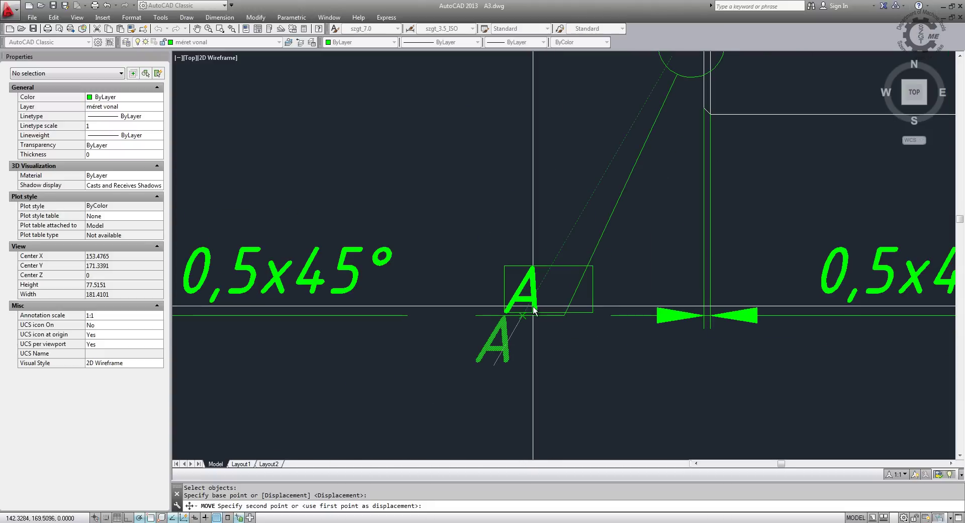
{"action": "left_click", "coordinate": [540, 309]}
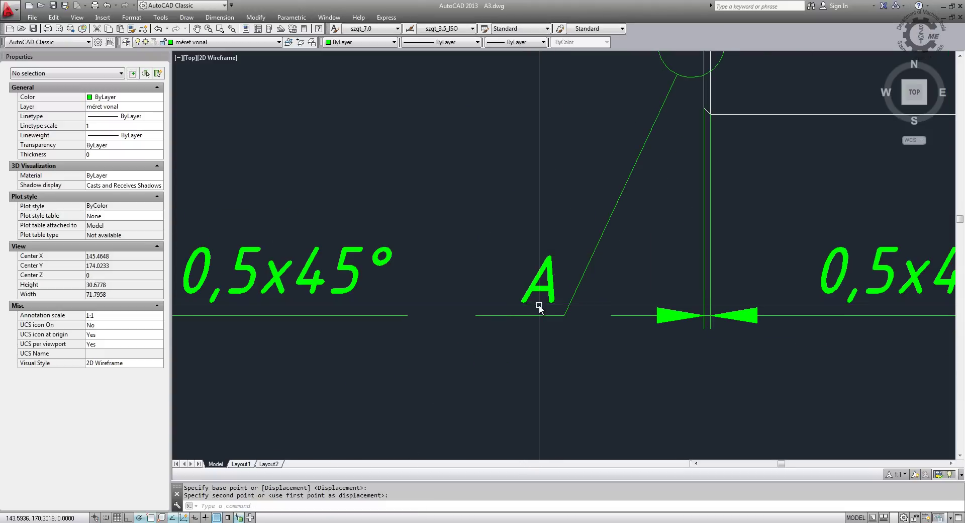
- Shorten the leader landing so it ends beneath the letter 'A'
{"action": "left_click", "coordinate": [539, 308]}
{"action": "left_click", "coordinate": [494, 319]}
{"action": "left_click", "coordinate": [476, 315]}
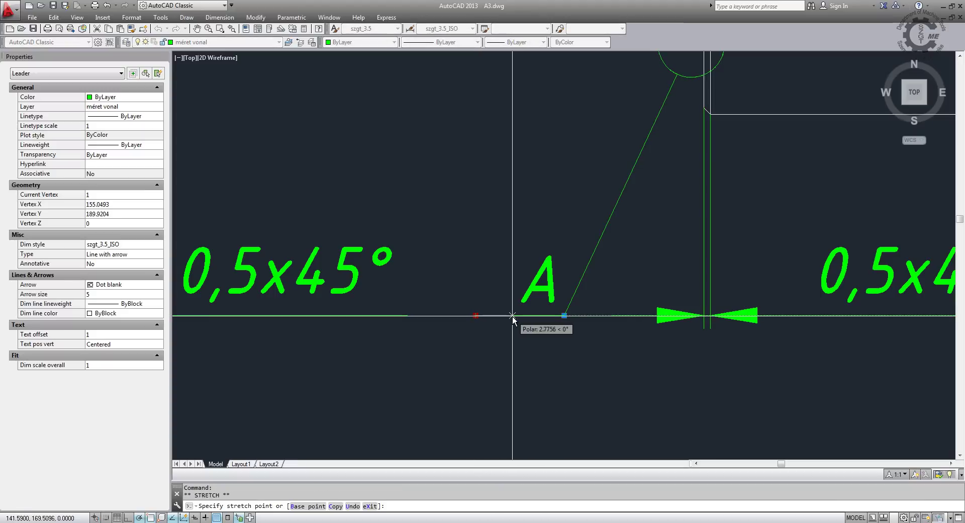
{"action": "left_click", "coordinate": [512, 315]}
{"action": "key", "text": "Escape"}
{"action": "scroll", "coordinate": [377, 366], "scroll_direction": "down", "scroll_amount": 5}
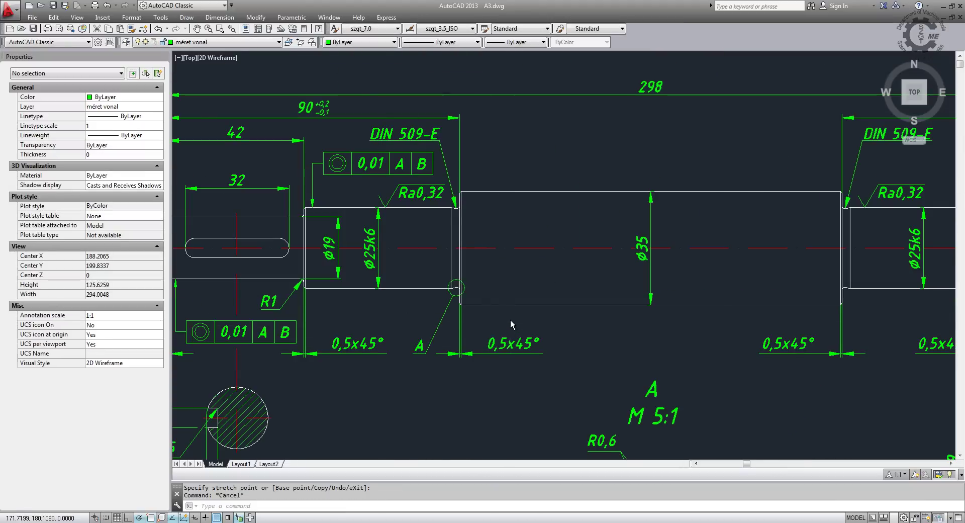
- Close the Properties palette and bring the whole shaft and title block into view
{"action": "scroll", "coordinate": [511, 325], "scroll_direction": "down", "scroll_amount": 3}
{"action": "middle_click_drag", "start_coordinate": [556, 327], "coordinate": [520, 207]}
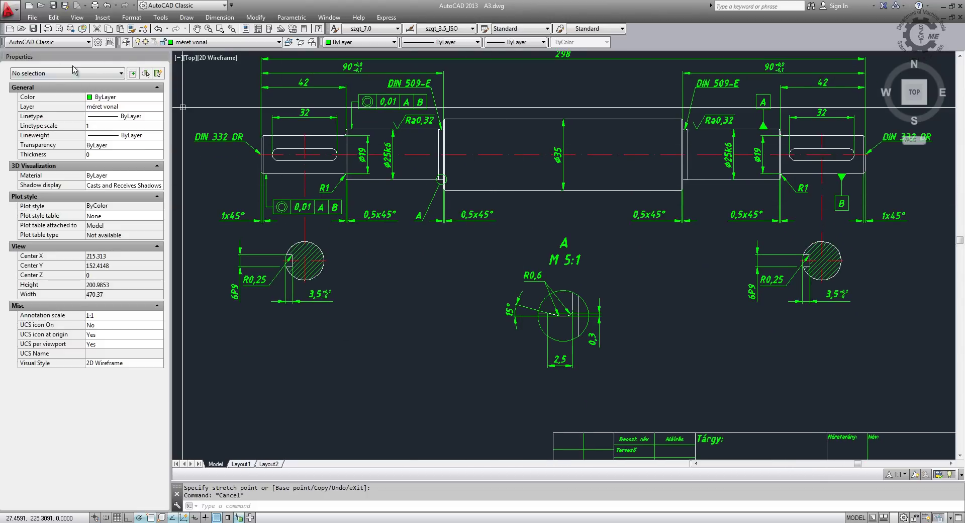
{"action": "left_click", "coordinate": [163, 57]}
{"action": "scroll", "coordinate": [318, 266], "scroll_direction": "down", "scroll_amount": 3}
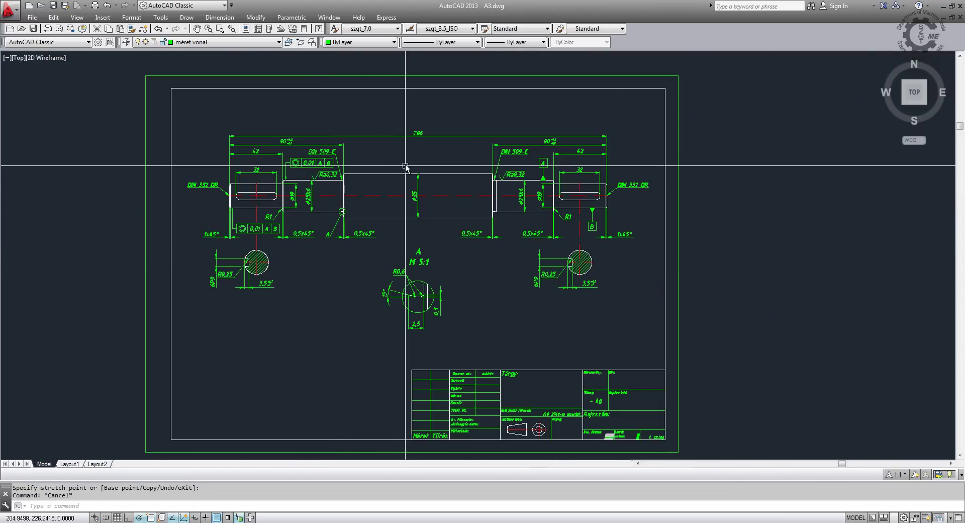
{"action": "scroll", "coordinate": [358, 146], "scroll_direction": "up", "scroll_amount": 6}
- Copy the Ra0,32 roughness symbol to the upper right of the sheet
{"action": "type", "text": "ct o"}
{"action": "key", "text": "Return"}
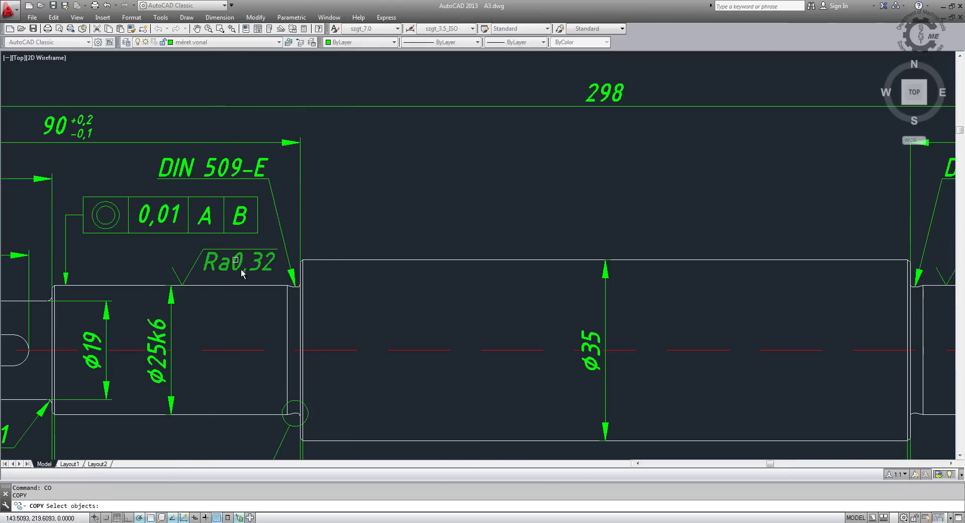
{"action": "left_click", "coordinate": [276, 285]}
{"action": "left_click", "coordinate": [168, 249]}
{"action": "key", "text": "Return"}
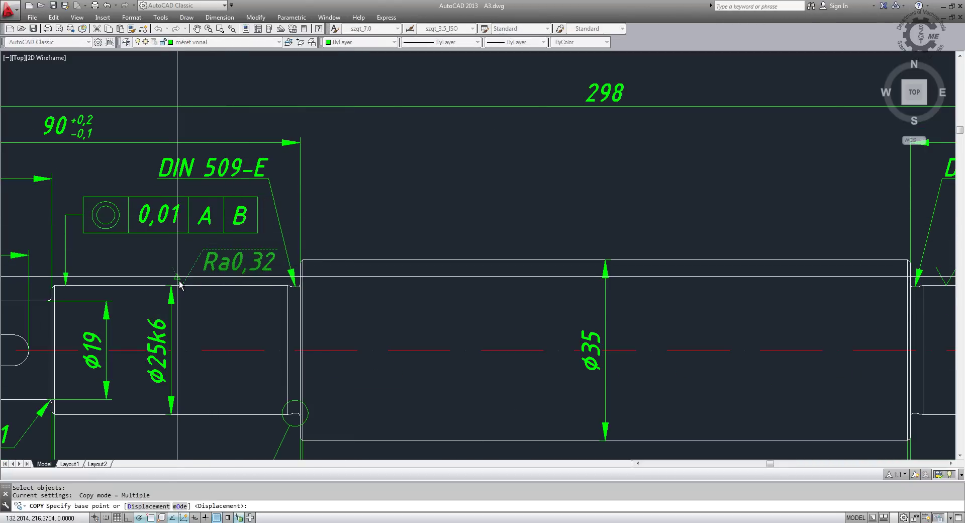
{"action": "left_click", "coordinate": [181, 285]}
{"action": "scroll", "coordinate": [191, 272], "scroll_direction": "down", "scroll_amount": 6}
{"action": "scroll", "coordinate": [254, 226], "scroll_direction": "up", "scroll_amount": 3}
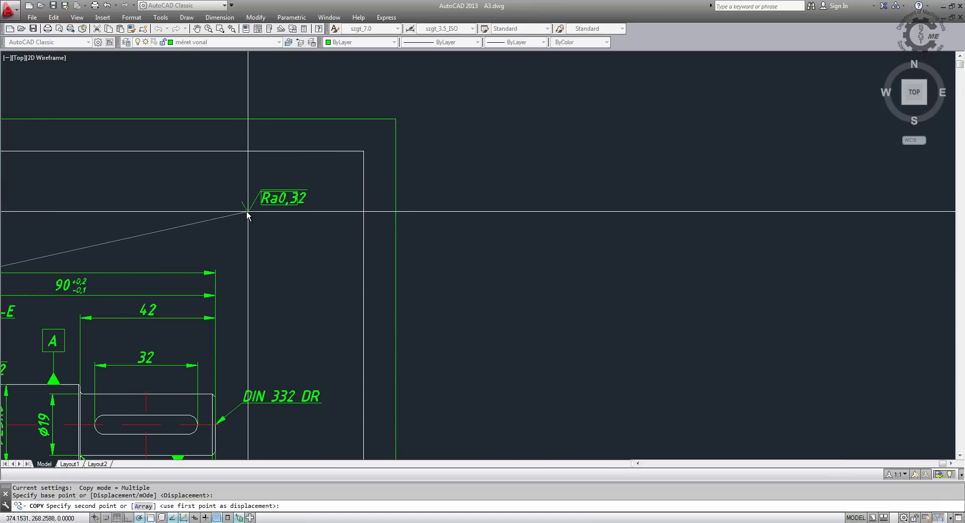
{"action": "left_click", "coordinate": [246, 212]}
{"action": "key", "text": "Return"}
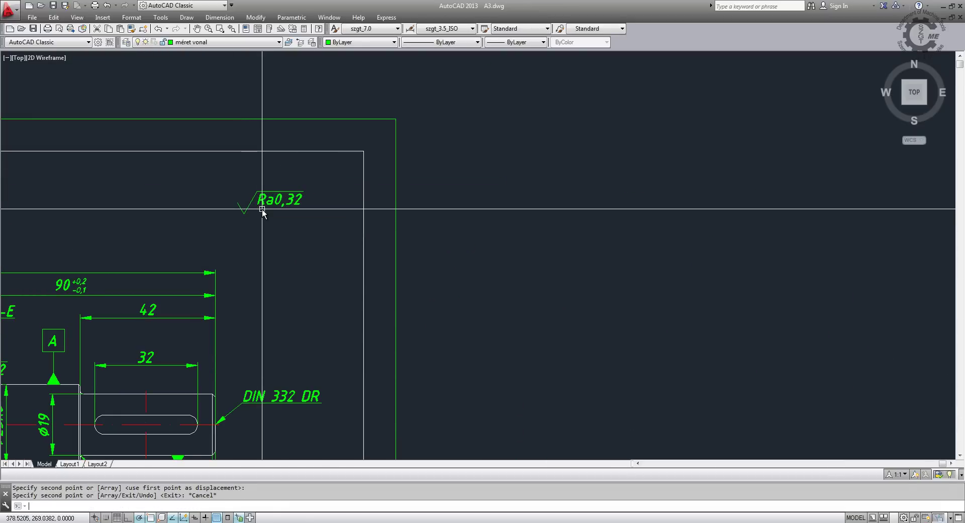
- Edit the copied symbol's value to read Ra1,6
{"action": "double_click", "coordinate": [294, 201]}
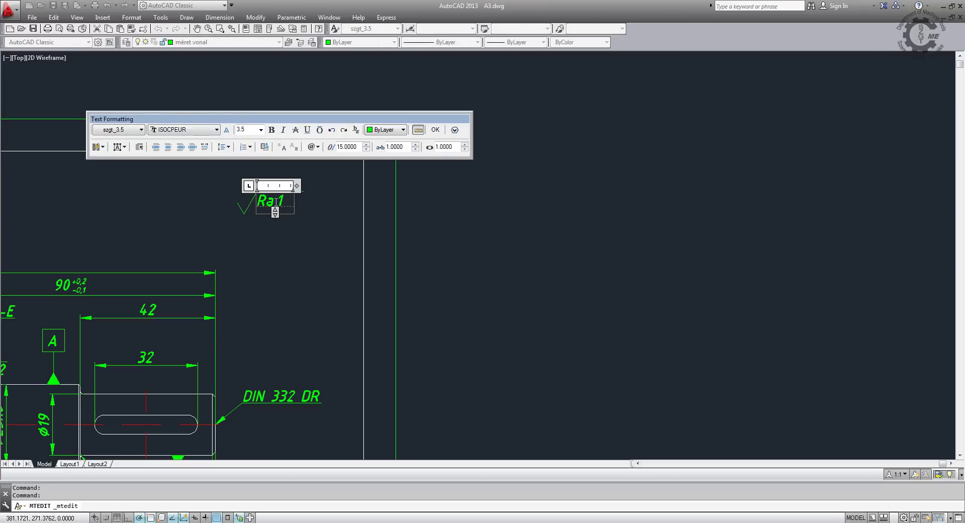
{"action": "type", "text": ",6"}
{"action": "left_click", "coordinate": [436, 129]}
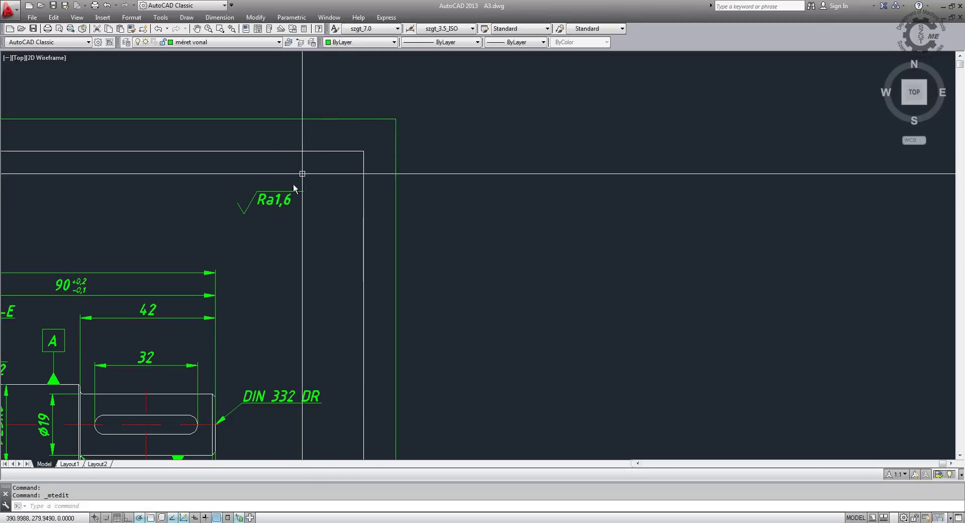
{"action": "scroll", "coordinate": [339, 190], "scroll_direction": "up", "scroll_amount": 3}
{"action": "left_click", "coordinate": [334, 181]}
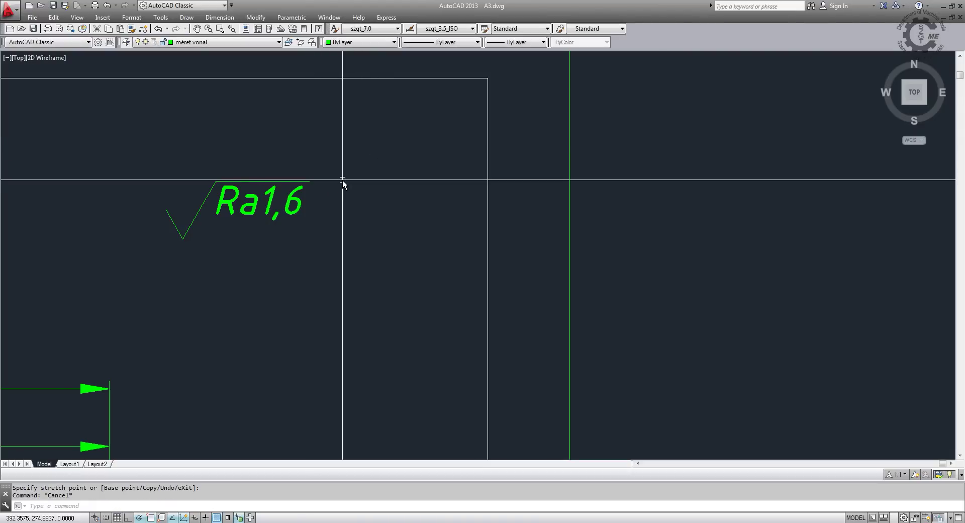
- Copy the Ra1,6 roughness symbol and shorten the copy's top line
{"action": "type", "text": "do"}
{"action": "key", "text": "Return"}
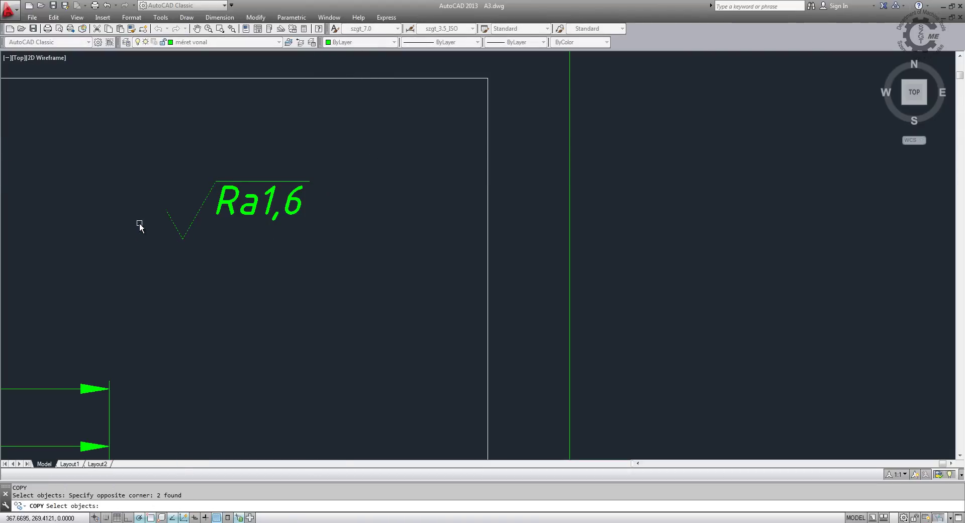
{"action": "key", "text": "Return"}
{"action": "left_click", "coordinate": [183, 239]}
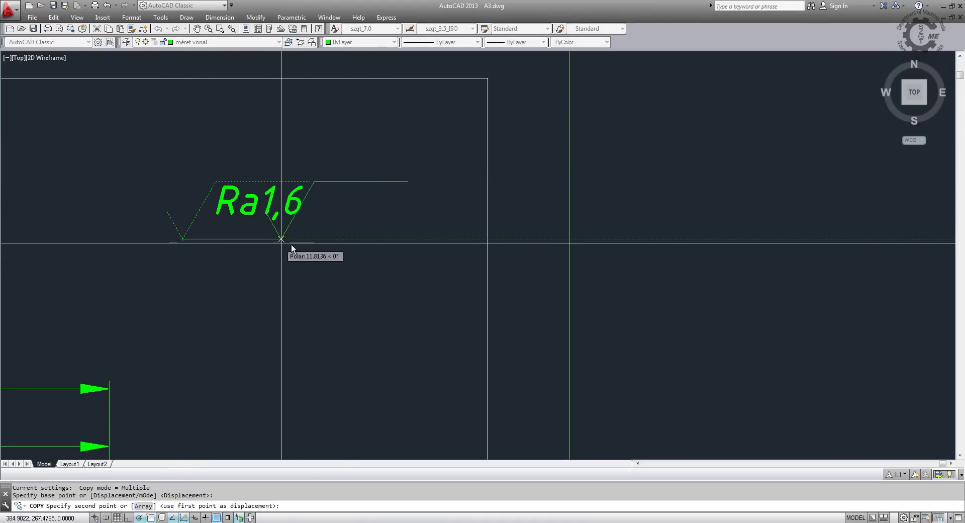
{"action": "key", "text": "Escape"}
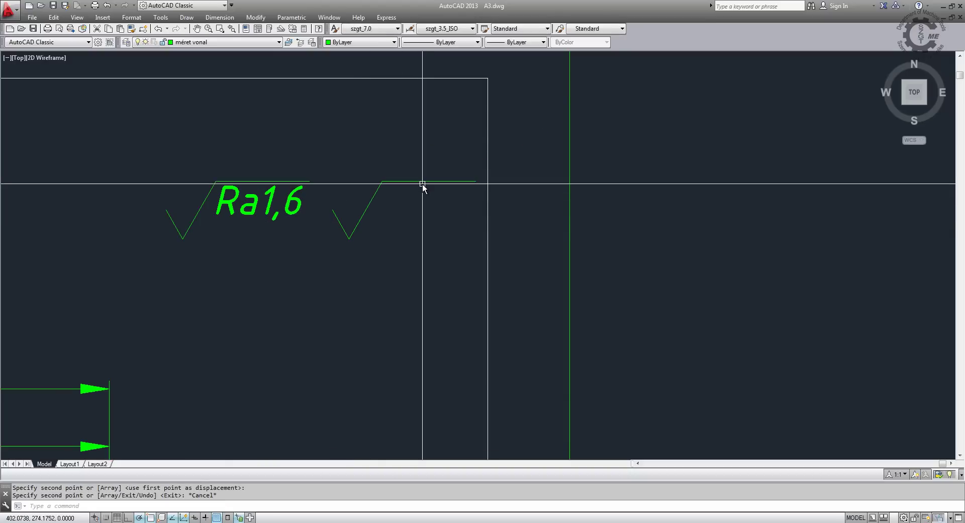
{"action": "left_click", "coordinate": [470, 181]}
{"action": "left_click", "coordinate": [477, 181]}
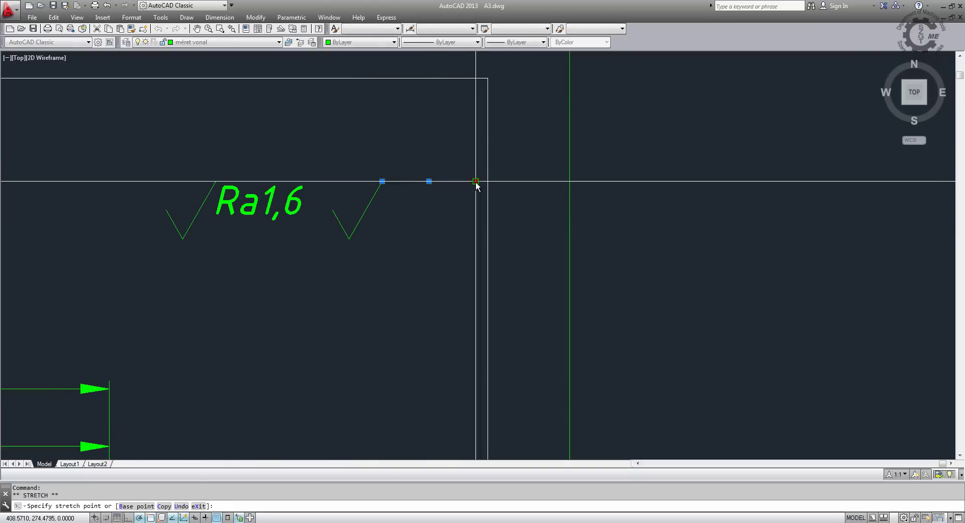
{"action": "left_click", "coordinate": [429, 181]}
{"action": "key", "text": "Escape"}
- Scale the original Ra1,6 symbol by 2 about its check mark tip
{"action": "type", "text": "scale"}
{"action": "key", "text": "Return"}
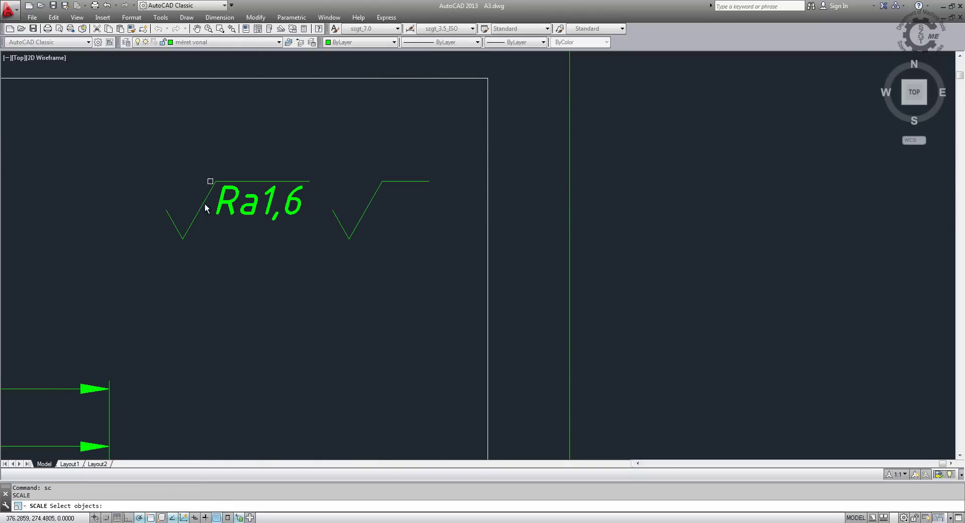
{"action": "left_click", "coordinate": [239, 261]}
{"action": "left_click", "coordinate": [159, 173]}
{"action": "key", "text": "Return"}
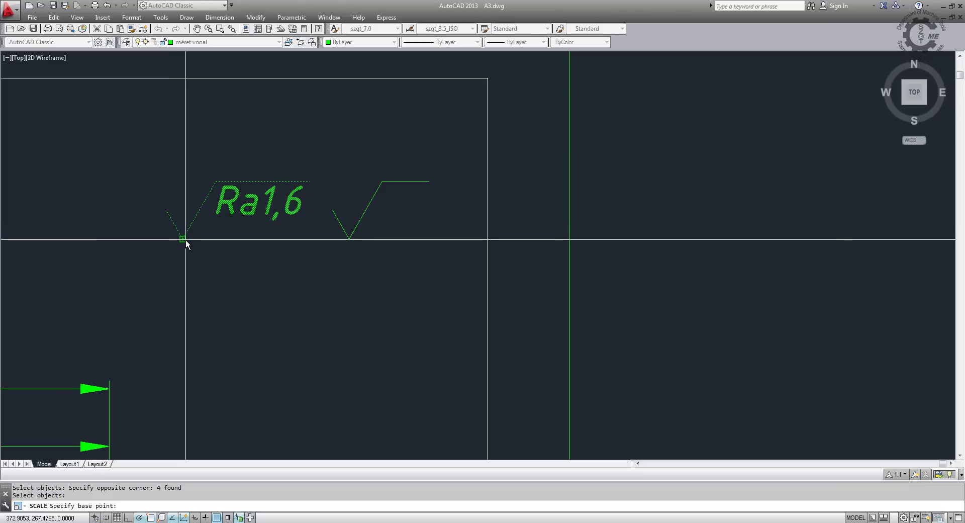
{"action": "left_click", "coordinate": [182, 238]}
{"action": "type", "text": "2"}
{"action": "key", "text": "Return"}
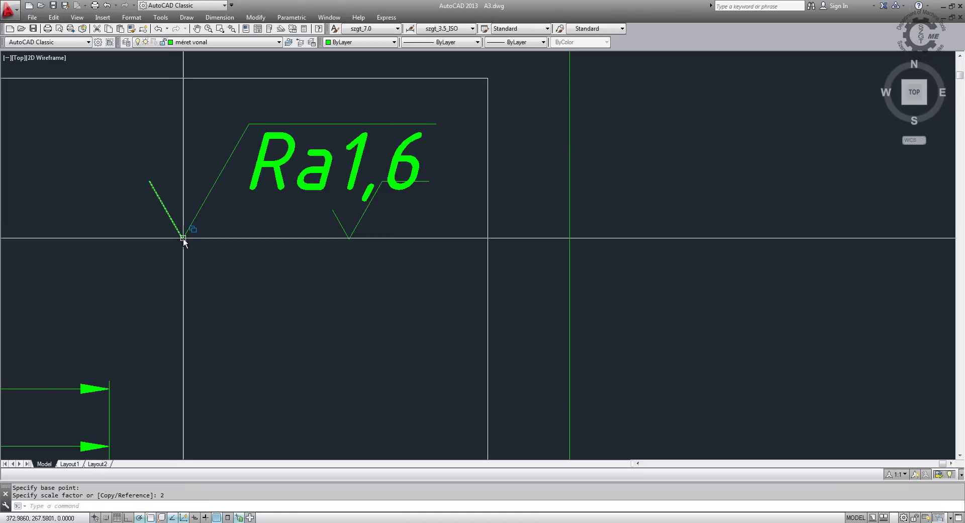
- Move the enlarged Ra1,6 symbol further to the left
{"action": "type", "text": "m"}
{"action": "key", "text": "Return"}
{"action": "left_click", "coordinate": [268, 254]}
{"action": "left_click", "coordinate": [143, 152]}
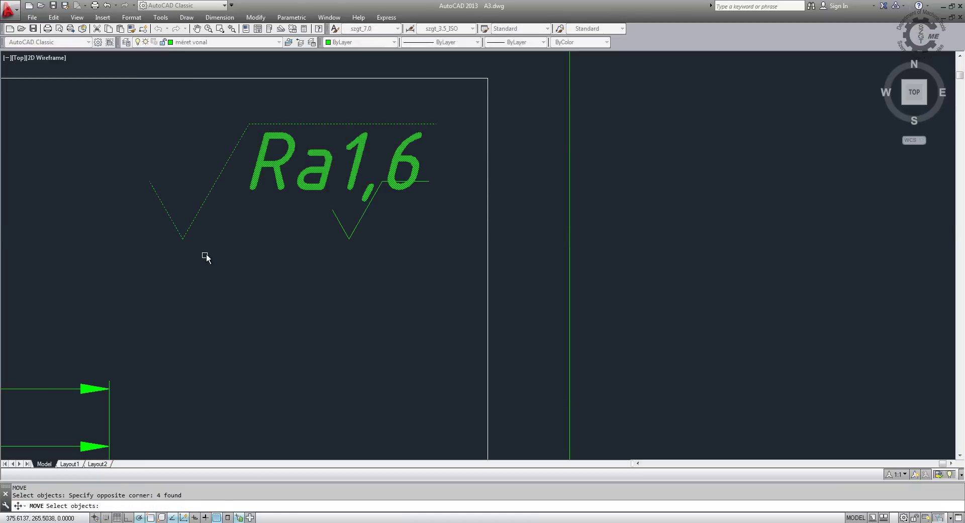
{"action": "key", "text": "Return"}
{"action": "left_click", "coordinate": [183, 239]}
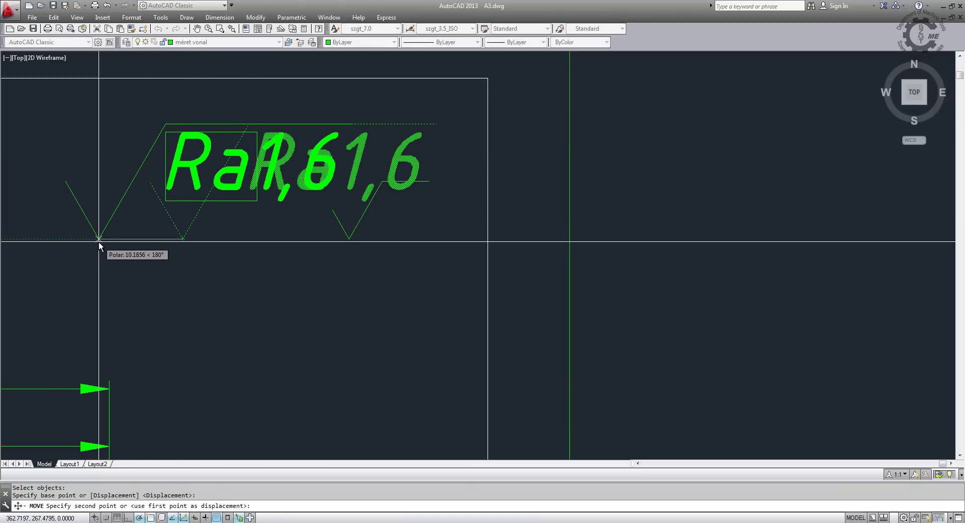
{"action": "left_click", "coordinate": [59, 242]}
- Give the Ra1,6 text the szgt_7,0 style and a text height of 7
{"action": "left_click", "coordinate": [199, 179]}
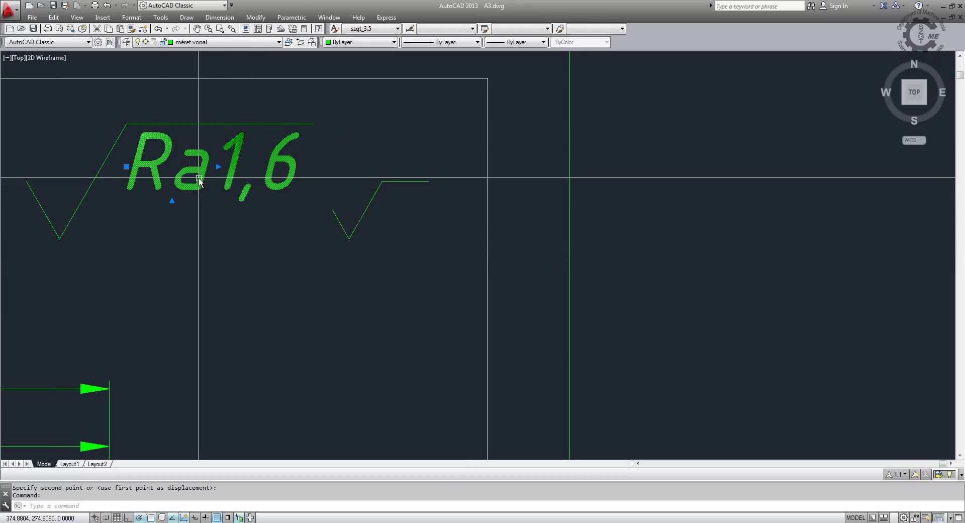
{"action": "left_click", "coordinate": [397, 29]}
{"action": "left_click", "coordinate": [362, 71]}
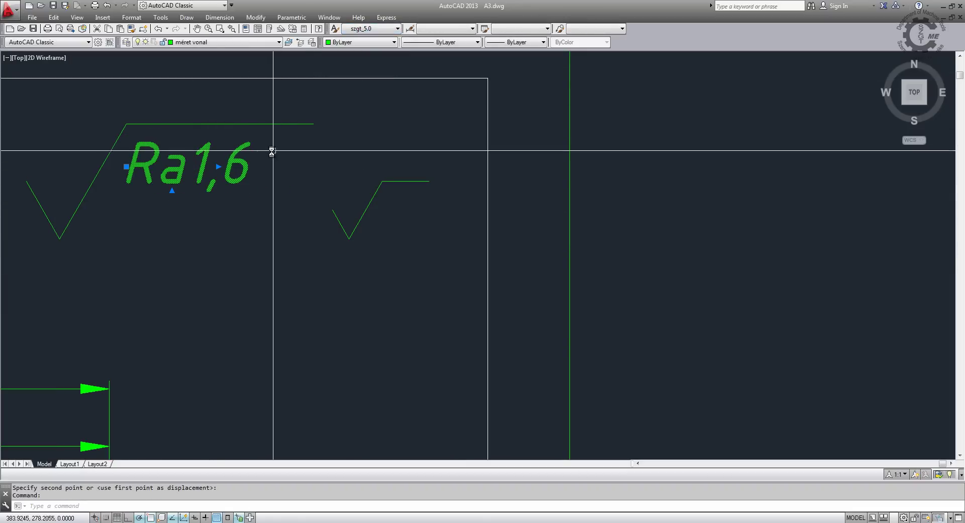
{"action": "left_click", "coordinate": [371, 30]}
{"action": "left_click", "coordinate": [365, 85]}
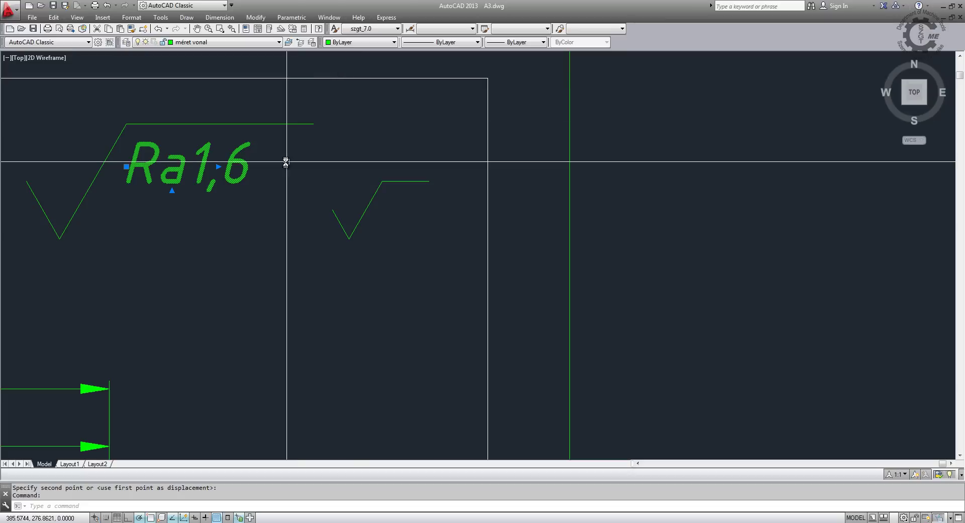
{"action": "type", "text": "ch"}
{"action": "key", "text": "Return"}
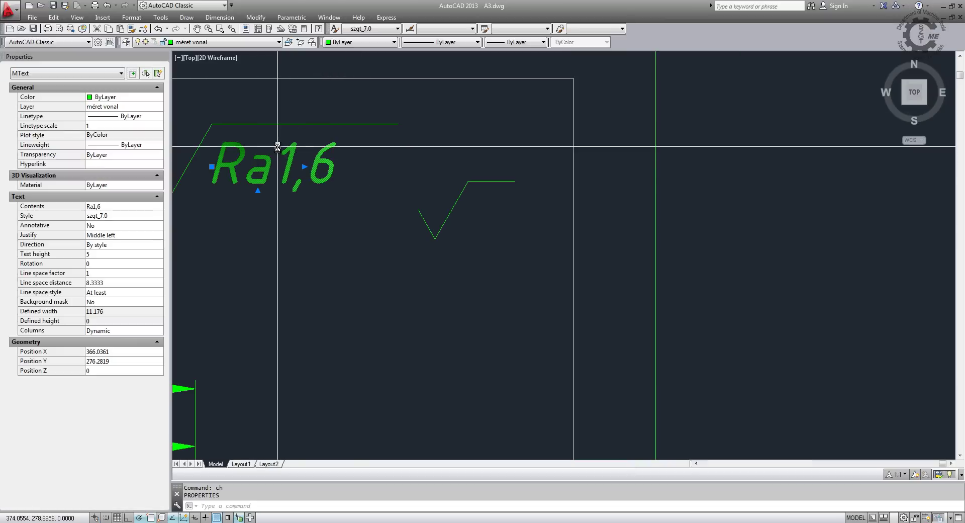
{"action": "left_click", "coordinate": [111, 253]}
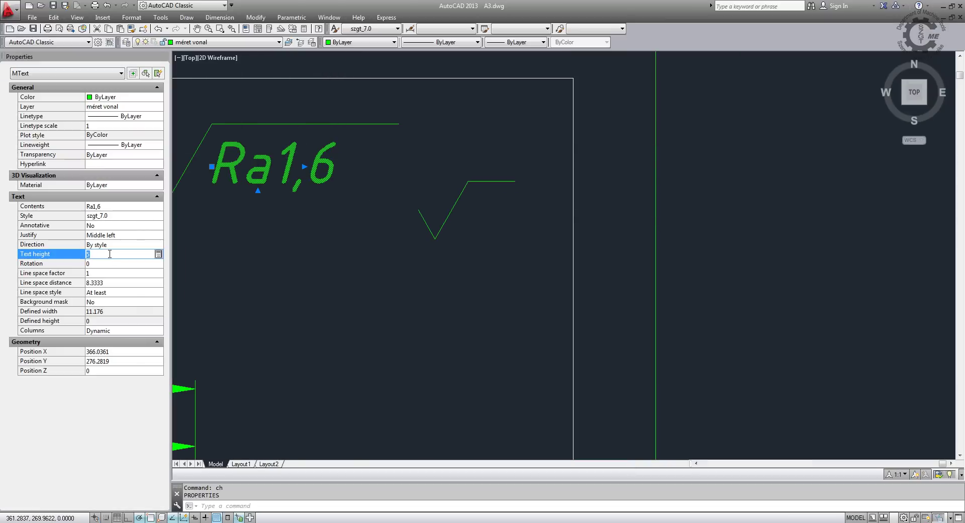
{"action": "type", "text": "7"}
{"action": "key", "text": "Return"}
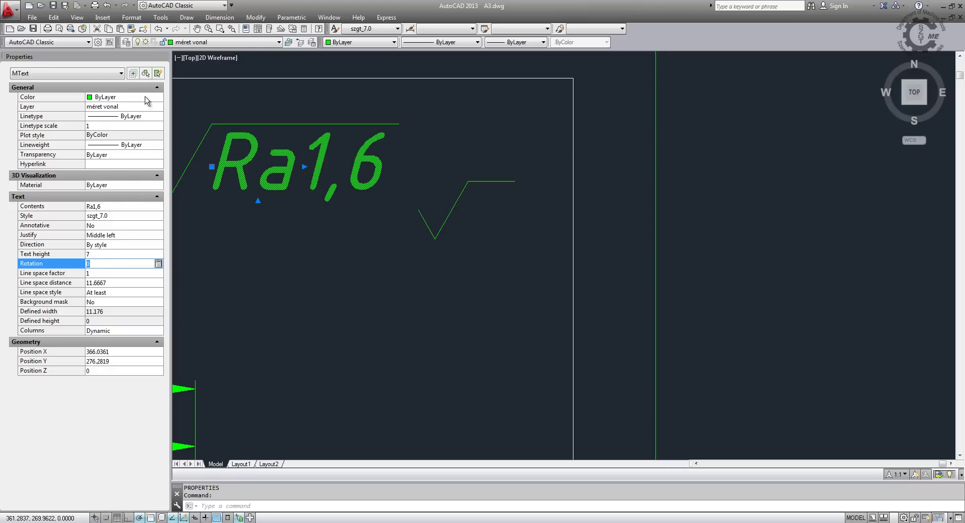
{"action": "left_click", "coordinate": [163, 57]}
{"action": "key", "text": "Escape"}
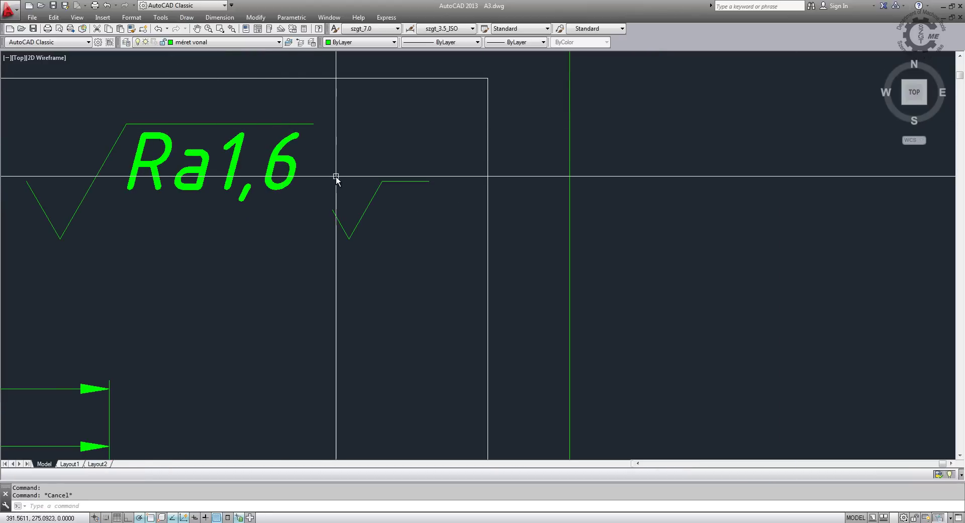
{"action": "scroll", "coordinate": [528, 189], "scroll_direction": "down", "scroll_amount": 4}
{"action": "scroll", "coordinate": [453, 191], "scroll_direction": "up", "scroll_amount": 4}
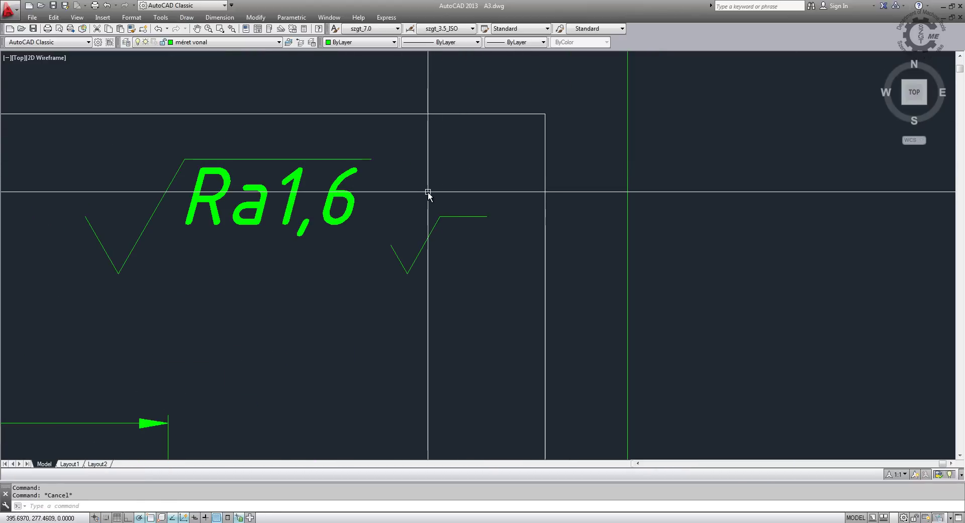
- Draw a circle centred on the small check mark
{"action": "type", "text": "c"}
{"action": "key", "text": "Return"}
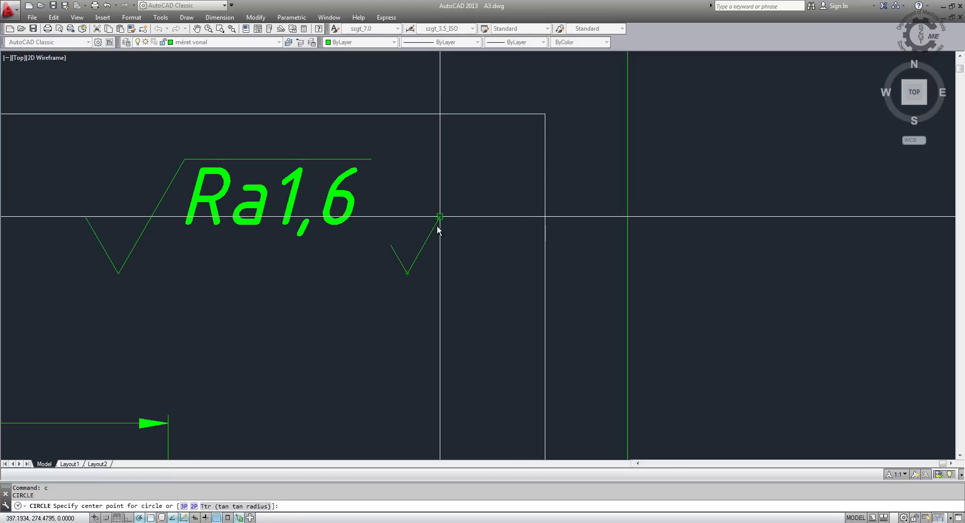
{"action": "left_click", "coordinate": [440, 217]}
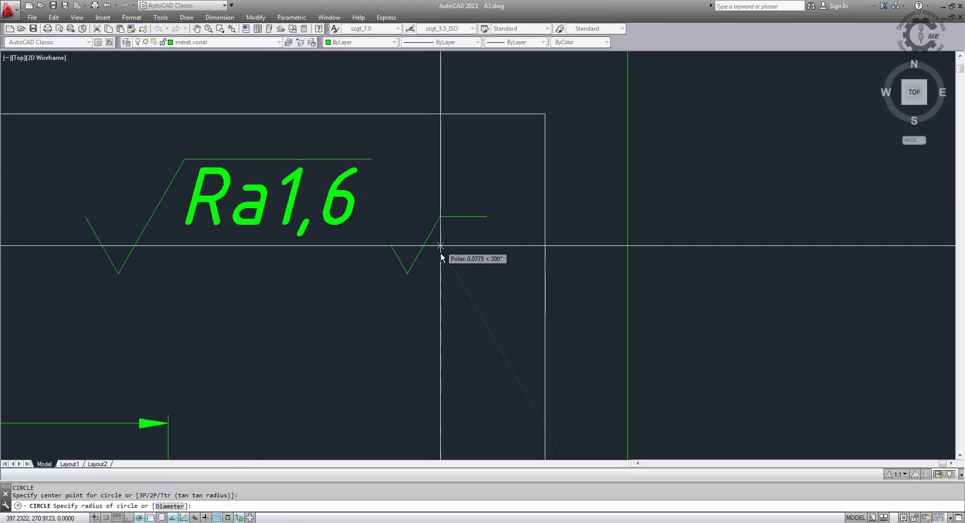
{"action": "left_click", "coordinate": [469, 297]}
{"action": "scroll", "coordinate": [459, 215], "scroll_direction": "up", "scroll_amount": 4}
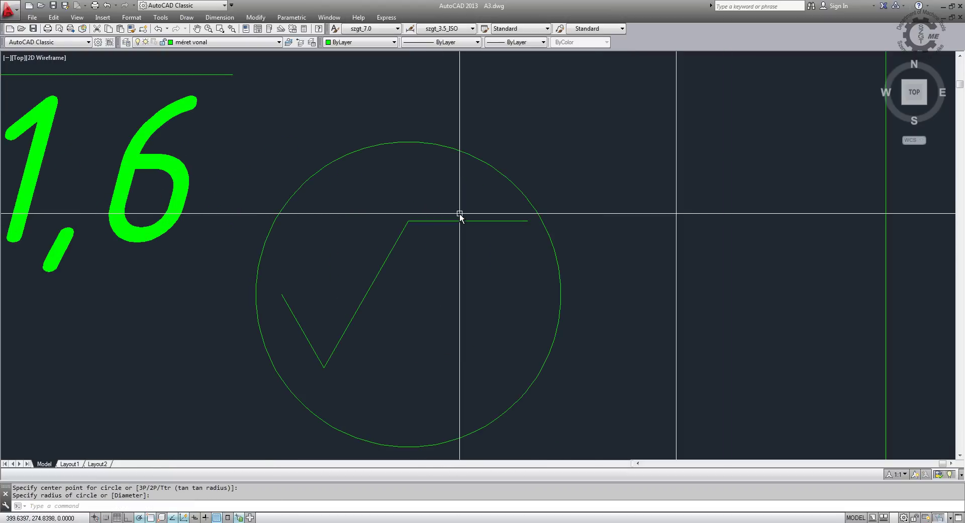
- Draw a horizontal line across the circle's top and mirror it to the bottom
{"action": "type", "text": "l"}
{"action": "key", "text": "Return"}
{"action": "left_click", "coordinate": [528, 200]}
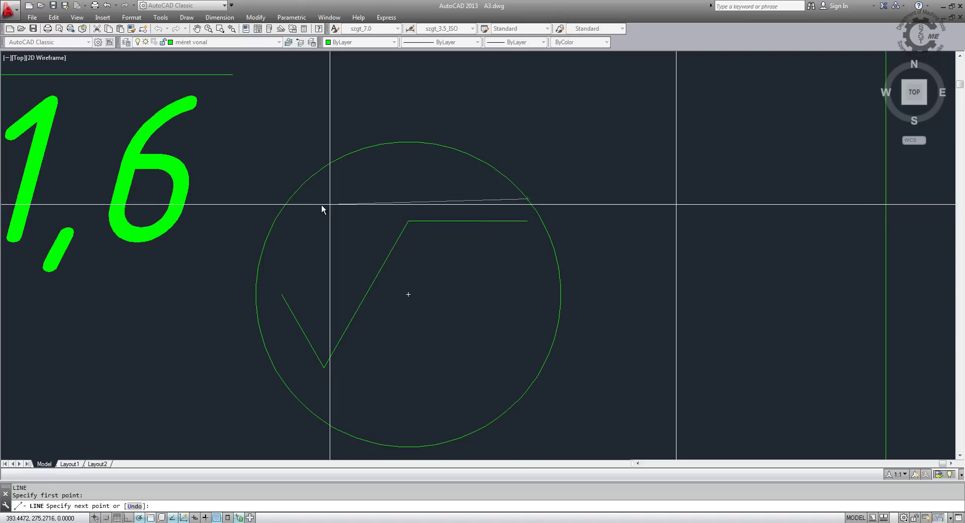
{"action": "left_click", "coordinate": [290, 199]}
{"action": "key", "text": "Return"}
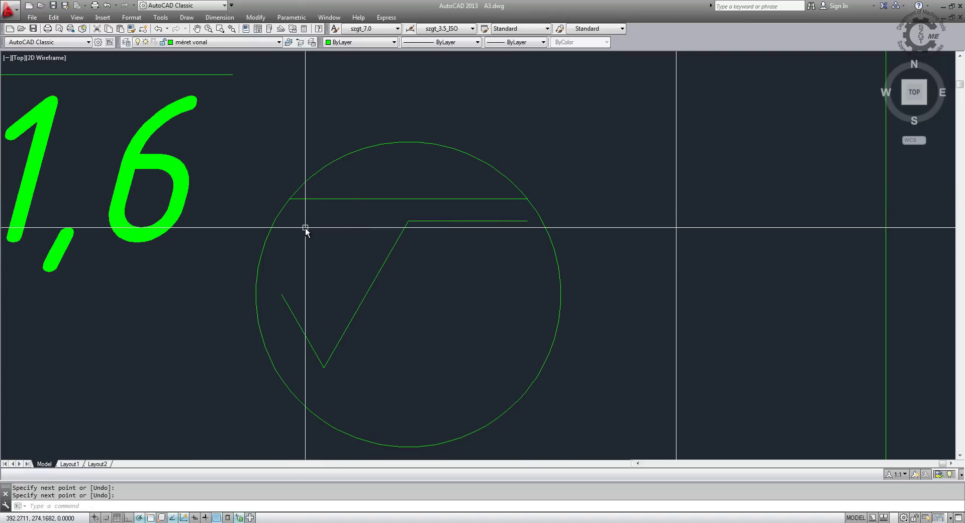
{"action": "type", "text": "mi"}
{"action": "key", "text": "Return"}
{"action": "left_click", "coordinate": [304, 199]}
{"action": "key", "text": "Return"}
{"action": "left_click", "coordinate": [256, 294]}
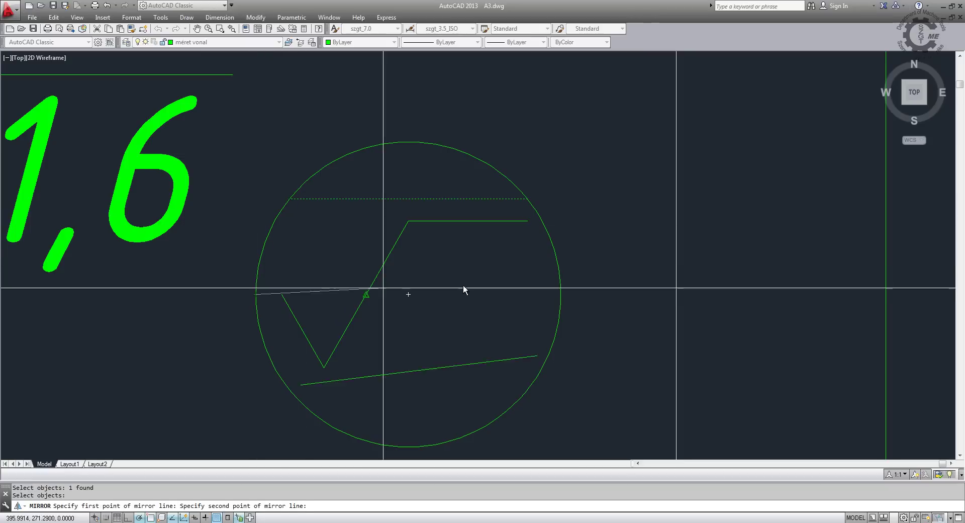
{"action": "left_click", "coordinate": [560, 295]}
{"action": "key", "text": "Return"}
- Trim away the circle's top and bottom arcs, then select both horizontal lines
{"action": "type", "text": "tr"}
{"action": "key", "text": "Return"}
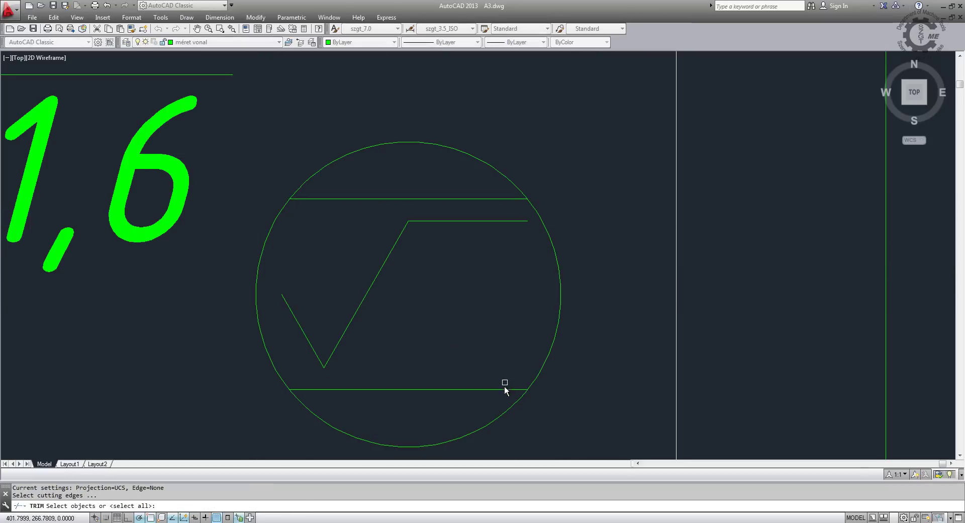
{"action": "left_click_drag", "start_coordinate": [502, 398], "coordinate": [370, 198]}
{"action": "key", "text": "Return"}
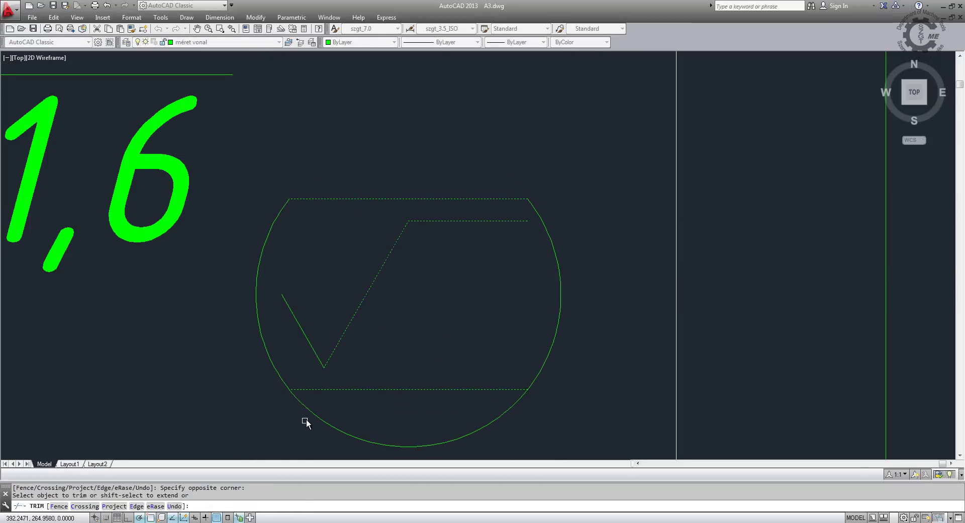
{"action": "key", "text": "Escape"}
{"action": "key", "text": "Return"}
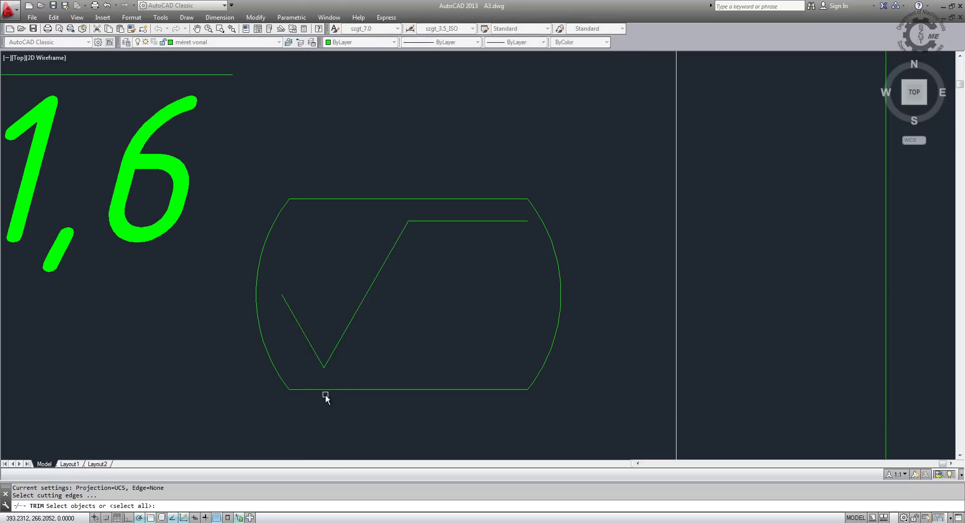
{"action": "key", "text": "Escape"}
{"action": "left_click", "coordinate": [326, 389]}
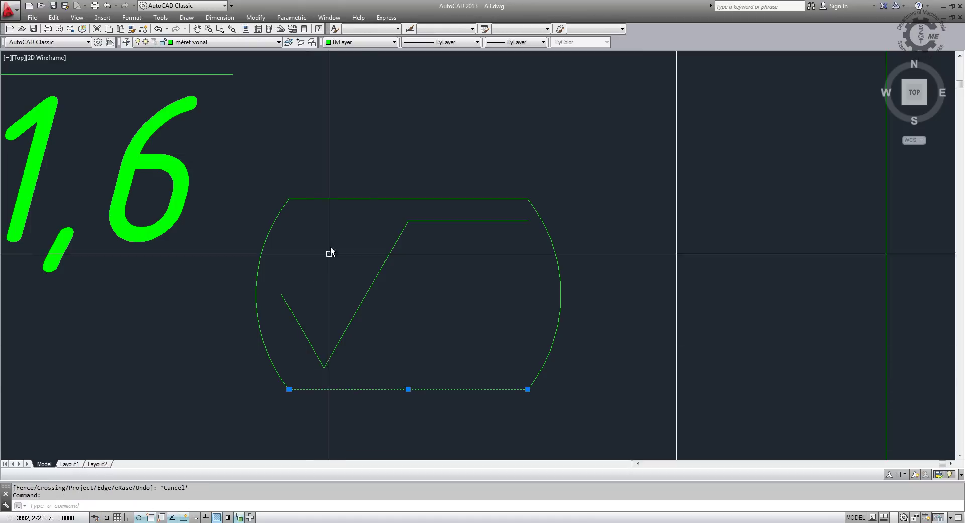
{"action": "left_click", "coordinate": [336, 199]}
- Delete the two horizontal helper lines
{"action": "key", "text": "Delete"}
{"action": "scroll", "coordinate": [371, 177], "scroll_direction": "down", "scroll_amount": 3}
{"action": "scroll", "coordinate": [375, 189], "scroll_direction": "down", "scroll_amount": 1}
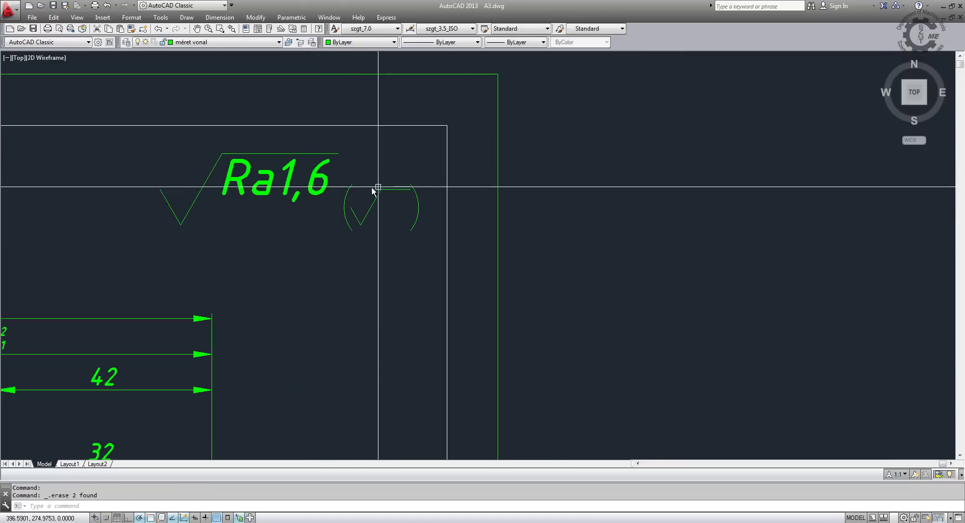
{"action": "scroll", "coordinate": [609, 213], "scroll_direction": "down", "scroll_amount": 2}
{"action": "scroll", "coordinate": [609, 213], "scroll_direction": "down", "scroll_amount": 2}
{"action": "middle_click_drag", "start_coordinate": [646, 172], "coordinate": [707, 79]}
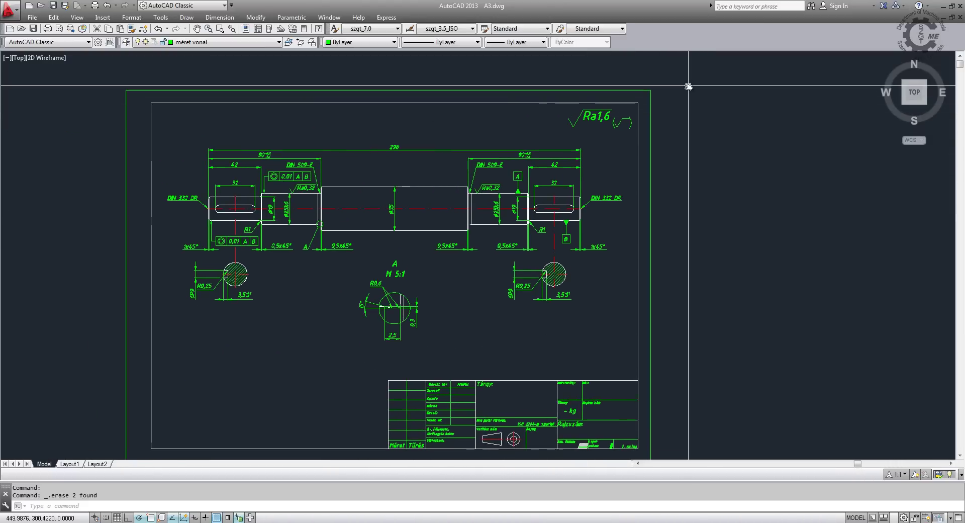
{"action": "scroll", "coordinate": [685, 86], "scroll_direction": "up", "scroll_amount": 3}
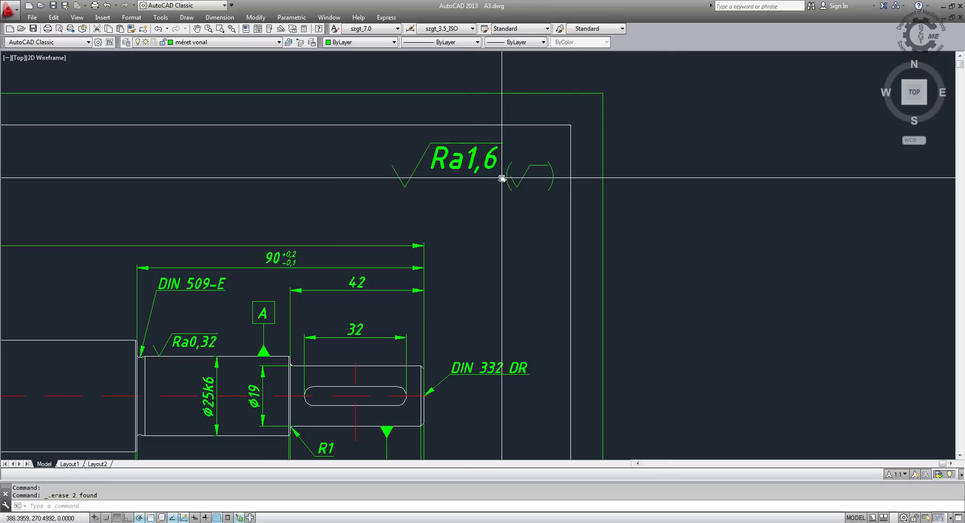
- Move the whole Ra1,6 symbol slightly down and left in the upper-right corner
{"action": "type", "text": "M"}
{"action": "key", "text": "Return"}
{"action": "left_click", "coordinate": [561, 203]}
{"action": "left_click", "coordinate": [363, 136]}
{"action": "key", "text": "Return"}
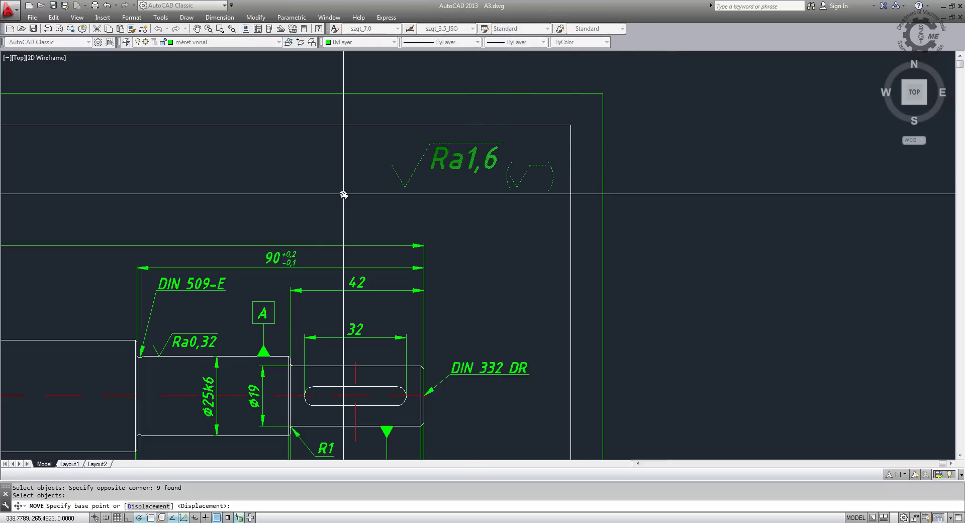
{"action": "left_click", "coordinate": [343, 195]}
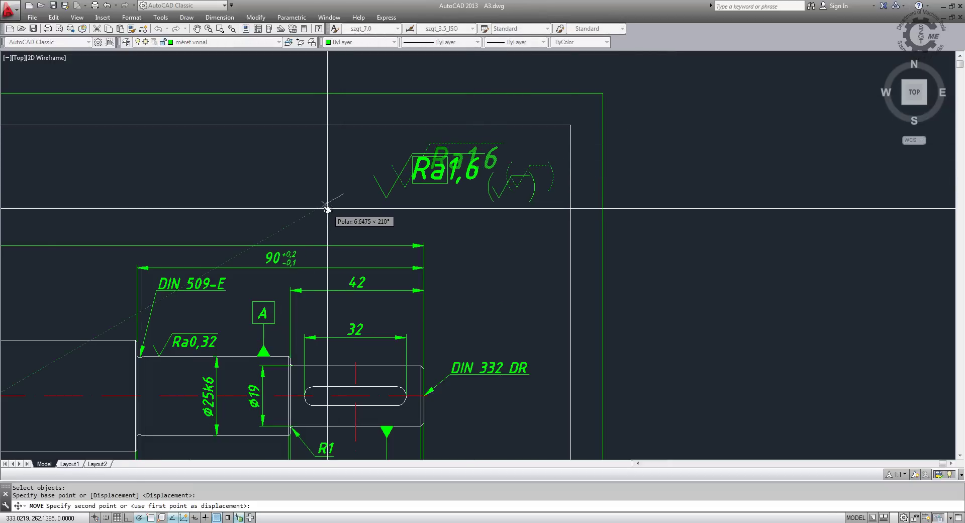
{"action": "left_click", "coordinate": [328, 209]}
{"action": "scroll", "coordinate": [807, 120], "scroll_direction": "down", "scroll_amount": 2}
{"action": "scroll", "coordinate": [806, 120], "scroll_direction": "down", "scroll_amount": 2}
{"action": "scroll", "coordinate": [726, 242], "scroll_direction": "up", "scroll_amount": 2}
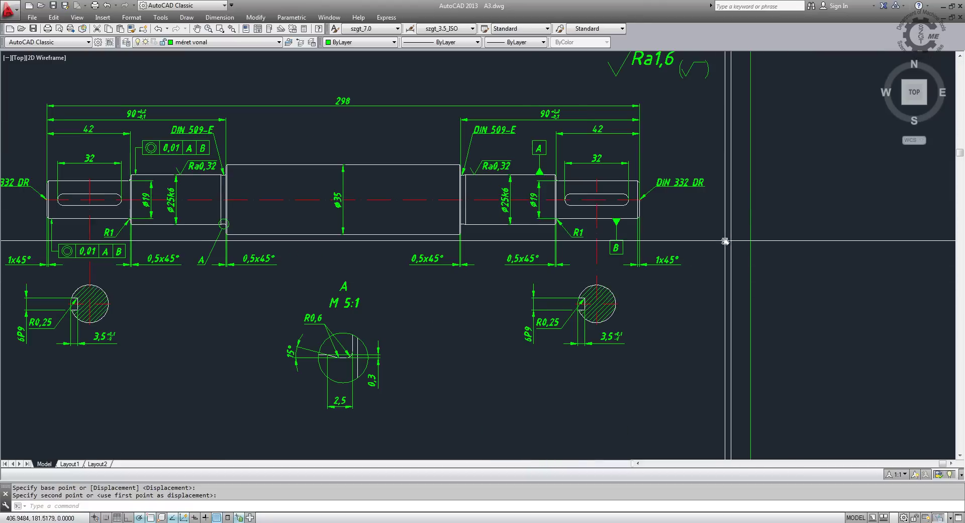
{"action": "middle_click_drag", "start_coordinate": [726, 242], "coordinate": [596, 289]}
{"action": "scroll", "coordinate": [596, 290], "scroll_direction": "down", "scroll_amount": 2}
- Move all 154 shaft drawing objects slightly lower inside the frame
{"action": "type", "text": "m"}
{"action": "key", "text": "Return"}
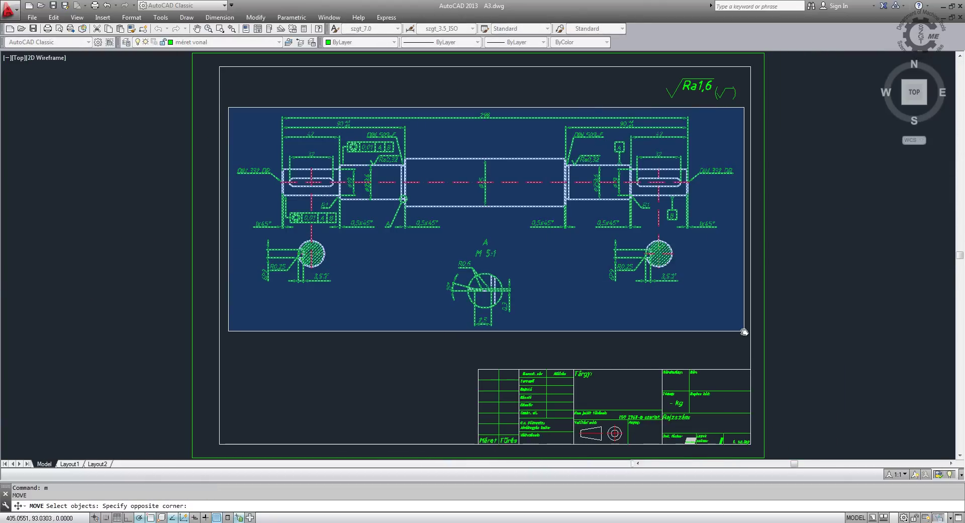
{"action": "left_click", "coordinate": [750, 336]}
{"action": "key", "text": "Return"}
{"action": "left_click", "coordinate": [548, 283]}
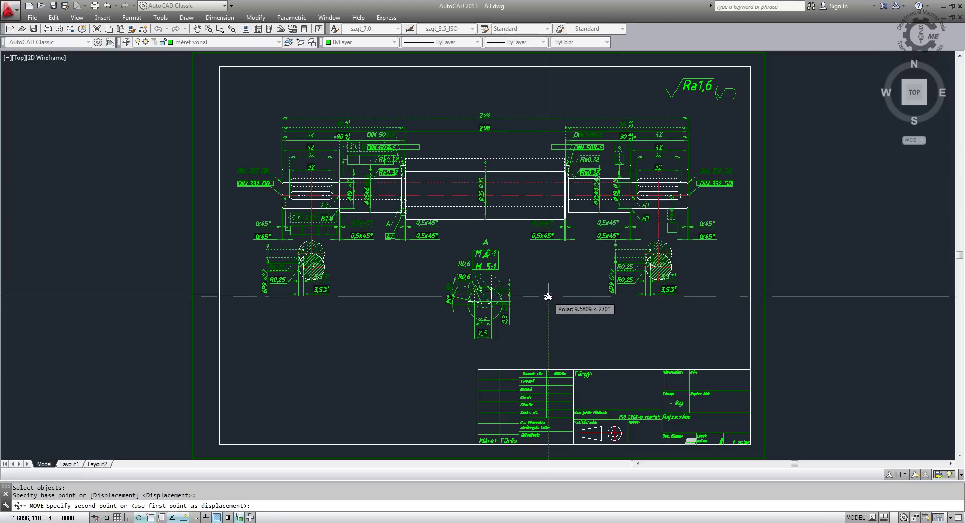
{"action": "left_click", "coordinate": [549, 296]}
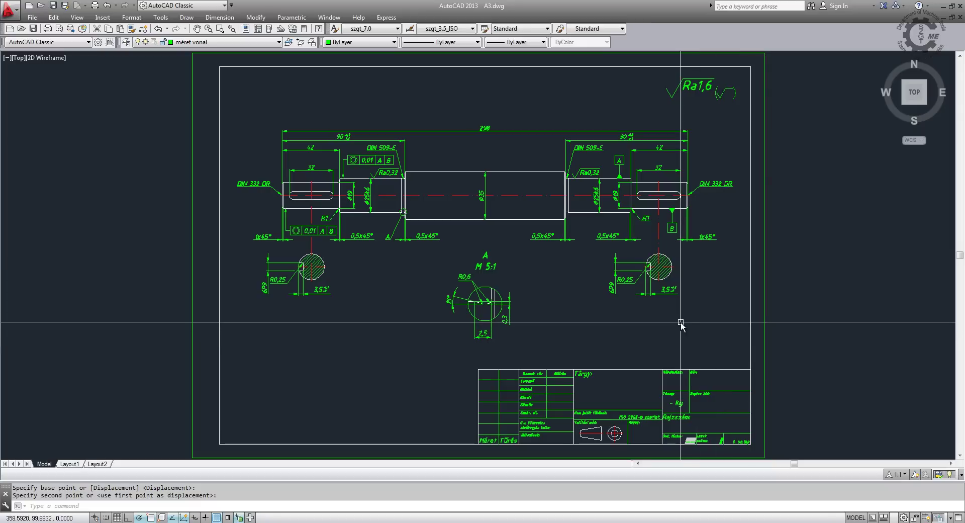
{"action": "middle_click_drag", "start_coordinate": [678, 321], "coordinate": [691, 321]}
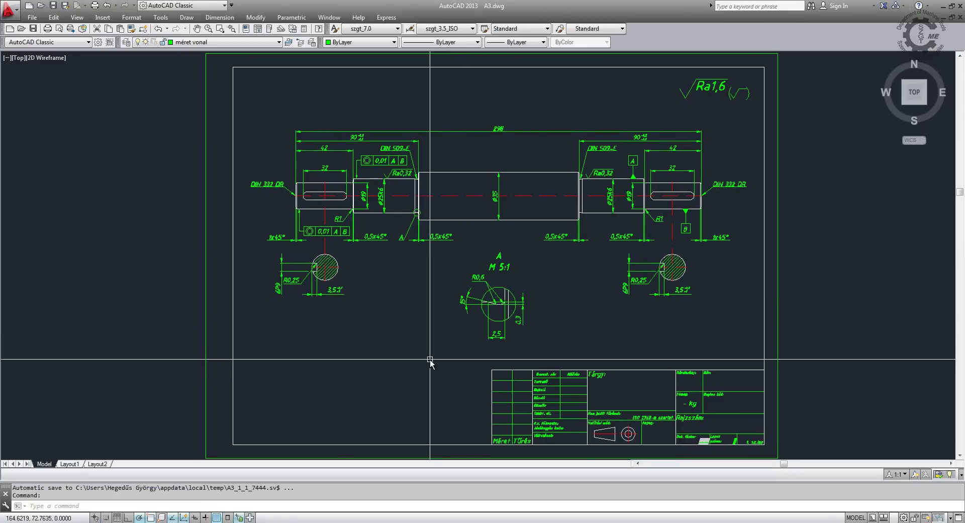
{"action": "type", "text": "ch"}
- Enter part name VRE-305D tengely, the designer's name and student code in the title block
{"action": "key", "text": "Return"}
{"action": "left_click", "coordinate": [578, 388]}
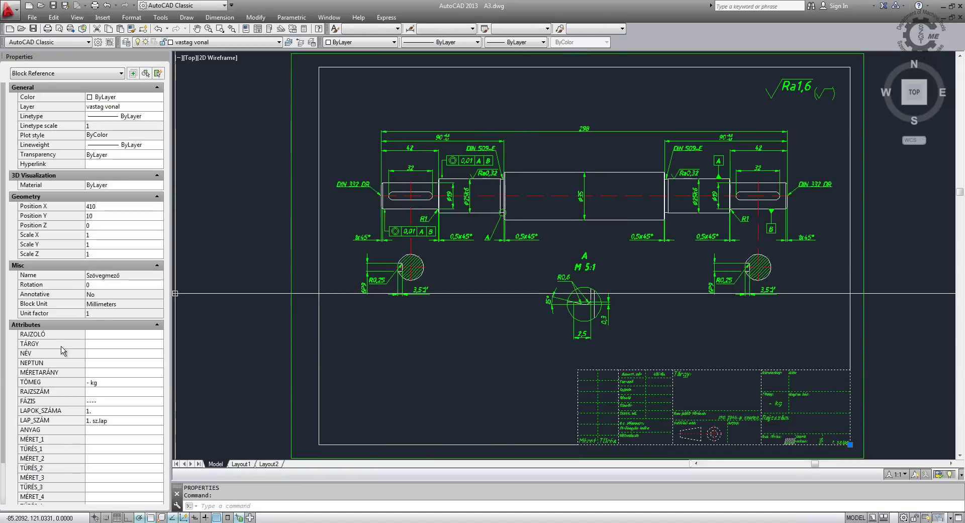
{"action": "left_click", "coordinate": [88, 344]}
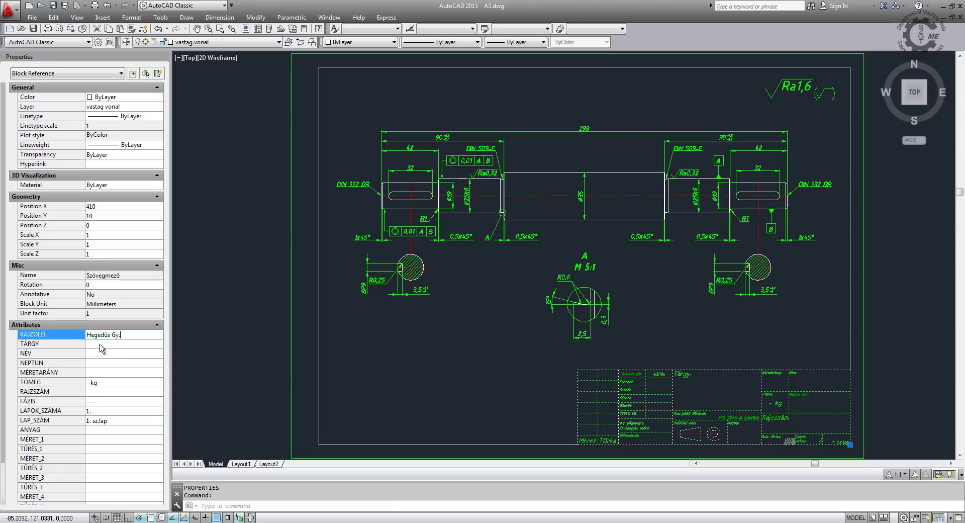
{"action": "scroll", "coordinate": [377, 262], "scroll_direction": "up", "scroll_amount": 2}
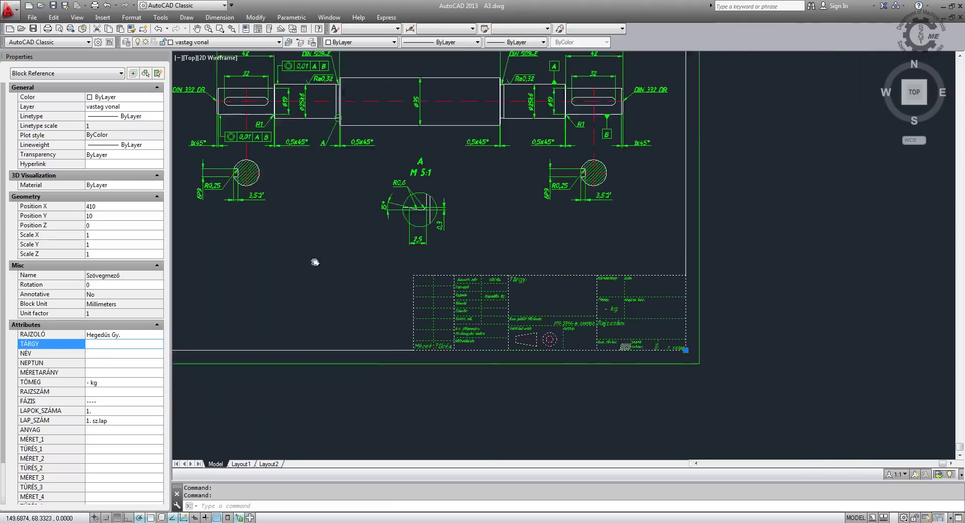
{"action": "scroll", "coordinate": [252, 281], "scroll_direction": "up", "scroll_amount": 2}
{"action": "scroll", "coordinate": [243, 299], "scroll_direction": "up", "scroll_amount": 2}
{"action": "scroll", "coordinate": [250, 289], "scroll_direction": "up", "scroll_amount": 1}
{"action": "middle_click_drag", "start_coordinate": [250, 289], "coordinate": [243, 296]}
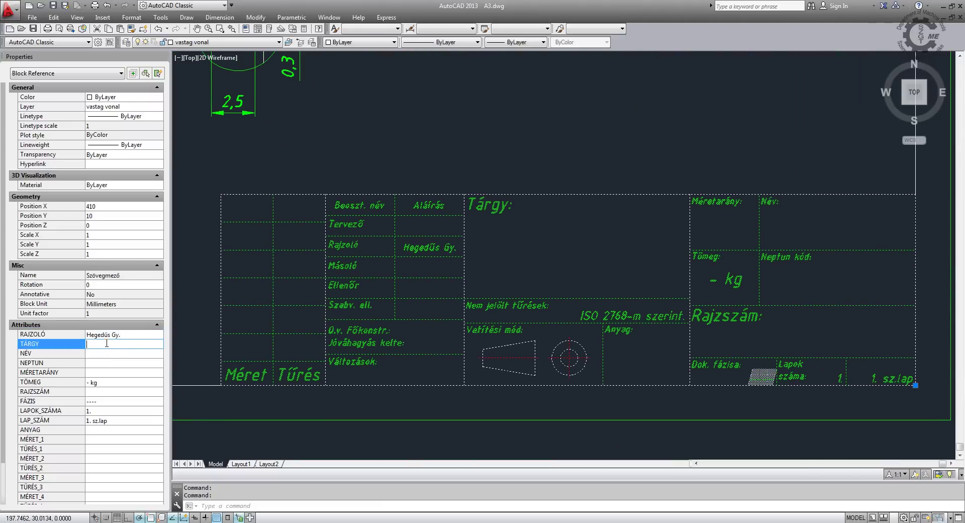
{"action": "type", "text": "RE-305D tengely"}
{"action": "left_click", "coordinate": [107, 353]}
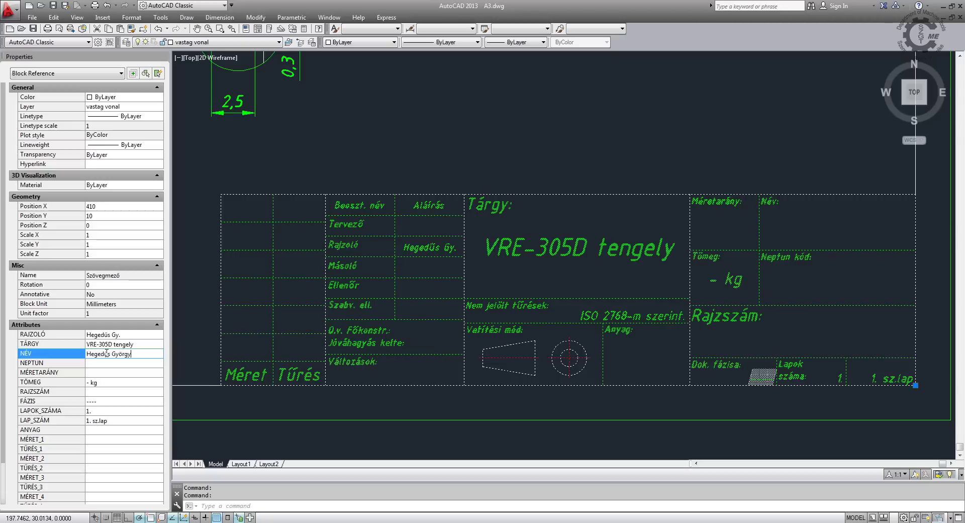
{"action": "key", "text": "Tab"}
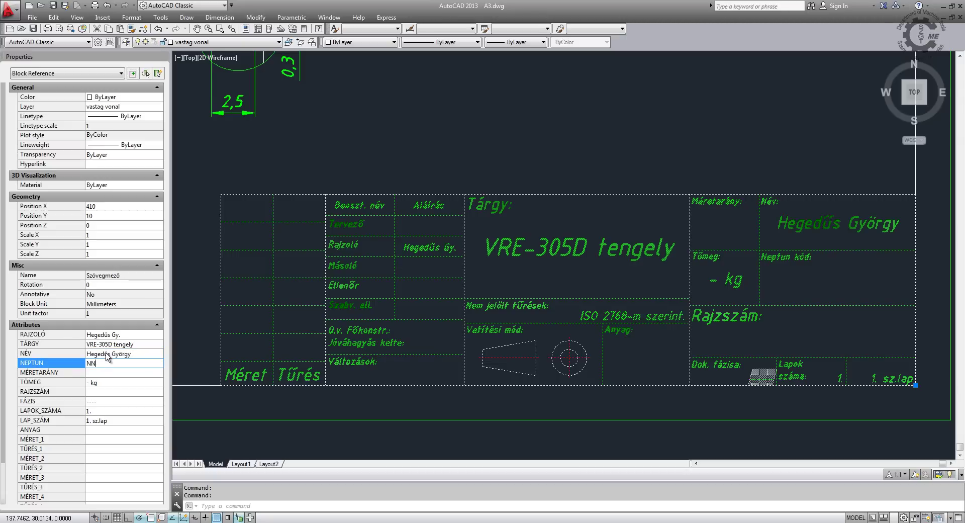
{"action": "key", "text": "Tab"}
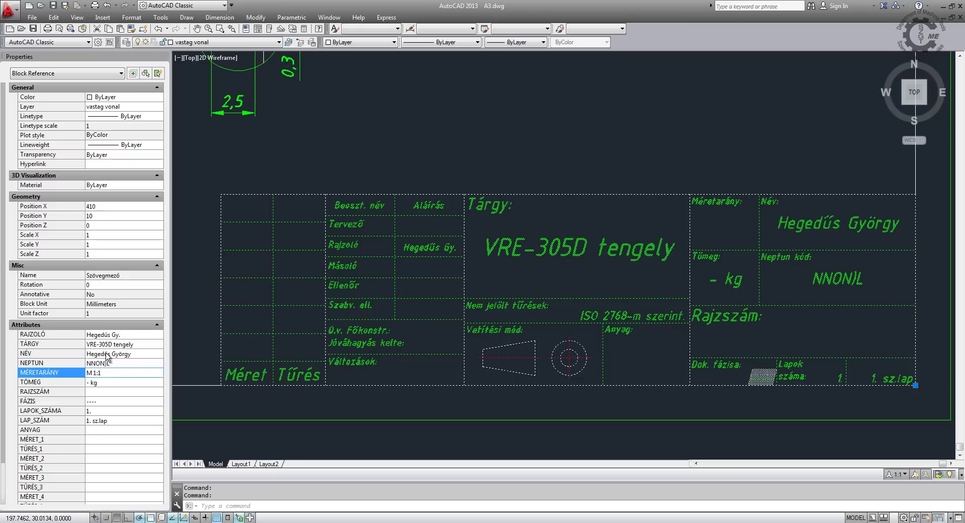
- Fill in scale M 1:1, mass 2,37 kg, number SGT 2012-01-01, material 1.0050.07, size 6P9
{"action": "key", "text": "Tab"}
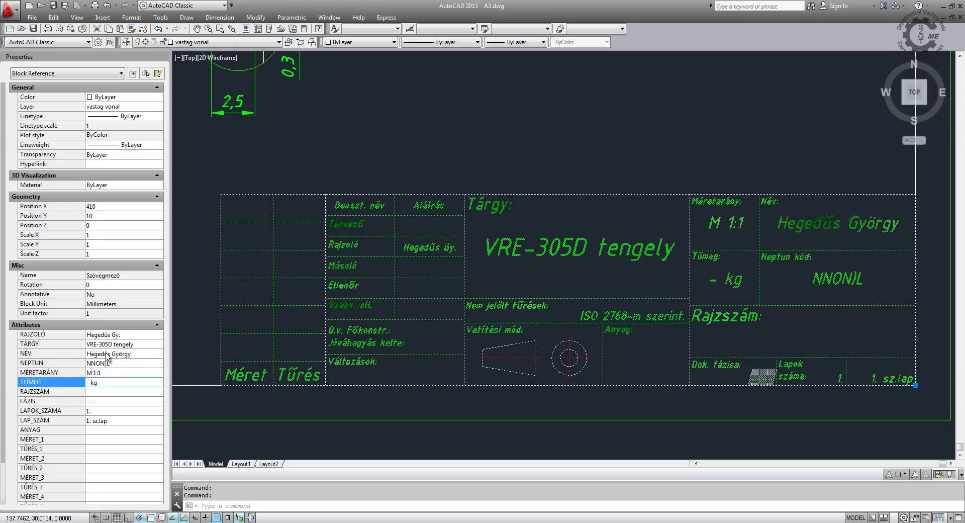
{"action": "key", "text": "Delete"}
{"action": "key", "text": "Delete"}
{"action": "key", "text": "Tab"}
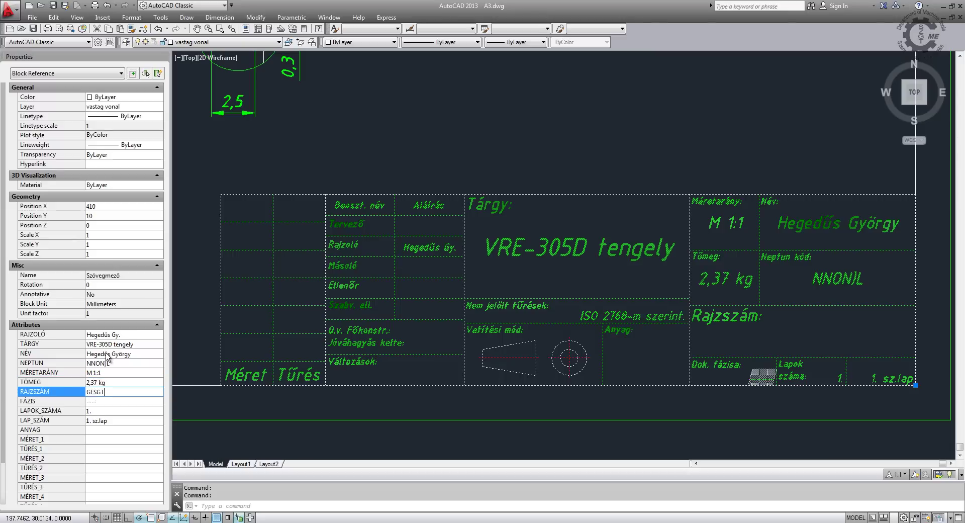
{"action": "key", "text": "BackSpace"}
{"action": "key", "text": "BackSpace"}
{"action": "key", "text": "BackSpace"}
{"action": "left_click", "coordinate": [99, 429]}
{"action": "type", "text": "1.0050.07"}
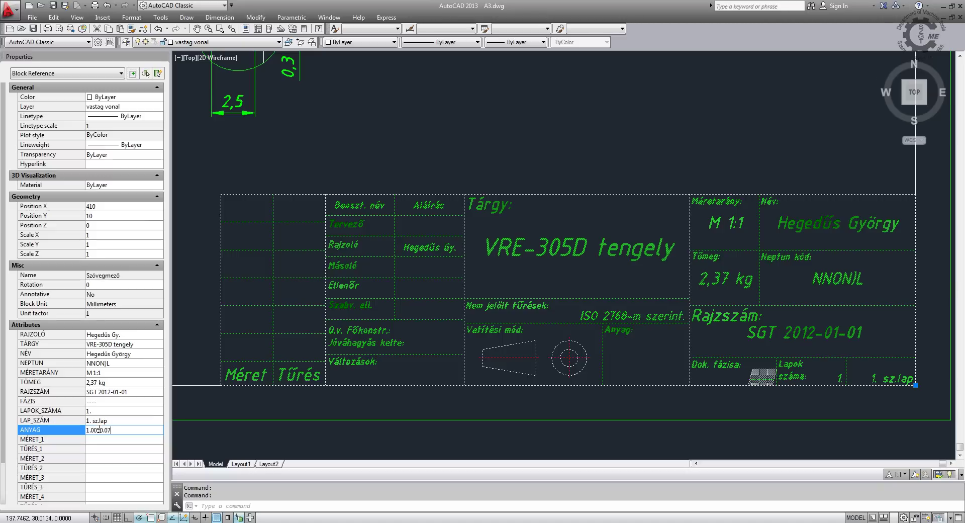
{"action": "key", "text": "Return"}
{"action": "type", "text": "6P9"}
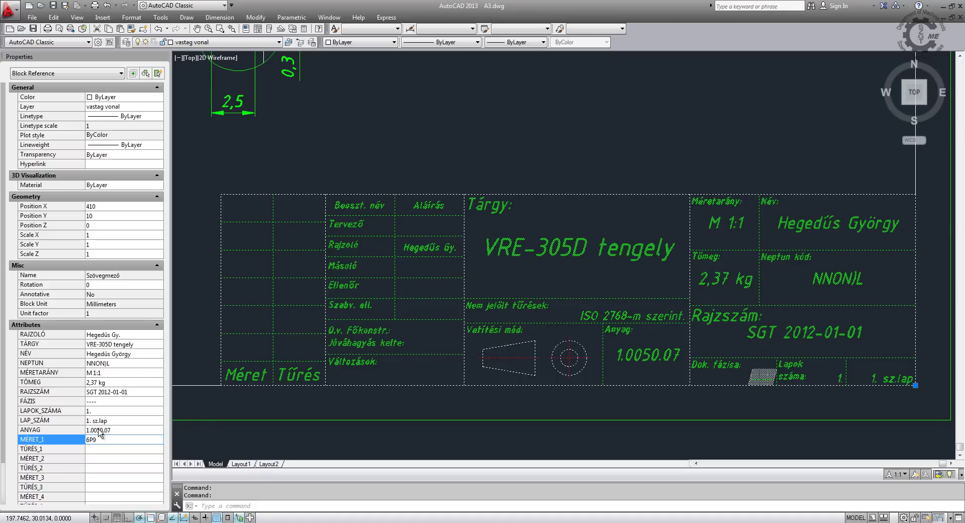
{"action": "key", "text": "Return"}
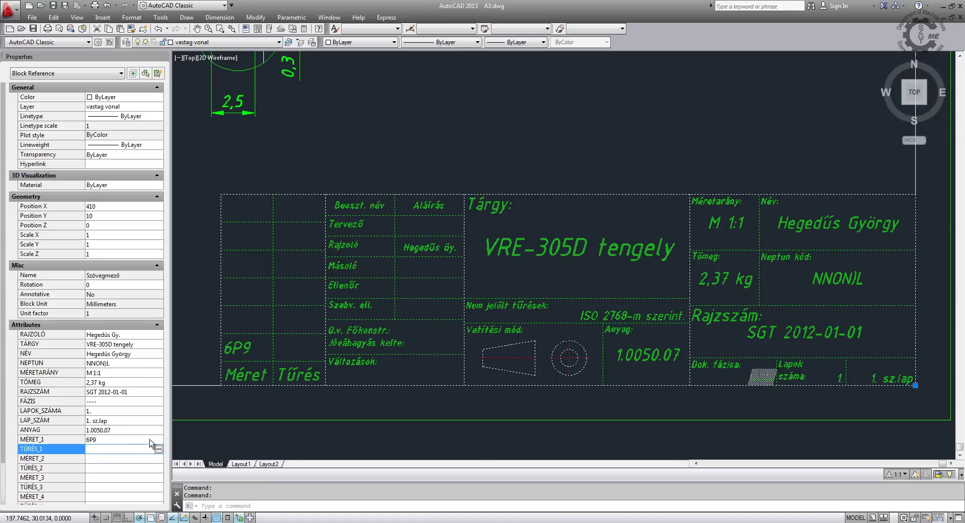
- Enter the 6P9 tolerances -0,012 and -0,042 on two lines
{"action": "double_click", "coordinate": [256, 381]}
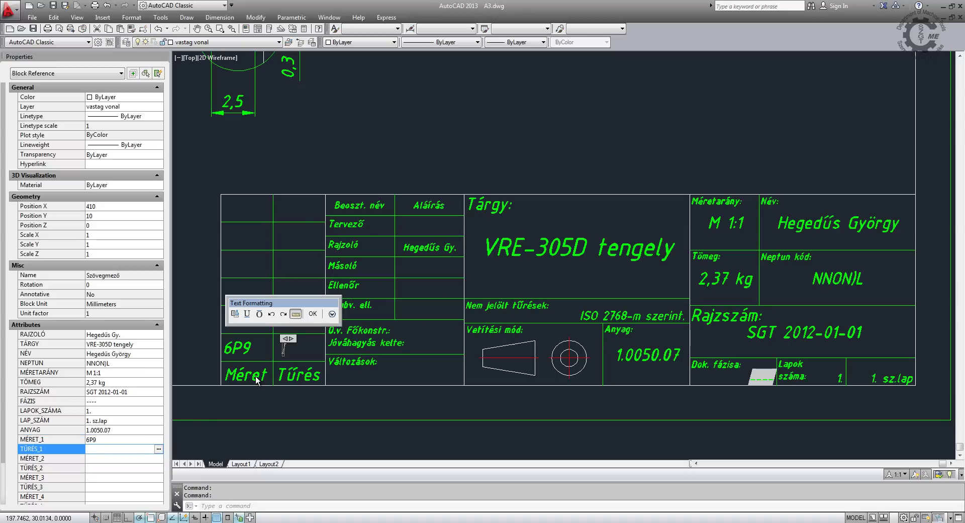
{"action": "type", "text": "-0,012"}
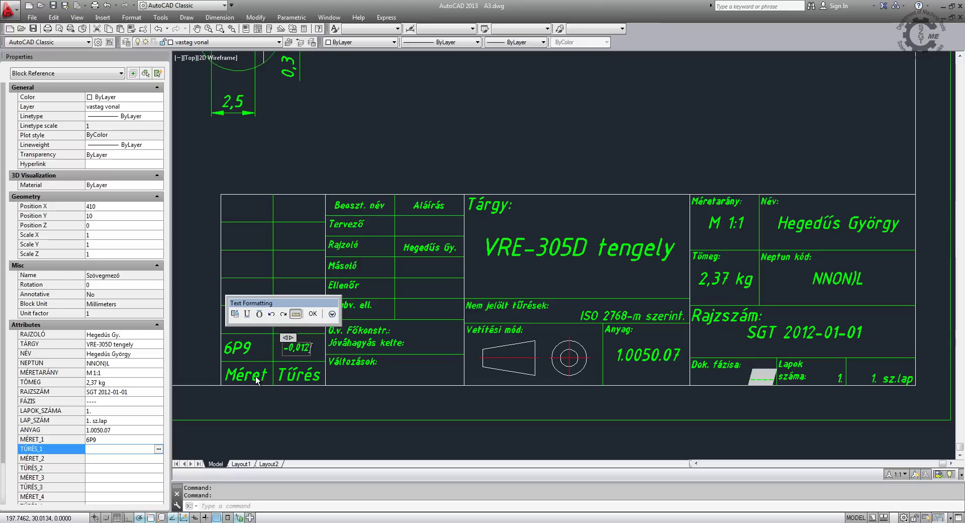
{"action": "key", "text": "Return"}
{"action": "type", "text": "-"}
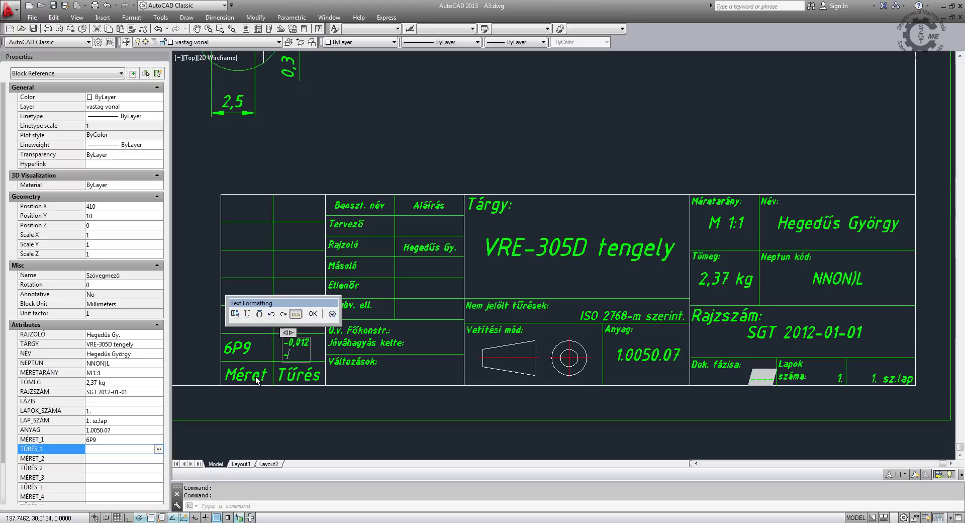
{"action": "type", "text": "0,042"}
{"action": "left_click", "coordinate": [313, 313]}
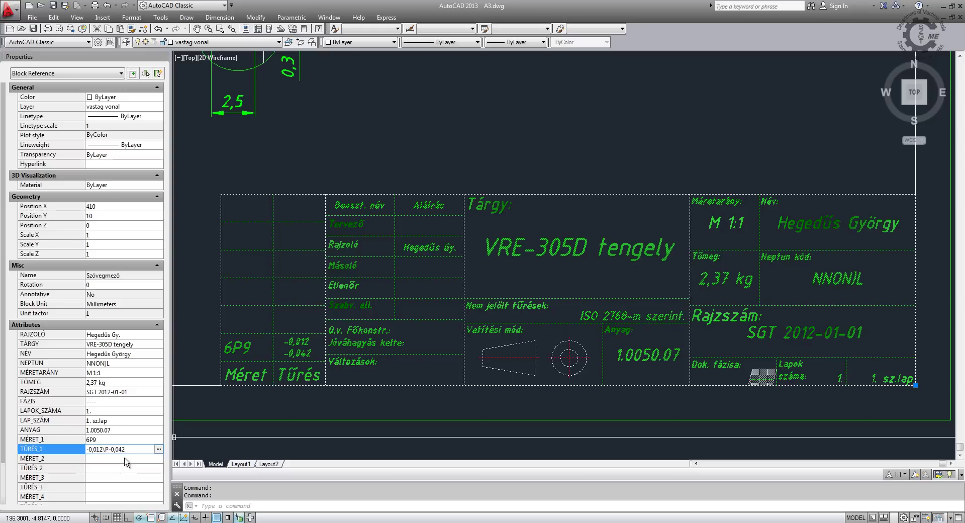
- Add the Ø25k6 size with tolerances +0,015 and +0,002
{"action": "left_click", "coordinate": [126, 458]}
{"action": "type", "text": "%%c25k6"}
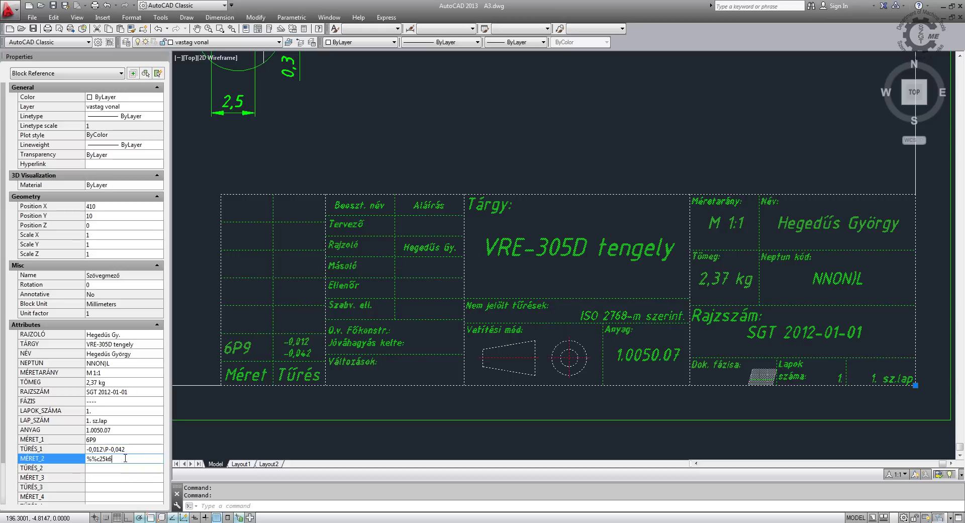
{"action": "key", "text": "Return"}
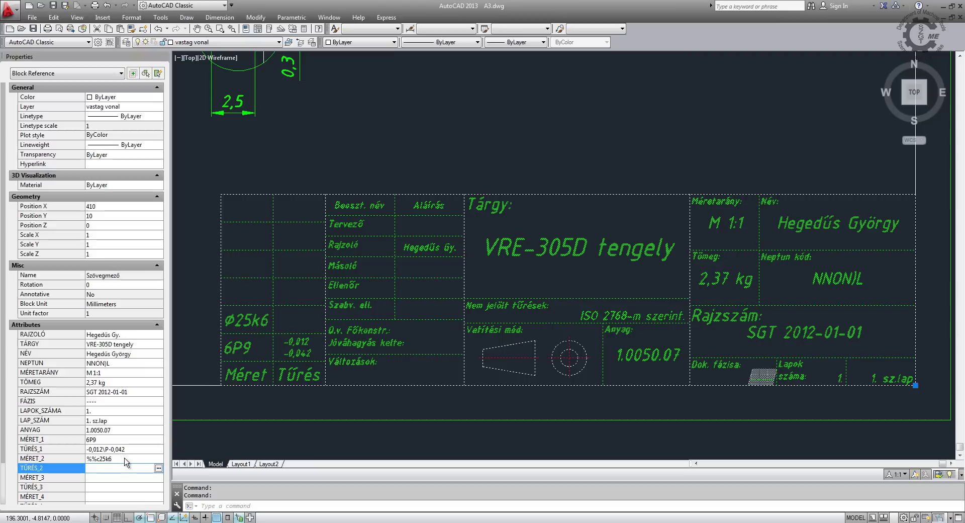
{"action": "left_click", "coordinate": [159, 468]}
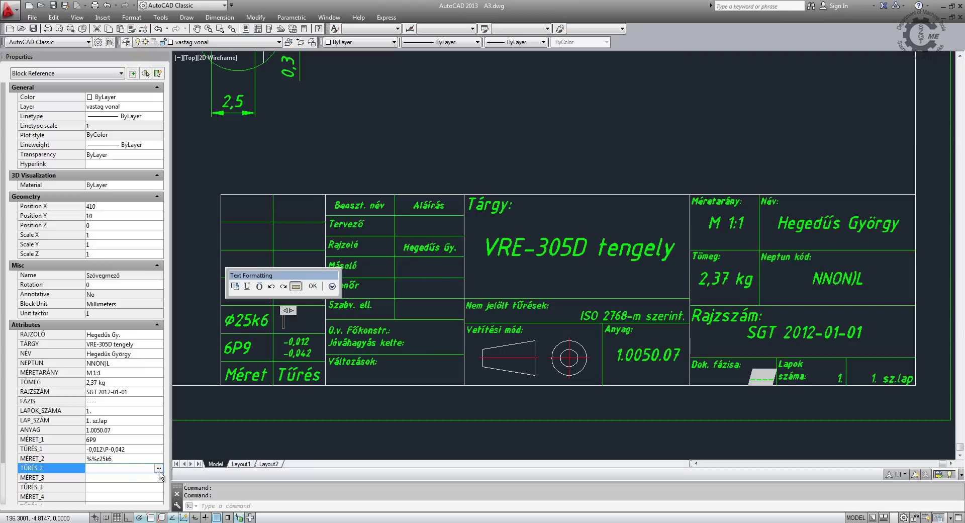
{"action": "type", "text": "0,0"}
{"action": "type", "text": "15"}
{"action": "key", "text": "Return"}
{"action": "type", "text": "+"}
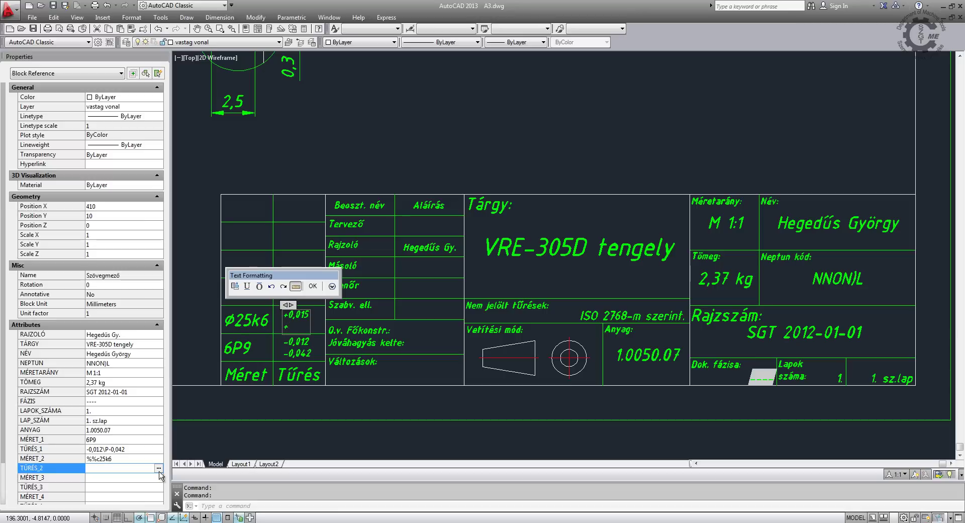
{"action": "type", "text": "0,002"}
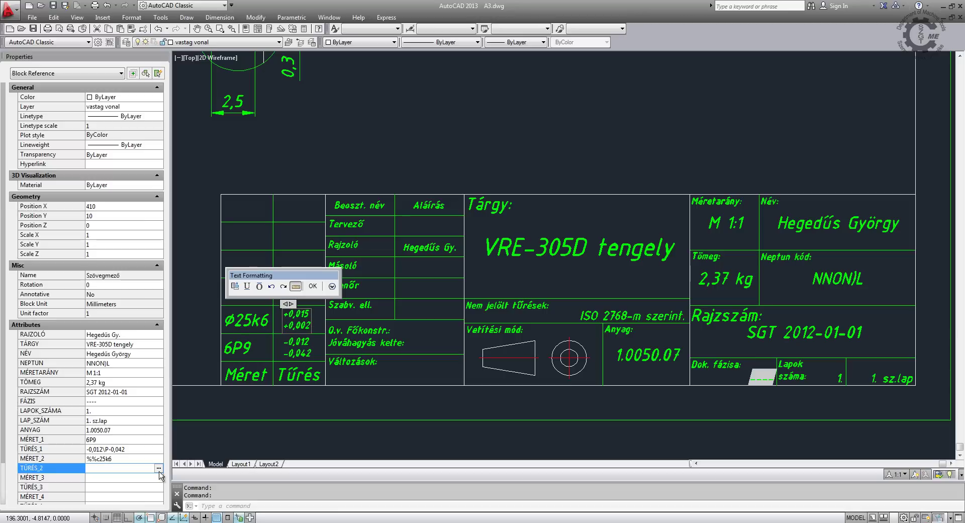
{"action": "left_click", "coordinate": [317, 291]}
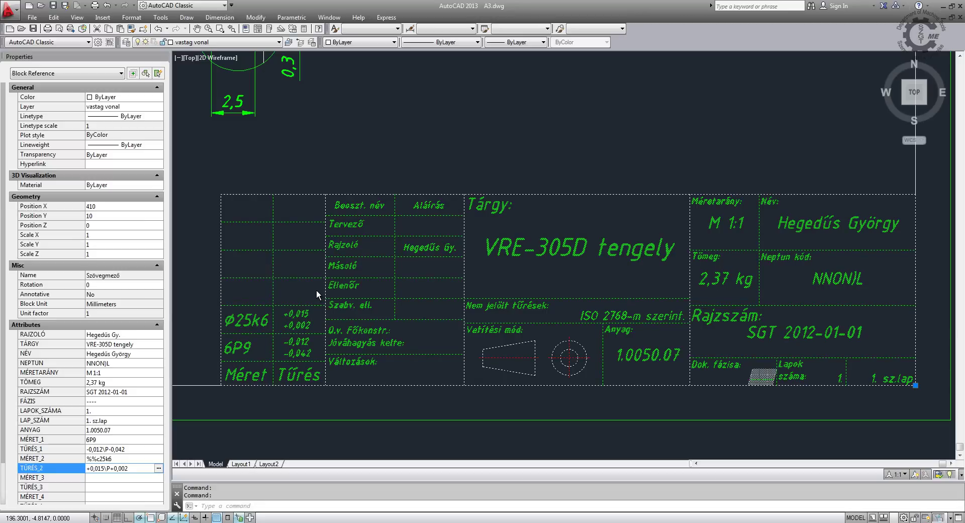
- Correct the wrong character in the title block's student code attribute
{"action": "left_click", "coordinate": [164, 57]}
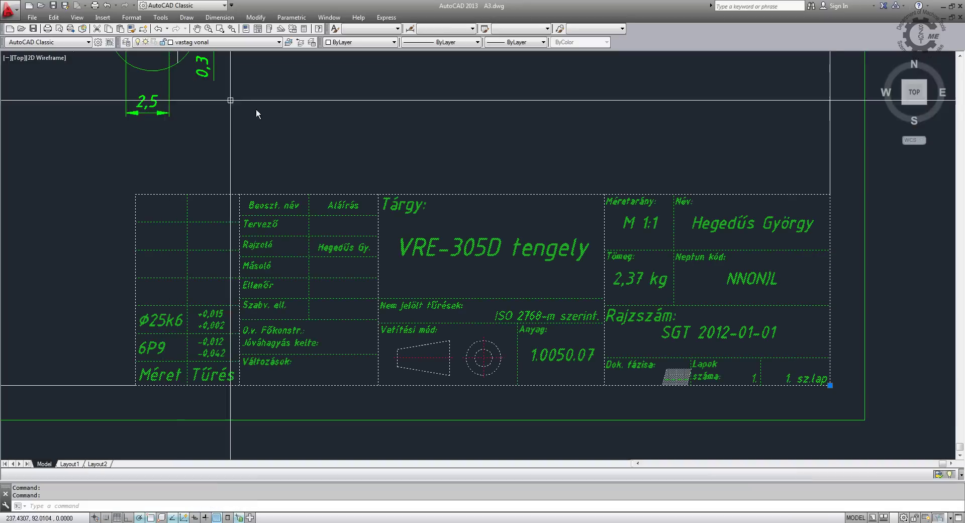
{"action": "key", "text": "Escape"}
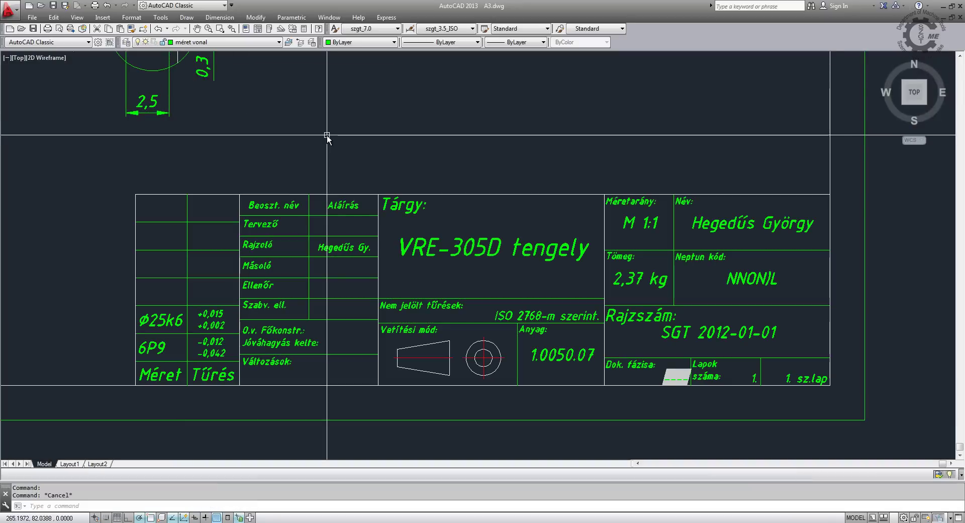
{"action": "double_click", "coordinate": [774, 279]}
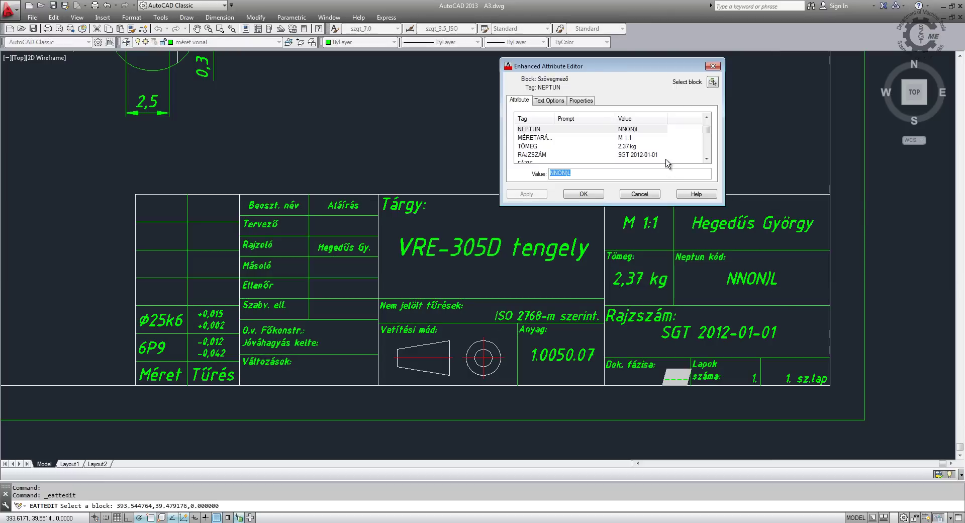
{"action": "left_click", "coordinate": [569, 173]}
{"action": "key", "text": "BackSpace"}
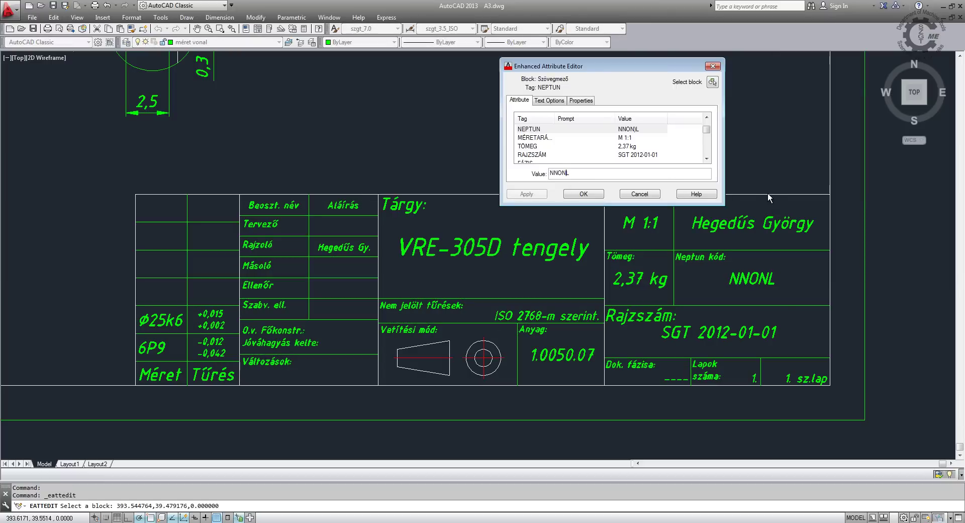
{"action": "type", "text": "9"}
{"action": "left_click", "coordinate": [587, 194]}
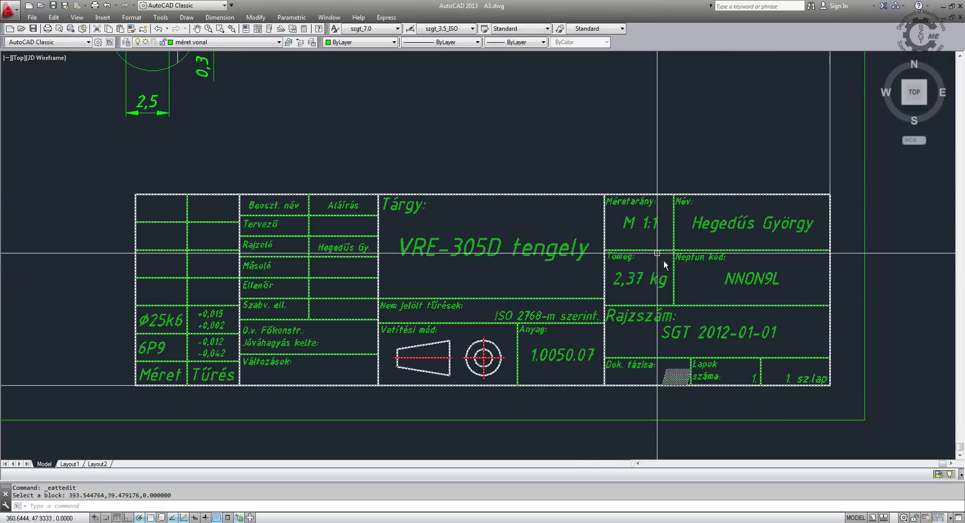
- Bring the whole framed shaft drawing into view
{"action": "scroll", "coordinate": [801, 400], "scroll_direction": "down", "scroll_amount": 4}
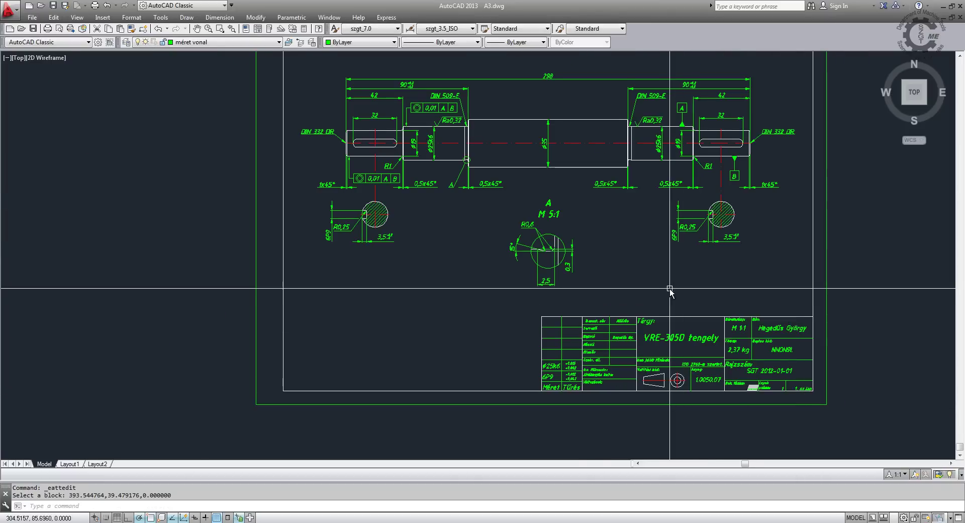
{"action": "middle_click_drag", "start_coordinate": [668, 291], "coordinate": [596, 338]}
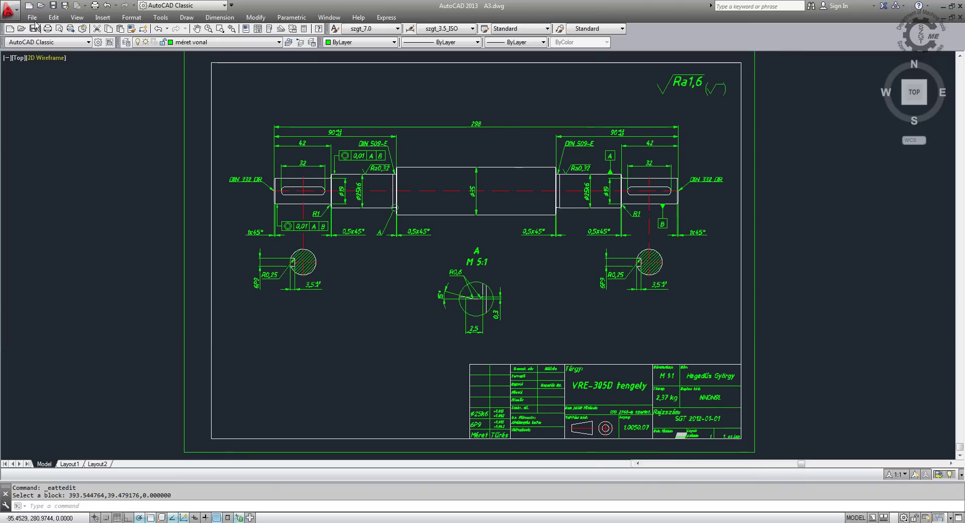
{"action": "left_click", "coordinate": [33, 17]}
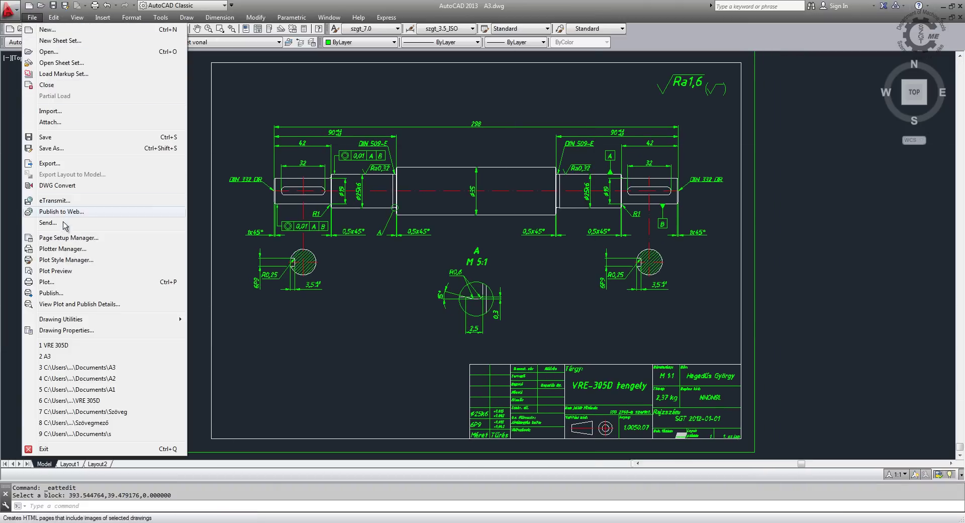
- Start a plot to the pdfFactory Pro printer with Window as the plot area
{"action": "left_click", "coordinate": [60, 282]}
{"action": "left_click", "coordinate": [427, 190]}
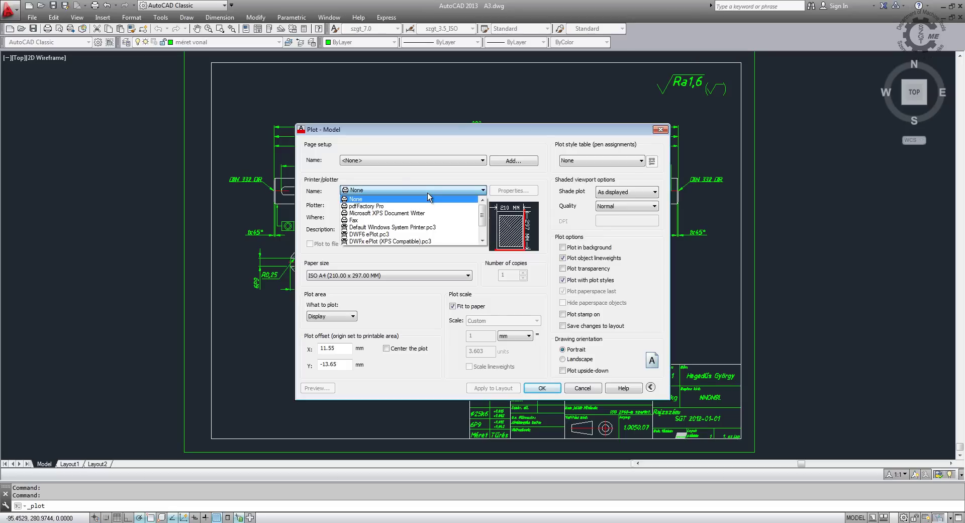
{"action": "left_click", "coordinate": [427, 209]}
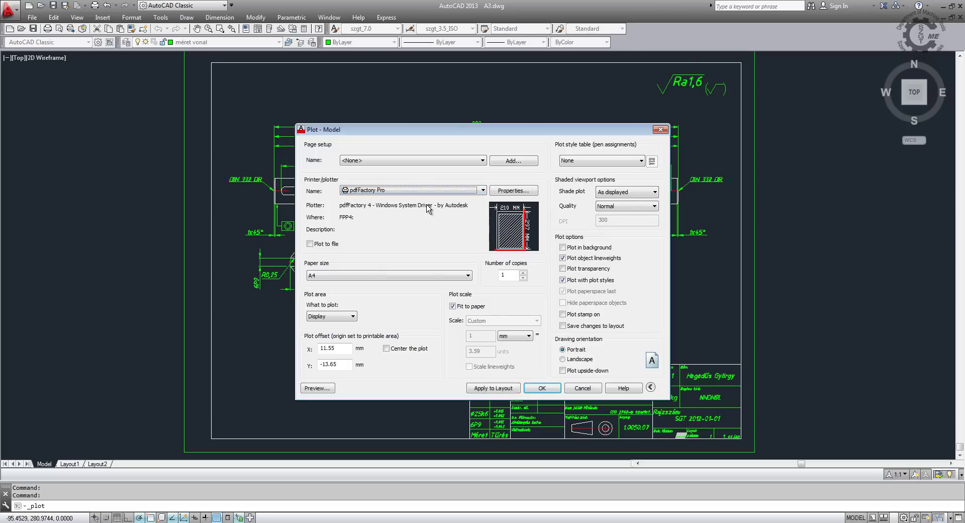
{"action": "left_click", "coordinate": [353, 317]}
{"action": "left_click", "coordinate": [341, 346]}
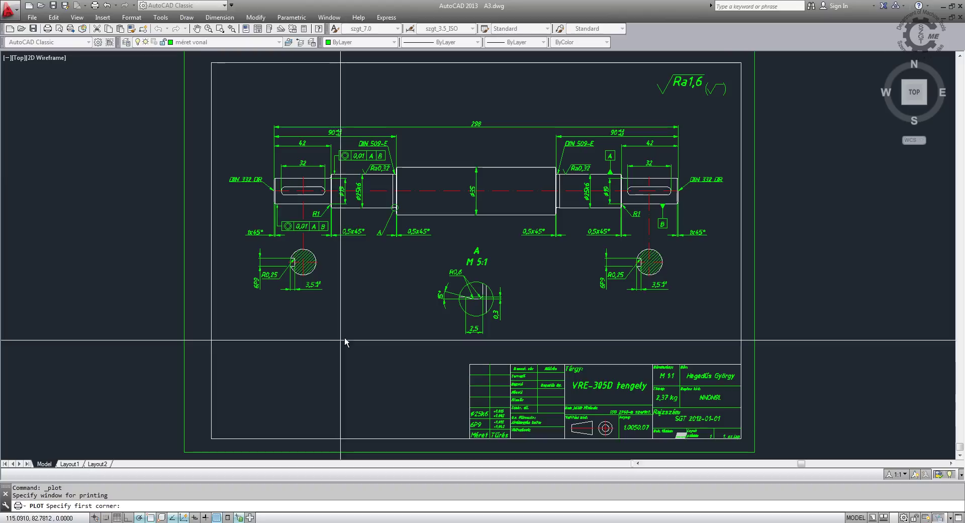
- Window the drawing border corner to corner, switch to landscape, and centre the plot
{"action": "left_click", "coordinate": [211, 63]}
{"action": "left_click", "coordinate": [742, 439]}
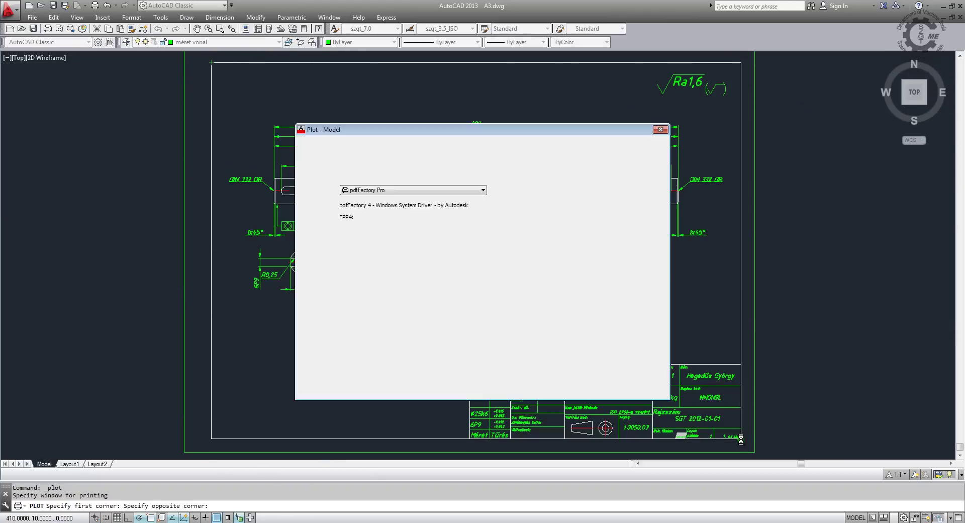
{"action": "left_click", "coordinate": [563, 359]}
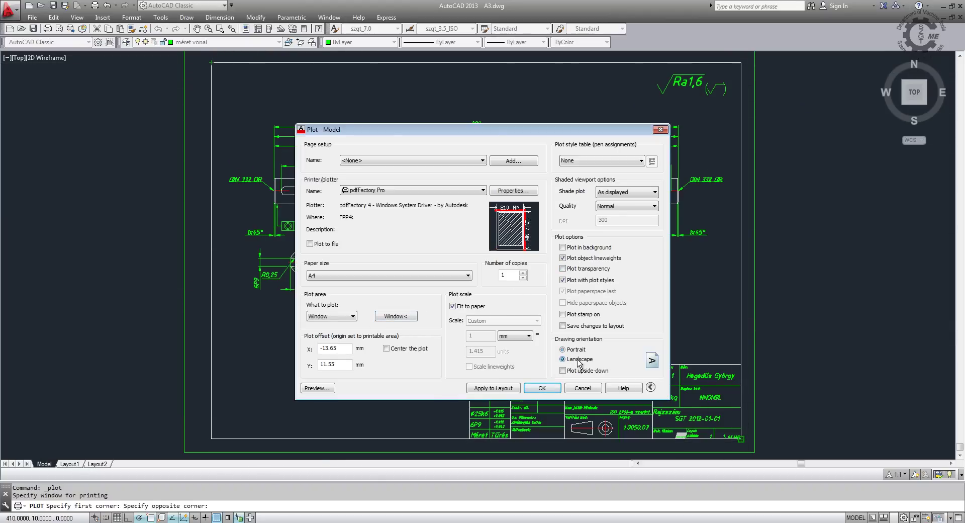
{"action": "left_click", "coordinate": [422, 349]}
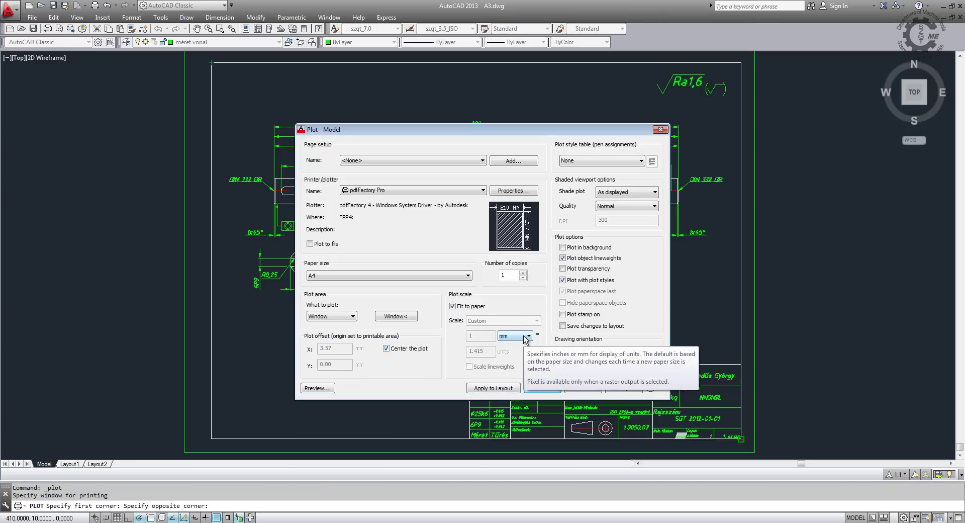
- Try an X offset of 10, preview the plot, then restore centring
{"action": "left_click", "coordinate": [386, 348]}
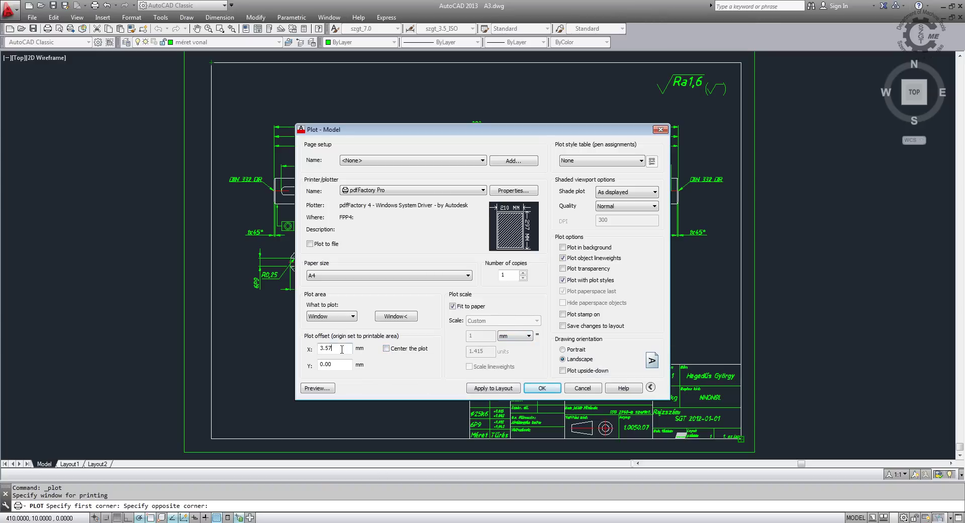
{"action": "double_click", "coordinate": [342, 349]}
{"action": "type", "text": "10"}
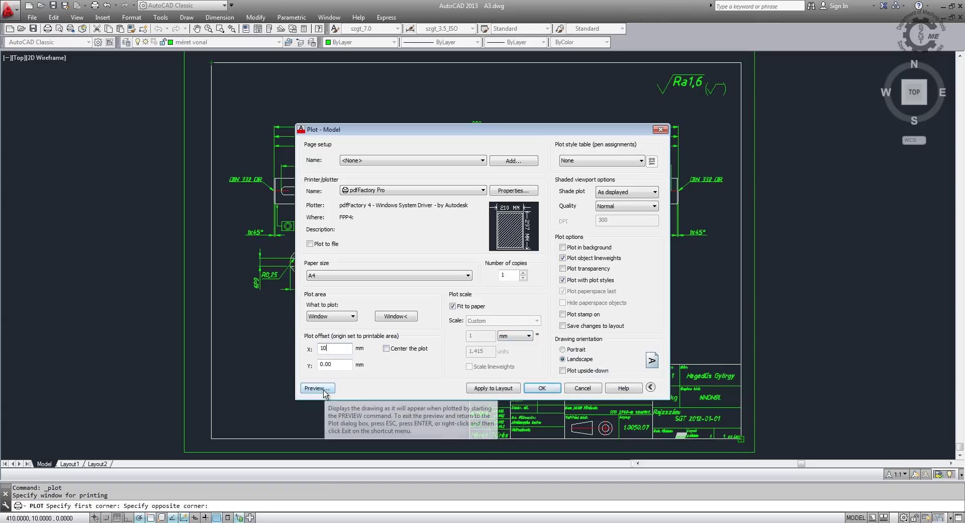
{"action": "left_click", "coordinate": [323, 389]}
{"action": "right_click", "coordinate": [422, 323]}
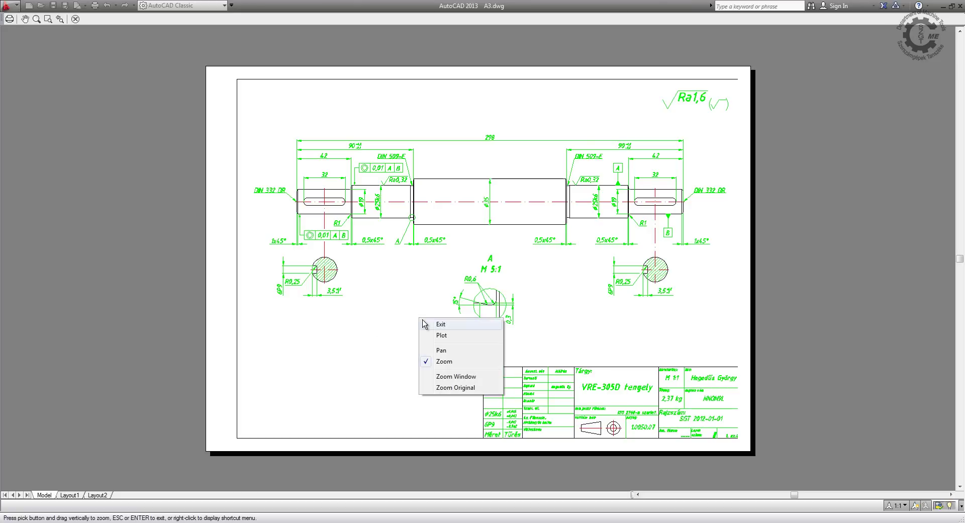
{"action": "left_click", "coordinate": [422, 323]}
{"action": "left_click", "coordinate": [386, 349]}
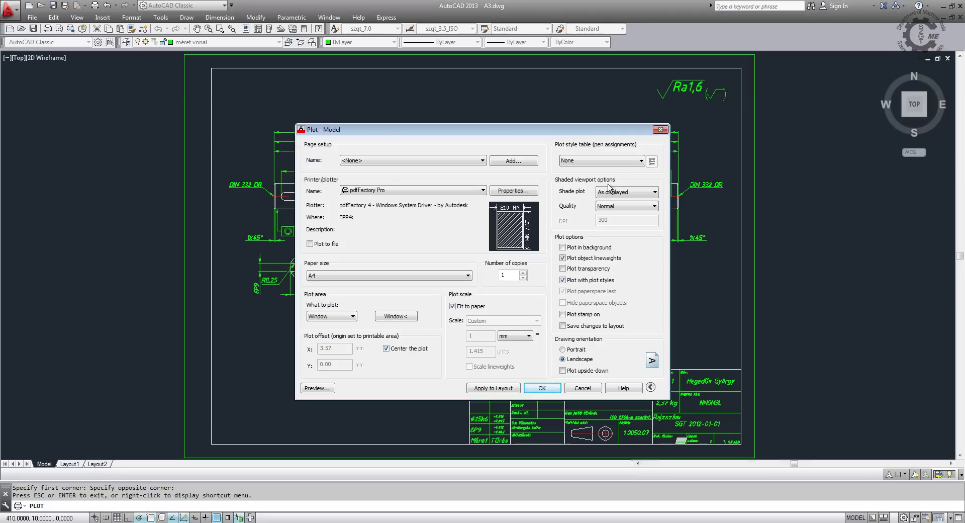
- Assign the acad.ctb plot style table to all layouts and open it for editing
{"action": "left_click", "coordinate": [641, 160]}
{"action": "left_click", "coordinate": [588, 174]}
{"action": "left_click", "coordinate": [485, 292]}
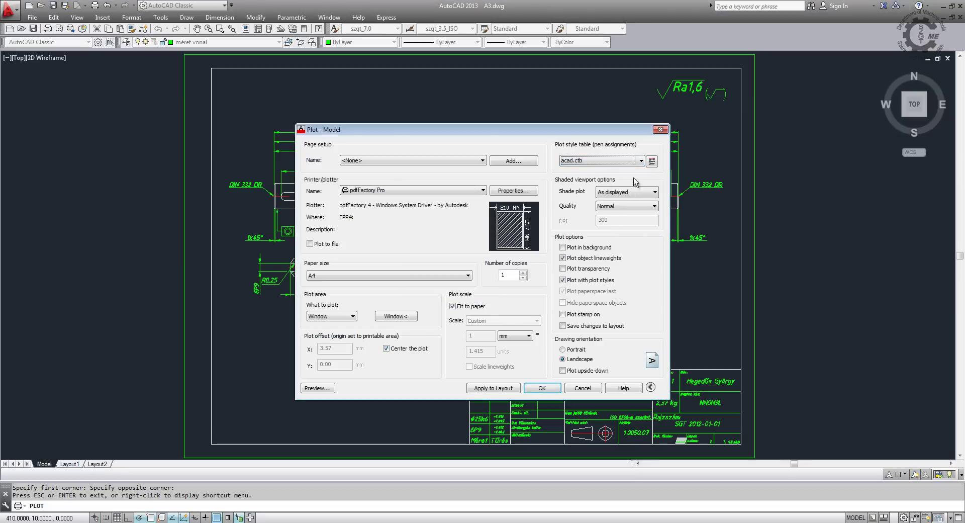
{"action": "left_click", "coordinate": [652, 161]}
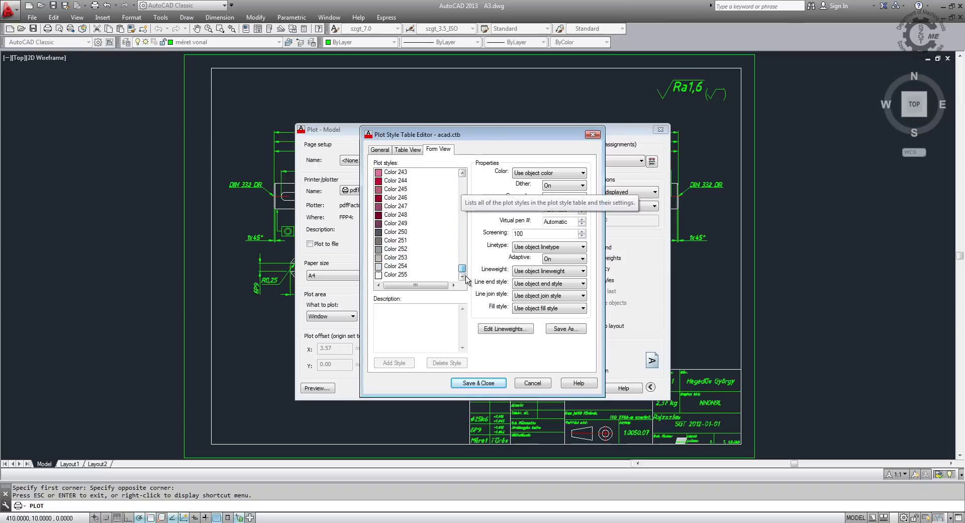
- Make every colour plot style print Black with a 0.1500 mm lineweight
{"action": "left_click", "coordinate": [427, 276], "text": "shift"}
{"action": "left_click", "coordinate": [548, 173]}
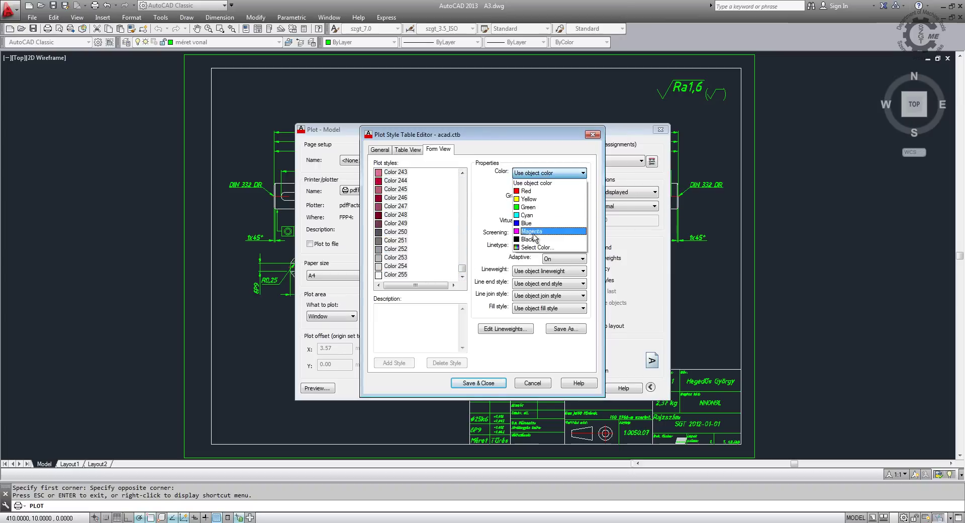
{"action": "left_click", "coordinate": [532, 239]}
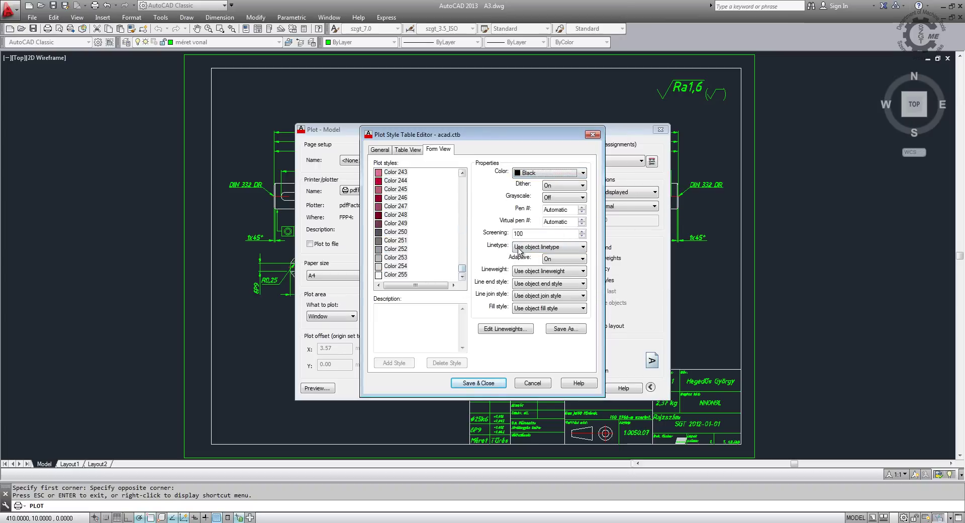
{"action": "left_click_drag", "start_coordinate": [462, 269], "coordinate": [462, 181]}
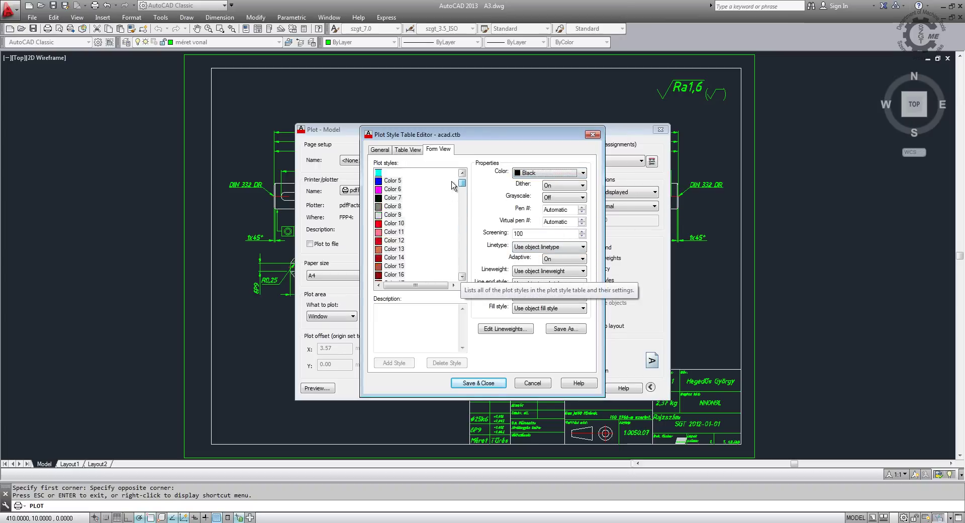
{"action": "left_click", "coordinate": [553, 246]}
{"action": "left_click", "coordinate": [553, 246]}
{"action": "left_click", "coordinate": [563, 271]}
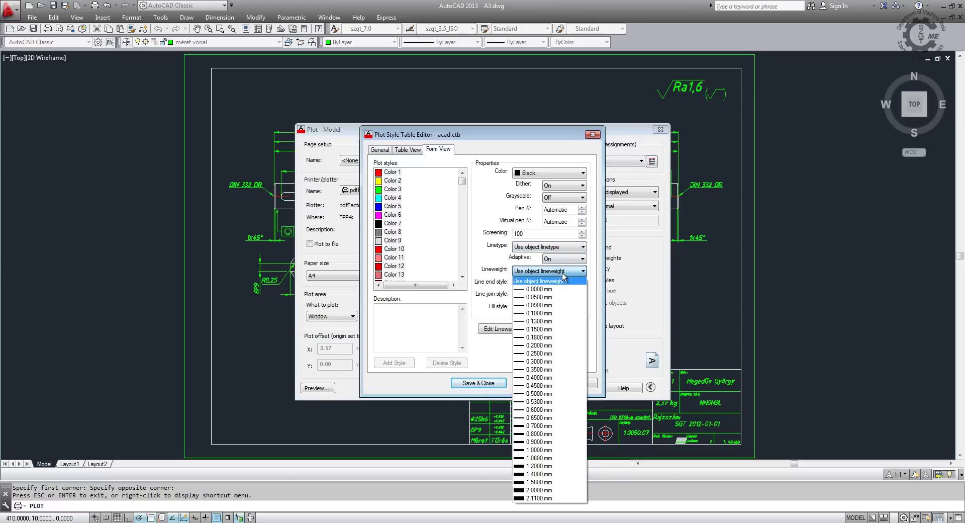
{"action": "left_click", "coordinate": [541, 329]}
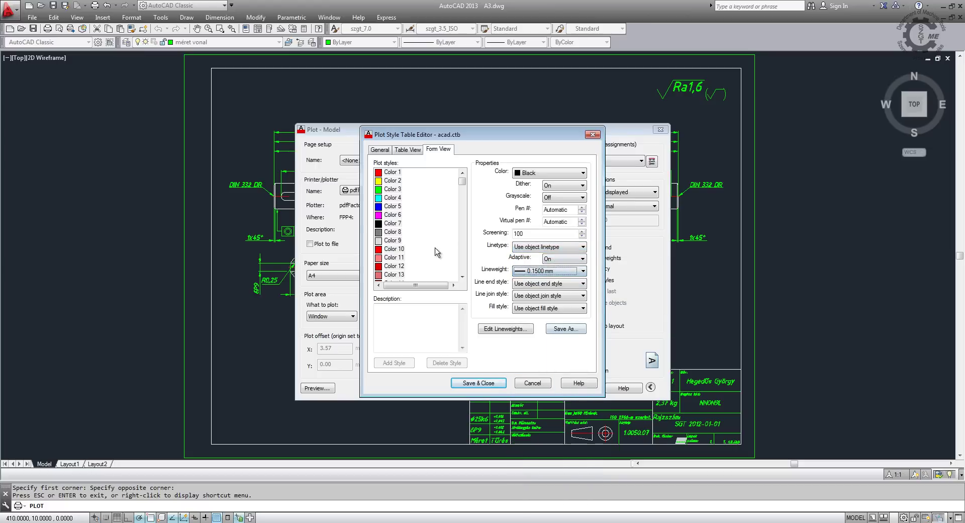
- Give Color 1 a 0.2000 mm lineweight and change another style's lineweight
{"action": "left_click", "coordinate": [423, 172]}
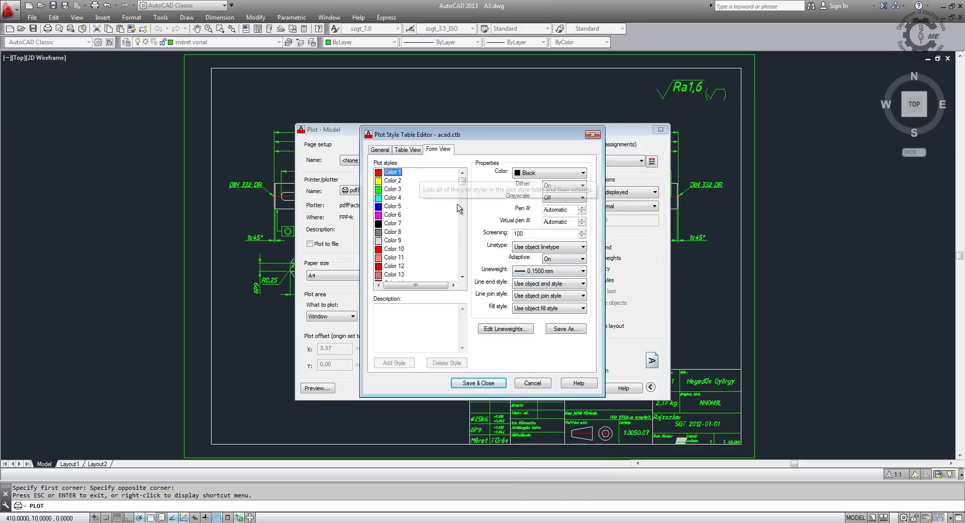
{"action": "left_click", "coordinate": [533, 274]}
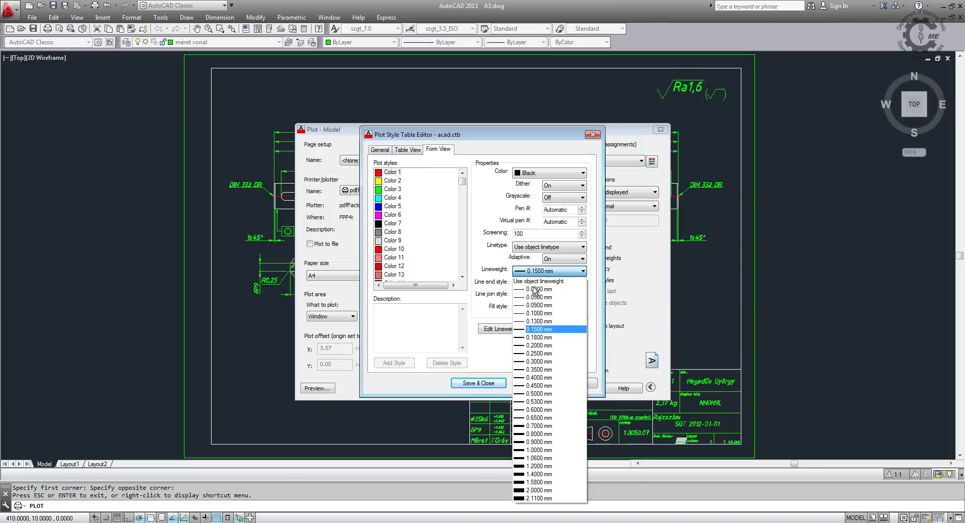
{"action": "left_click", "coordinate": [541, 350]}
{"action": "left_click", "coordinate": [409, 225]}
{"action": "left_click", "coordinate": [543, 271]}
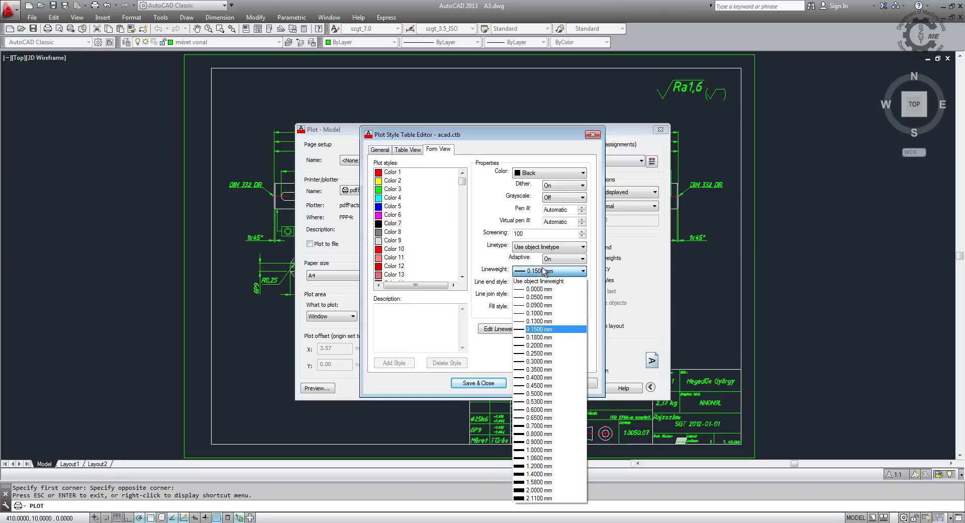
{"action": "left_click", "coordinate": [549, 369]}
- Save the plot style table and pan the black-line preview over the shaft, detail A and title block
{"action": "left_click", "coordinate": [496, 383]}
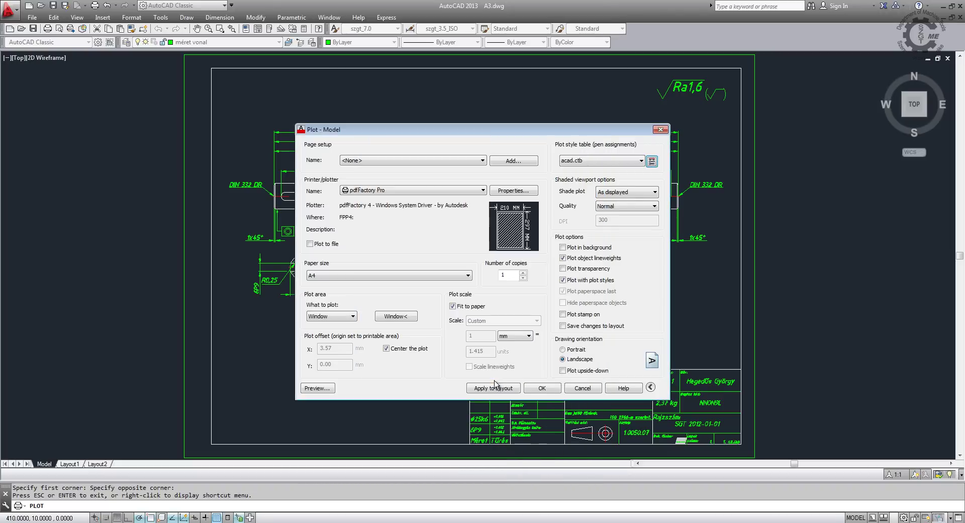
{"action": "left_click", "coordinate": [317, 388]}
{"action": "scroll", "coordinate": [322, 197], "scroll_direction": "up", "scroll_amount": 5}
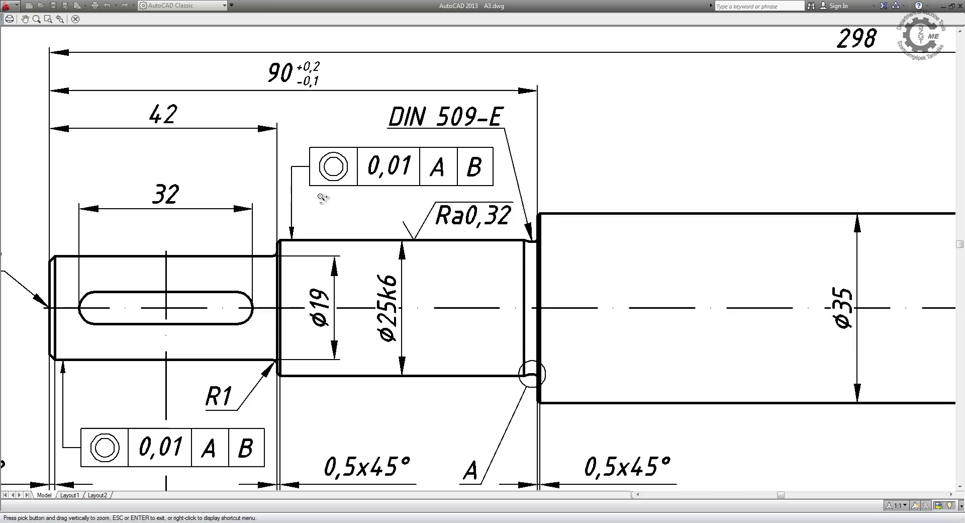
{"action": "middle_click_drag", "start_coordinate": [322, 197], "coordinate": [505, 183]}
{"action": "middle_click_drag", "start_coordinate": [495, 259], "coordinate": [498, 156]}
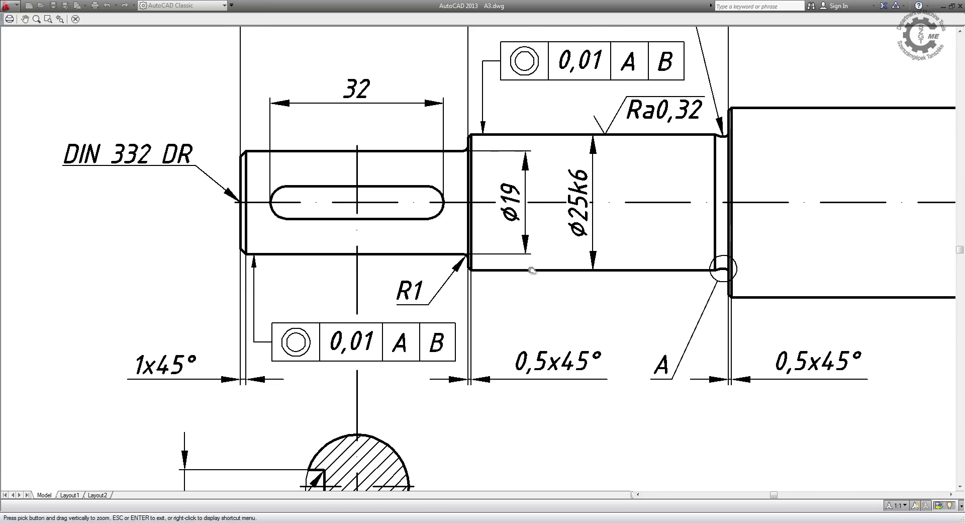
{"action": "middle_click_drag", "start_coordinate": [531, 270], "coordinate": [437, 191]}
{"action": "scroll", "coordinate": [438, 191], "scroll_direction": "down", "scroll_amount": 3}
{"action": "middle_click_drag", "start_coordinate": [602, 320], "coordinate": [533, 263]}
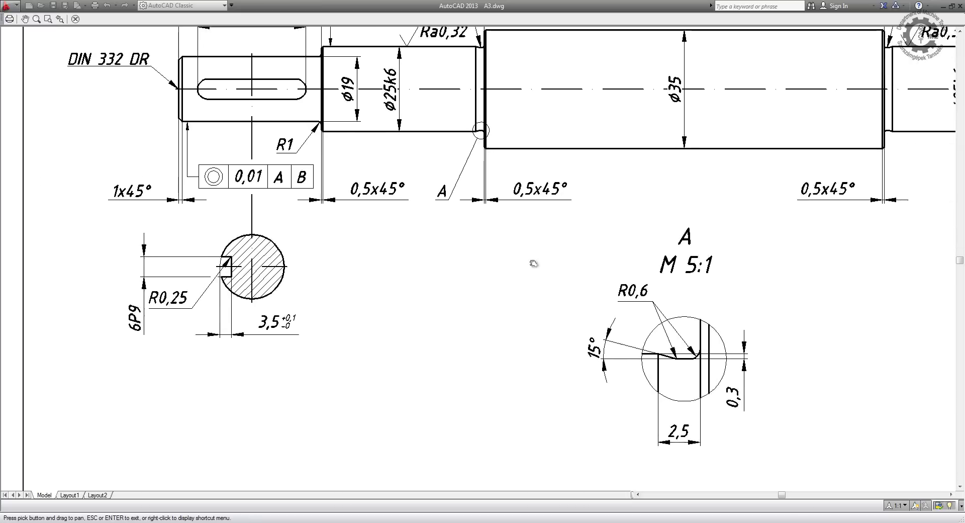
{"action": "left_click_drag", "start_coordinate": [533, 262], "coordinate": [387, 186]}
{"action": "mouse_move", "coordinate": [724, 319]}
{"action": "left_mouse_down"}
{"action": "mouse_move", "coordinate": [602, 253]}
{"action": "mouse_move", "coordinate": [470, 206]}
{"action": "mouse_move", "coordinate": [393, 105]}
{"action": "mouse_move", "coordinate": [401, 175]}
{"action": "left_mouse_up"}
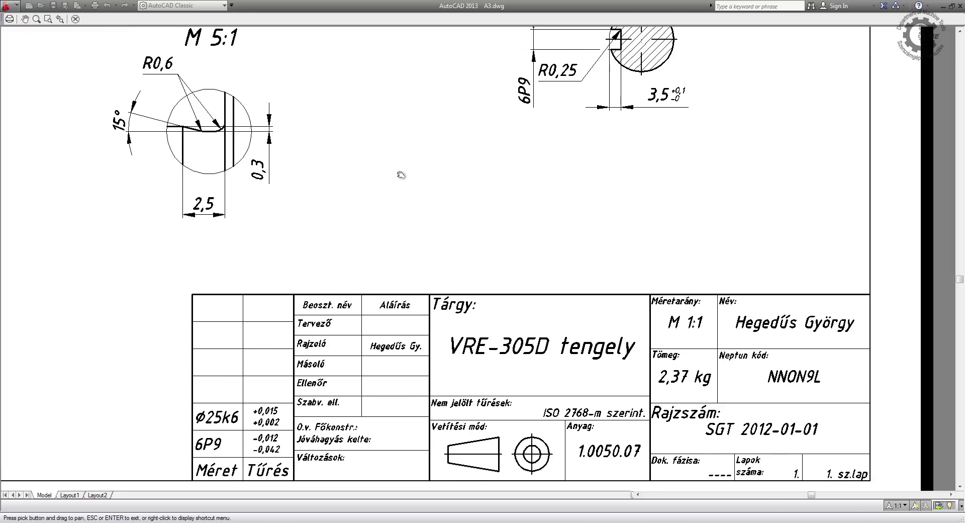
{"action": "mouse_move", "coordinate": [400, 174]}
{"action": "left_mouse_down"}
{"action": "mouse_move", "coordinate": [578, 305]}
{"action": "mouse_move", "coordinate": [590, 349]}
{"action": "left_mouse_up"}
{"action": "right_click", "coordinate": [559, 319]}
- Back in the drawing, stretch the 0,3 dimension's end onto the groove's arc in detail A
{"action": "left_click", "coordinate": [579, 325]}
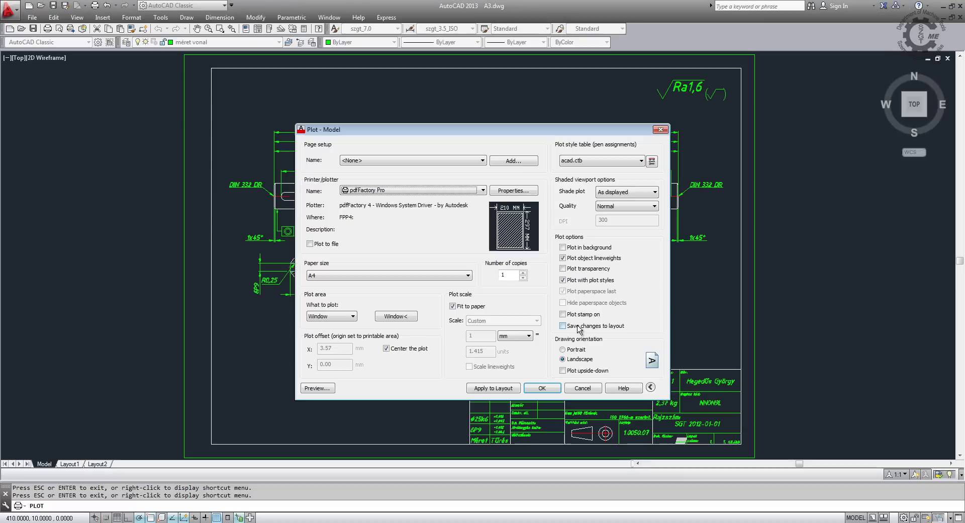
{"action": "left_click", "coordinate": [564, 390]}
{"action": "scroll", "coordinate": [479, 245], "scroll_direction": "up", "scroll_amount": 8}
{"action": "scroll", "coordinate": [480, 246], "scroll_direction": "up", "scroll_amount": 4}
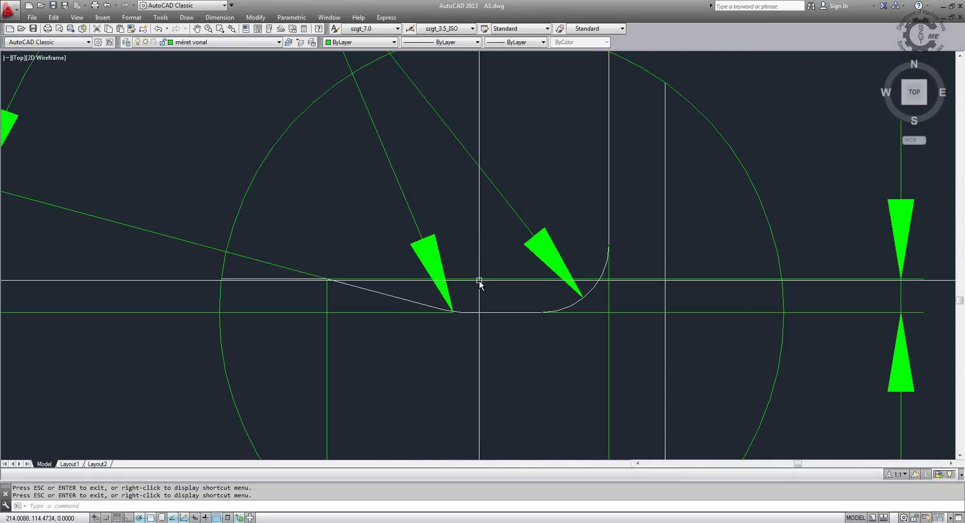
{"action": "left_click", "coordinate": [492, 278]}
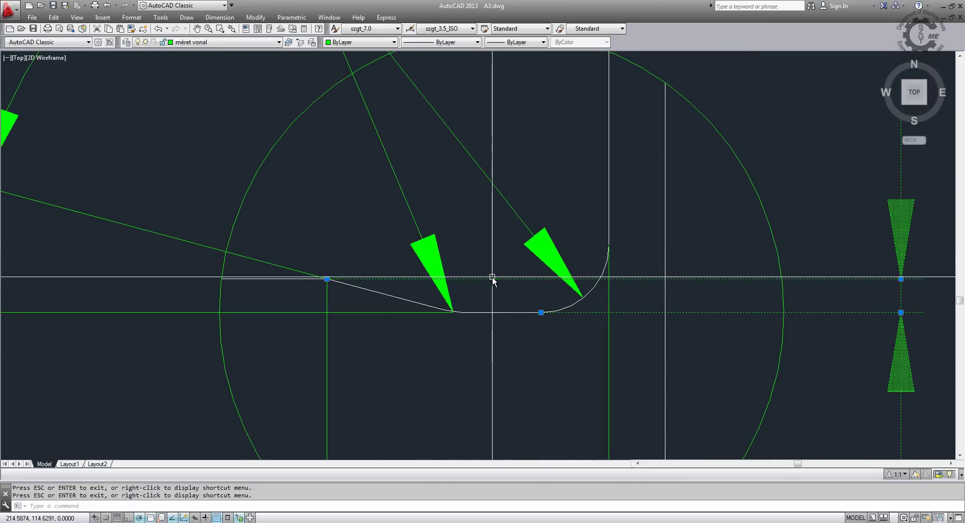
{"action": "left_click", "coordinate": [327, 278]}
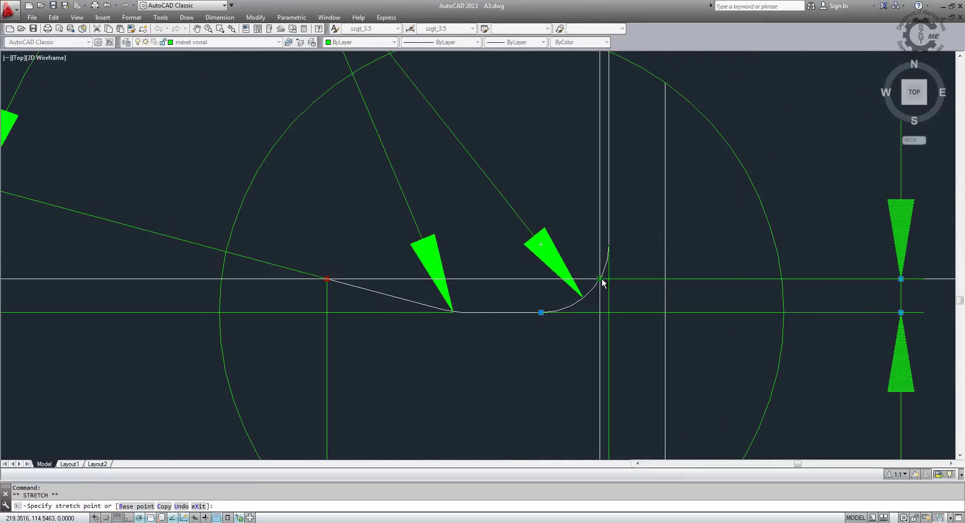
{"action": "left_click", "coordinate": [601, 278]}
- Draw a line along the groove's edge in detail A
{"action": "key", "text": "Escape"}
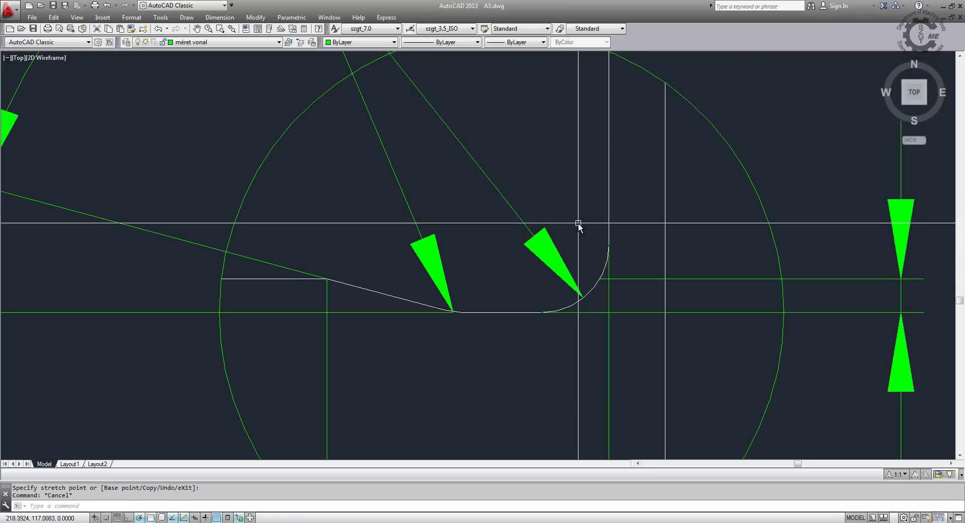
{"action": "type", "text": "l"}
{"action": "key", "text": "Return"}
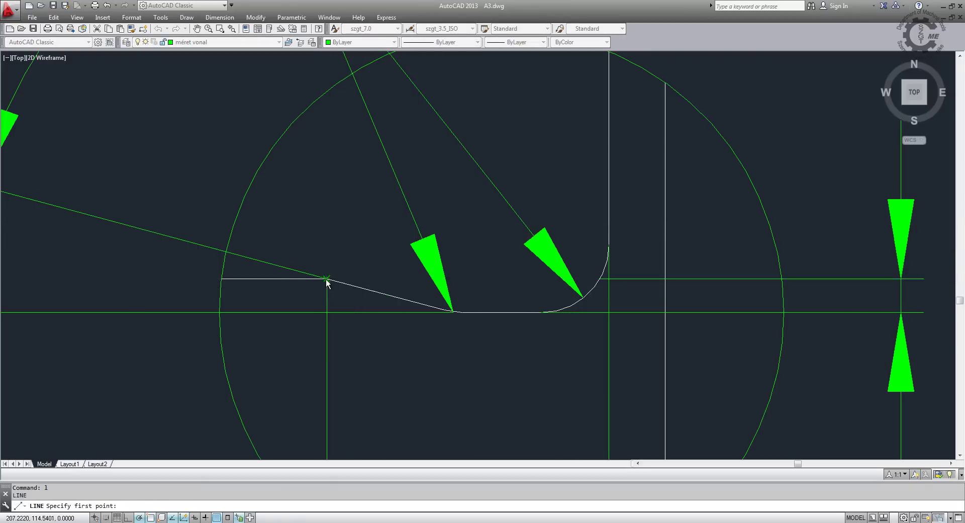
{"action": "left_click", "coordinate": [412, 280]}
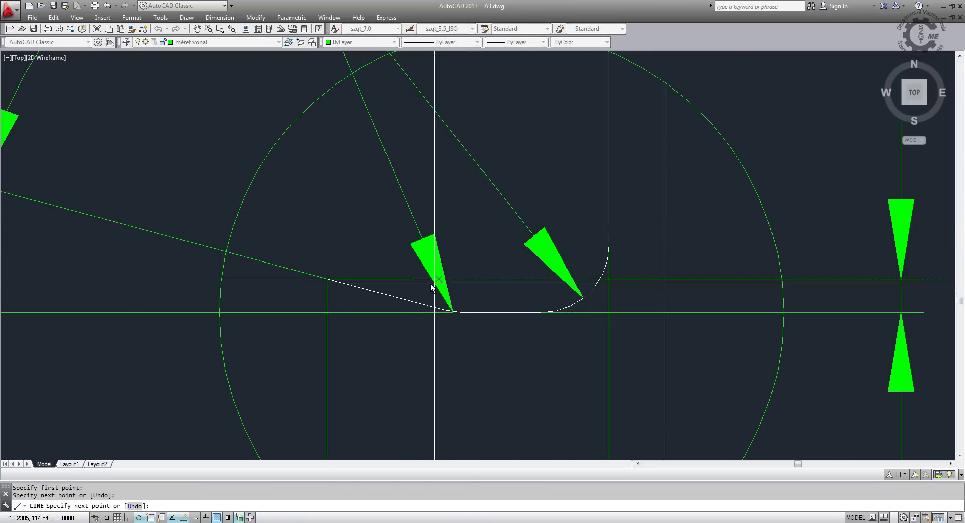
{"action": "key", "text": "Escape"}
{"action": "key", "text": "Return"}
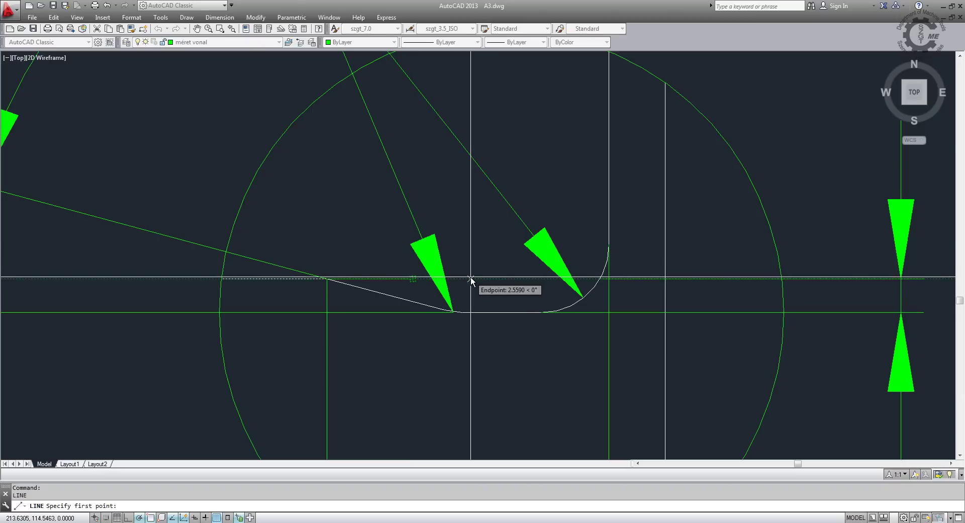
{"action": "left_click", "coordinate": [471, 278]}
{"action": "left_click", "coordinate": [547, 278]}
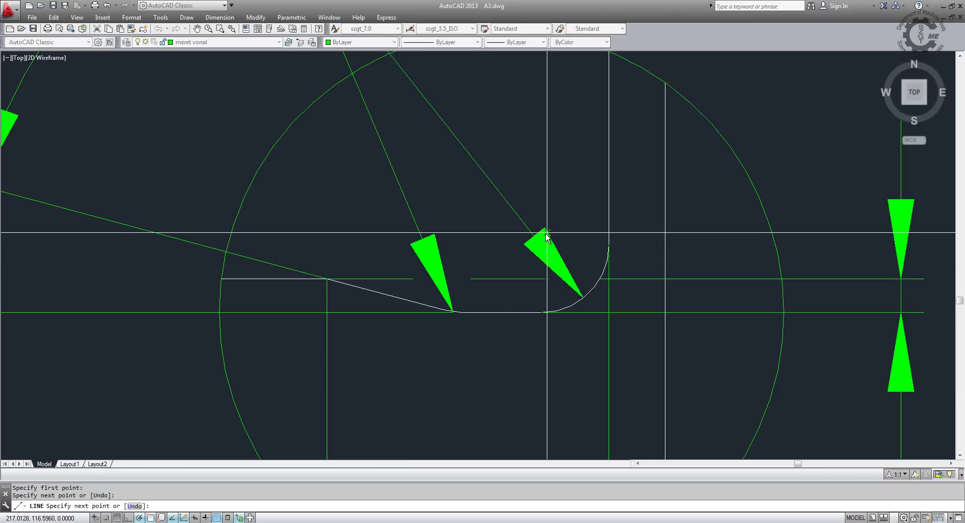
{"action": "key", "text": "Escape"}
- Zoom out and reopen the plot settings with Ctrl+P
{"action": "scroll", "coordinate": [534, 224], "scroll_direction": "down", "scroll_amount": 3}
{"action": "scroll", "coordinate": [477, 201], "scroll_direction": "down", "scroll_amount": 1}
{"action": "scroll", "coordinate": [394, 244], "scroll_direction": "down", "scroll_amount": 5}
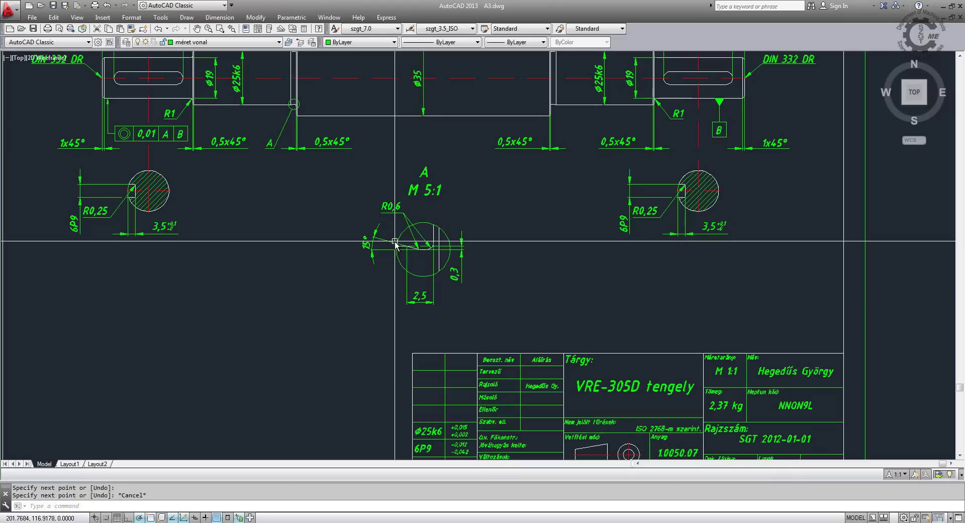
{"action": "key", "text": "ctrl+p"}
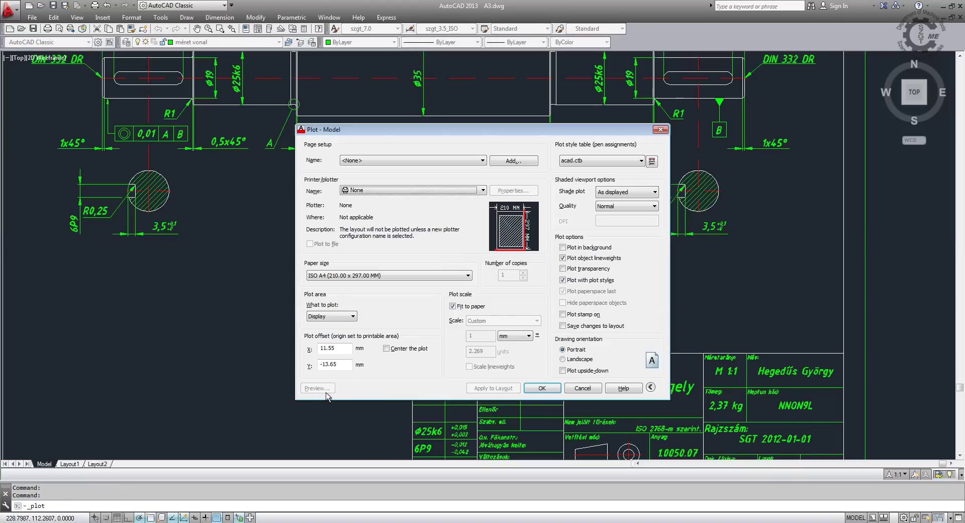
- Load the <Previous plot> page setup and preview the plot
{"action": "left_click", "coordinate": [389, 160]}
{"action": "left_click", "coordinate": [390, 177]}
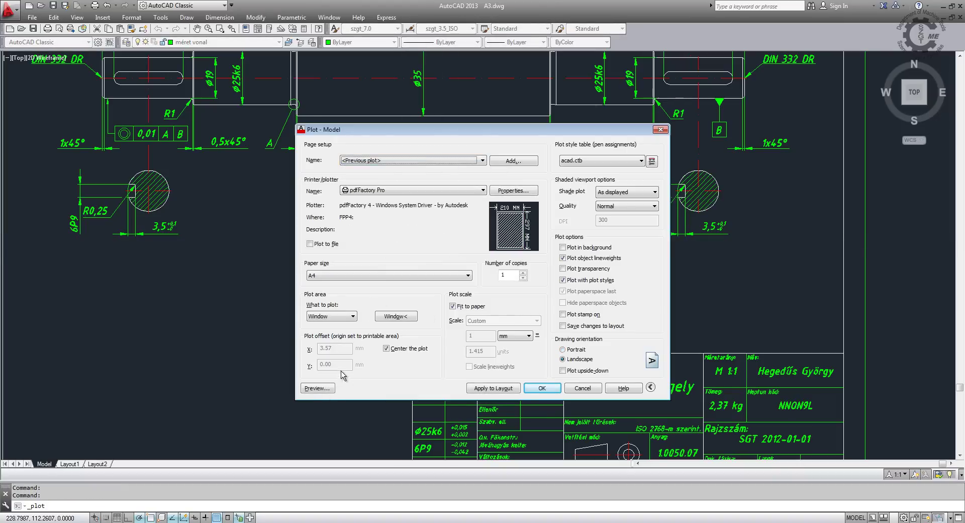
{"action": "left_click", "coordinate": [317, 387]}
- Inspect the corrected detail A in the preview, then exit and close the Plot dialog
{"action": "scroll", "coordinate": [483, 302], "scroll_direction": "up", "scroll_amount": 5}
{"action": "middle_click_drag", "start_coordinate": [466, 331], "coordinate": [554, 277]}
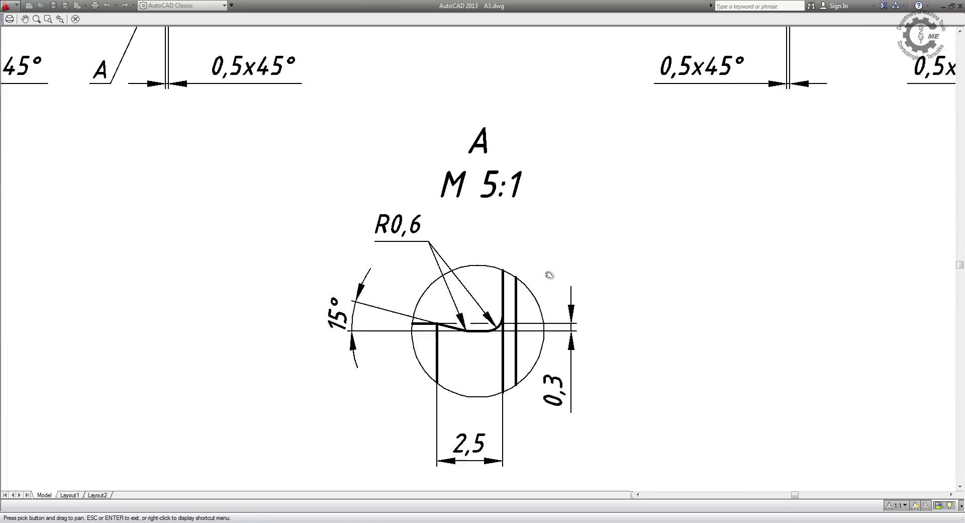
{"action": "scroll", "coordinate": [554, 276], "scroll_direction": "down", "scroll_amount": 2}
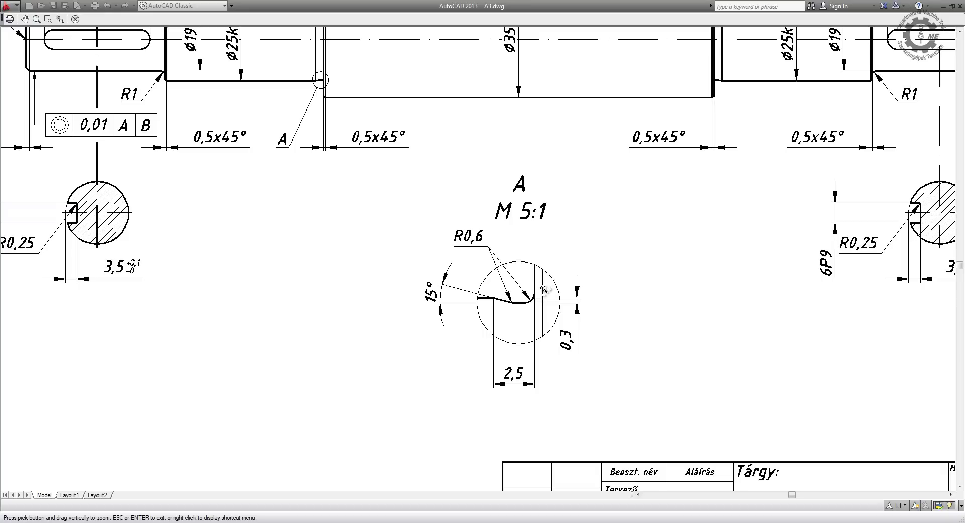
{"action": "scroll", "coordinate": [544, 291], "scroll_direction": "down", "scroll_amount": 2}
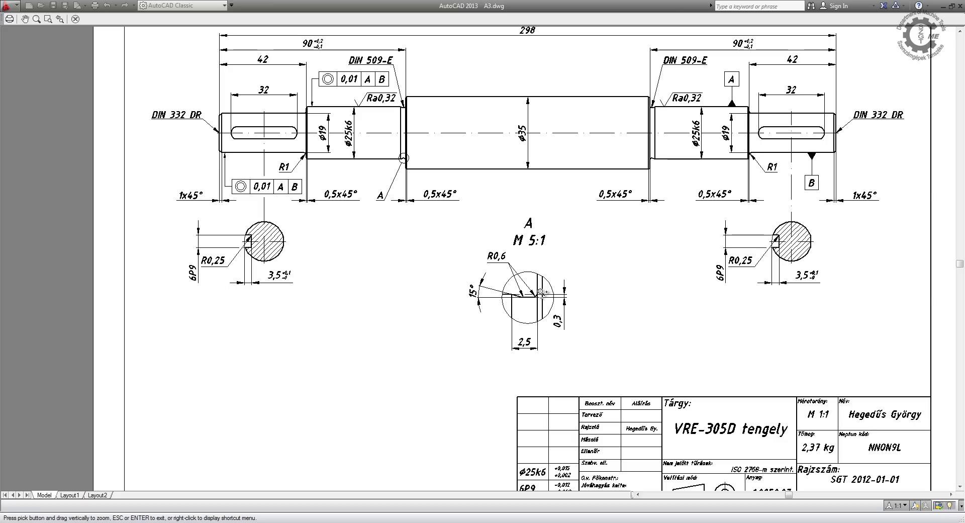
{"action": "mouse_move", "coordinate": [558, 240]}
{"action": "middle_mouse_down"}
{"action": "mouse_move", "coordinate": [495, 331]}
{"action": "mouse_move", "coordinate": [548, 222]}
{"action": "middle_mouse_up"}
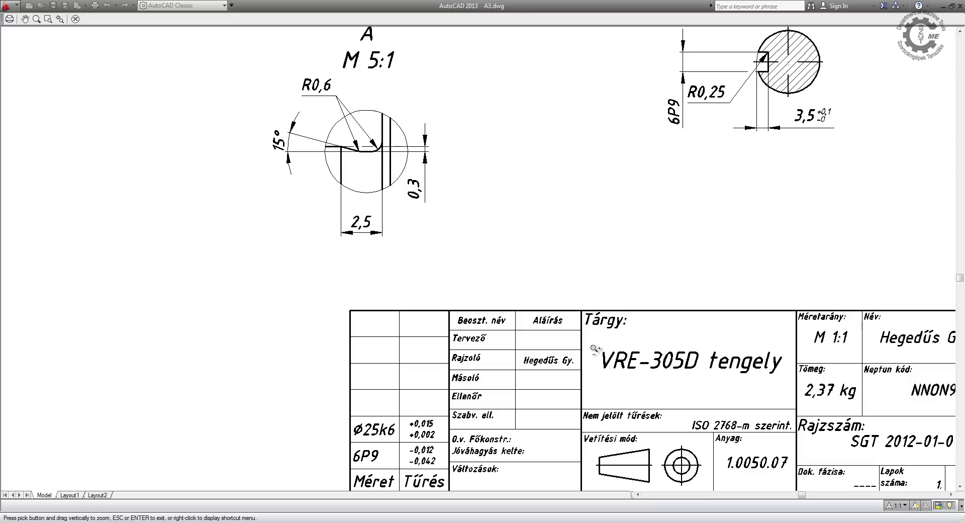
{"action": "left_click_drag", "start_coordinate": [668, 362], "coordinate": [550, 283]}
{"action": "right_click", "coordinate": [550, 283]}
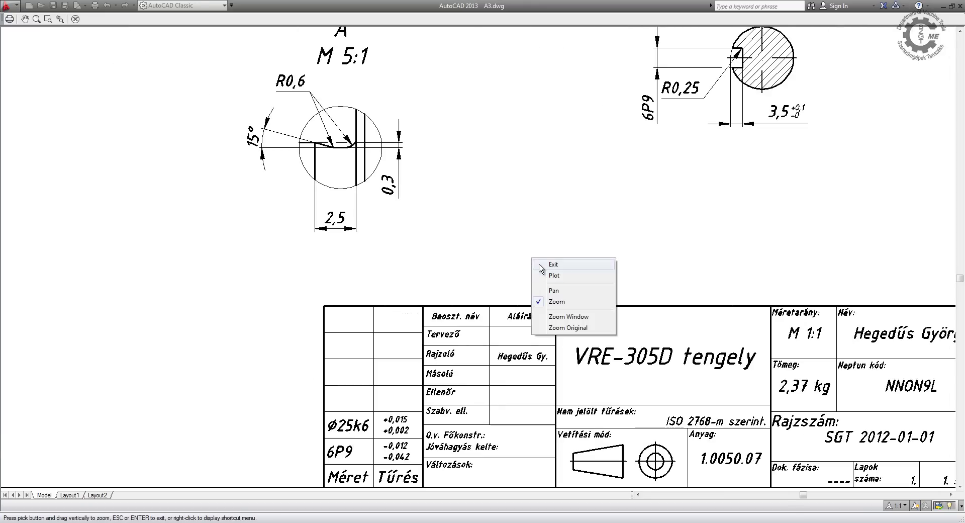
{"action": "left_click", "coordinate": [543, 262]}
{"action": "left_click", "coordinate": [580, 389]}
- Zoom to extents and set the linetype scale to 0.5 with LTSCALE
{"action": "type", "text": "z"}
{"action": "key", "text": "Return"}
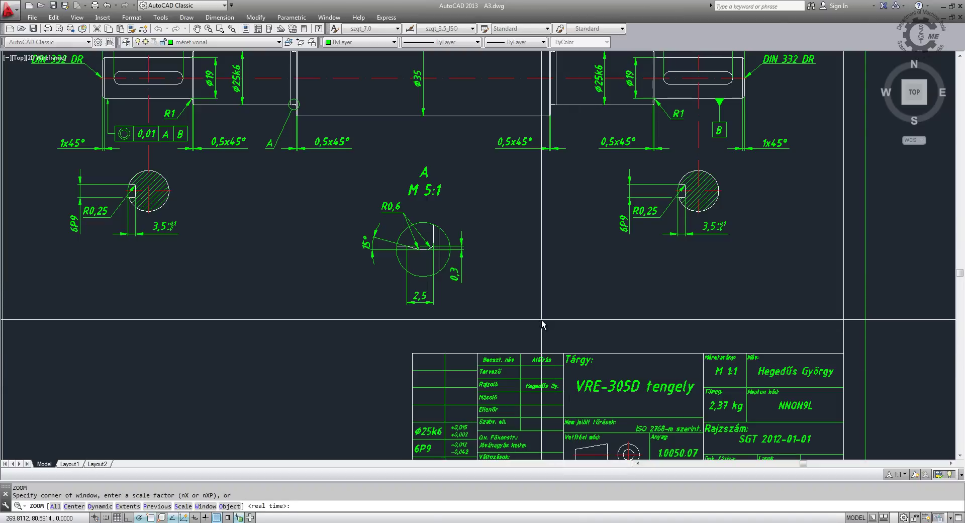
{"action": "type", "text": "e"}
{"action": "key", "text": "Return"}
{"action": "type", "text": "s"}
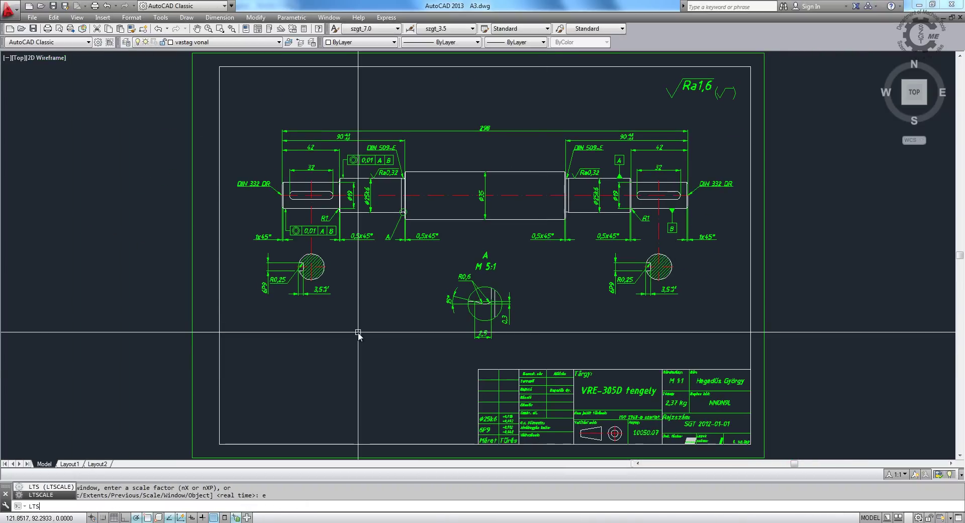
{"action": "type", "text": "cal"}
{"action": "key", "text": "Return"}
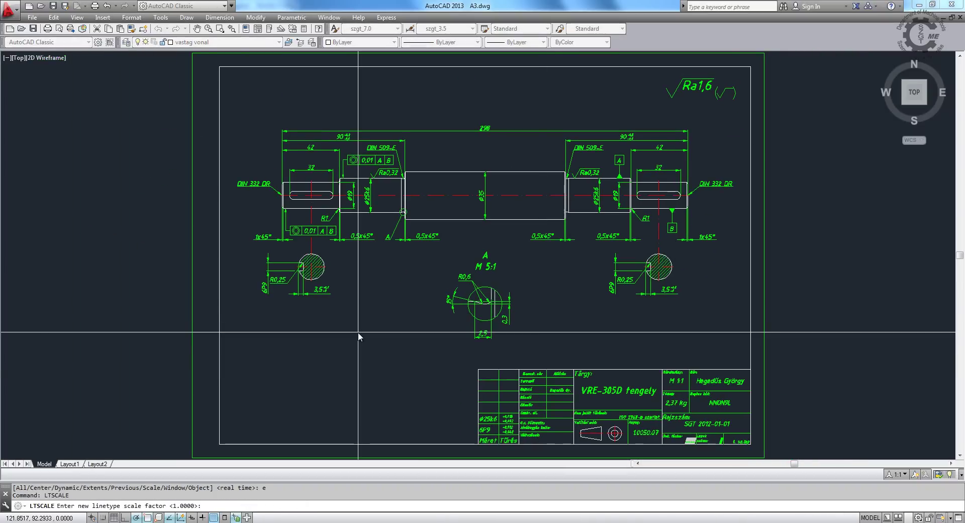
{"action": "type", "text": ".5"}
{"action": "key", "text": "Return"}
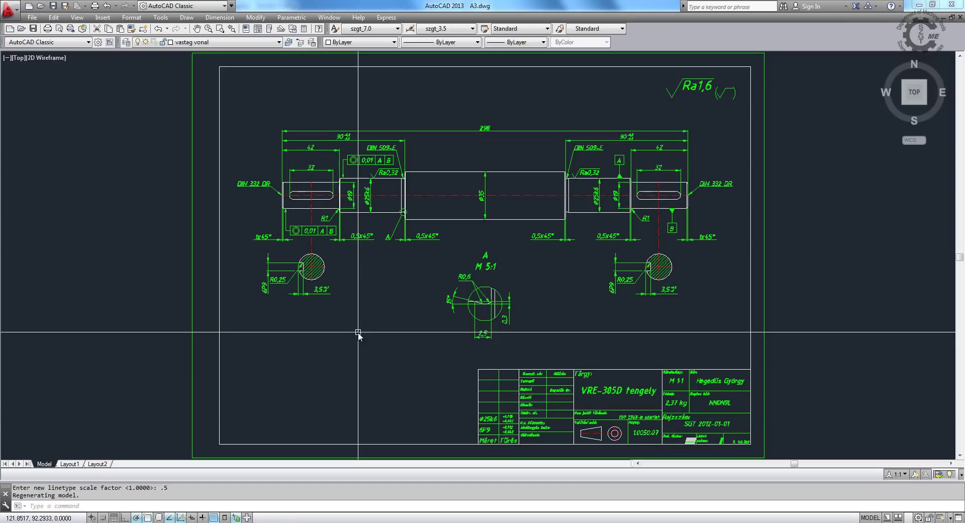
- Preview the plot using <Previous plot> to check the title block, then close the dialog
{"action": "key", "text": "ctrl+p"}
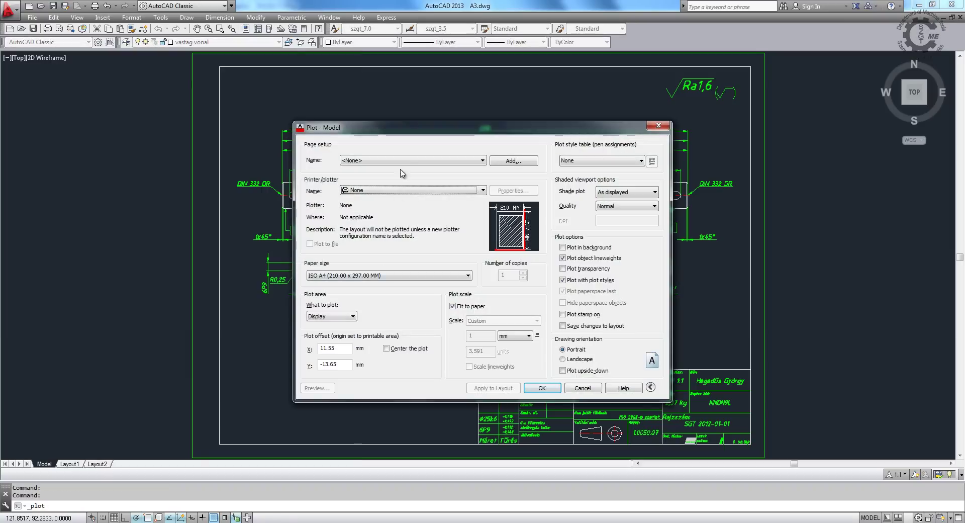
{"action": "left_click", "coordinate": [402, 160]}
{"action": "left_click", "coordinate": [399, 180]}
{"action": "left_click", "coordinate": [317, 388]}
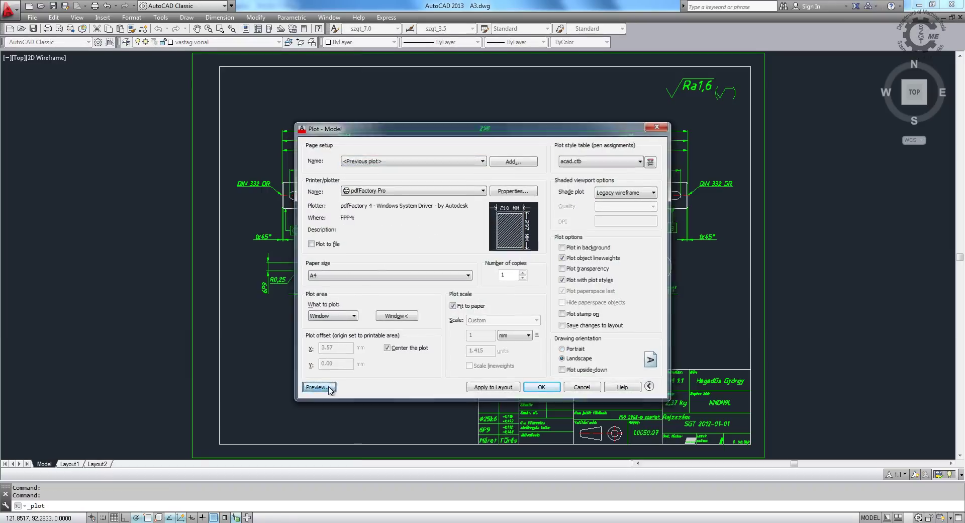
{"action": "scroll", "coordinate": [600, 445], "scroll_direction": "up", "scroll_amount": 5}
{"action": "scroll", "coordinate": [600, 445], "scroll_direction": "up", "scroll_amount": 2}
{"action": "scroll", "coordinate": [578, 361], "scroll_direction": "up", "scroll_amount": 2}
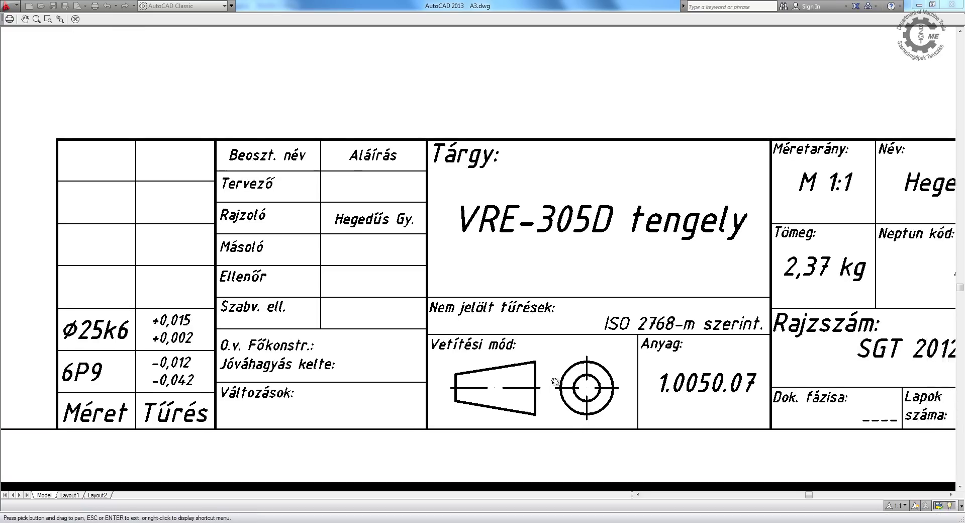
{"action": "scroll", "coordinate": [558, 312], "scroll_direction": "up", "scroll_amount": 2}
{"action": "right_click", "coordinate": [550, 285]}
{"action": "left_click", "coordinate": [564, 290]}
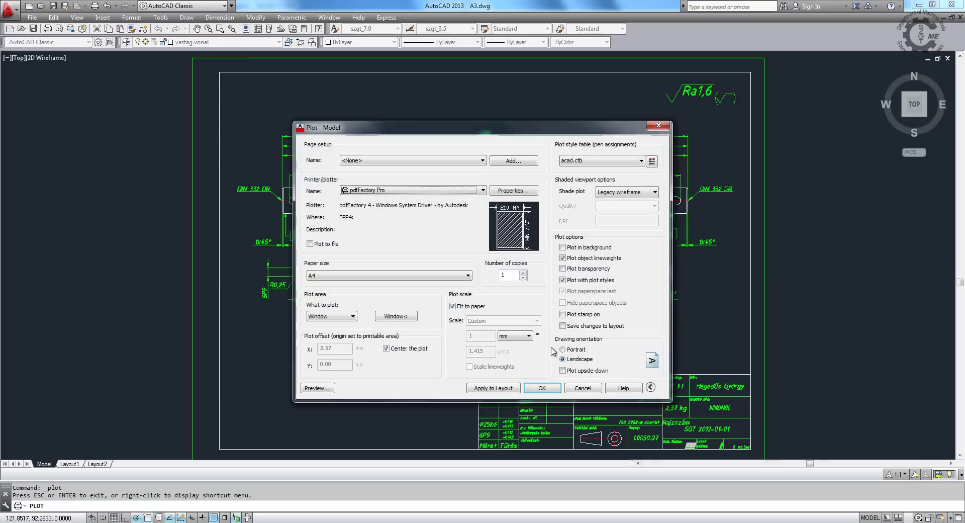
{"action": "left_click", "coordinate": [582, 391]}
- Use Save As and begin typing the new file name (author's name plus FAG VRE305)
{"action": "left_click", "coordinate": [9, 9]}
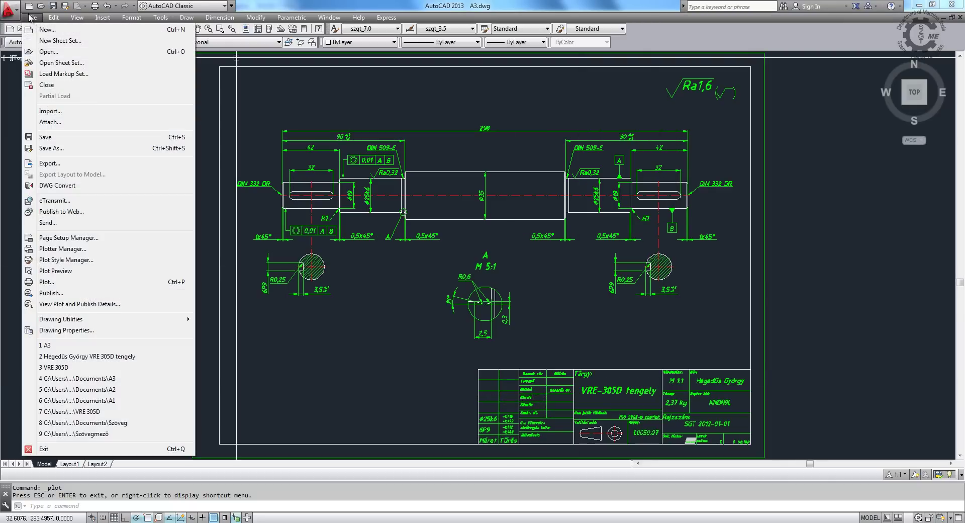
{"action": "left_click", "coordinate": [75, 149]}
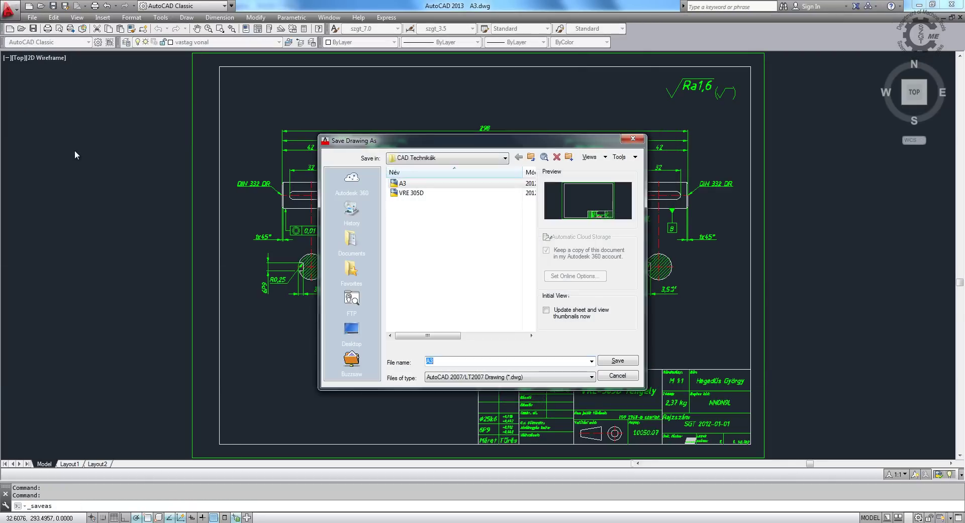
{"action": "type", "text": "űs György FAG VRE305D tengely"}
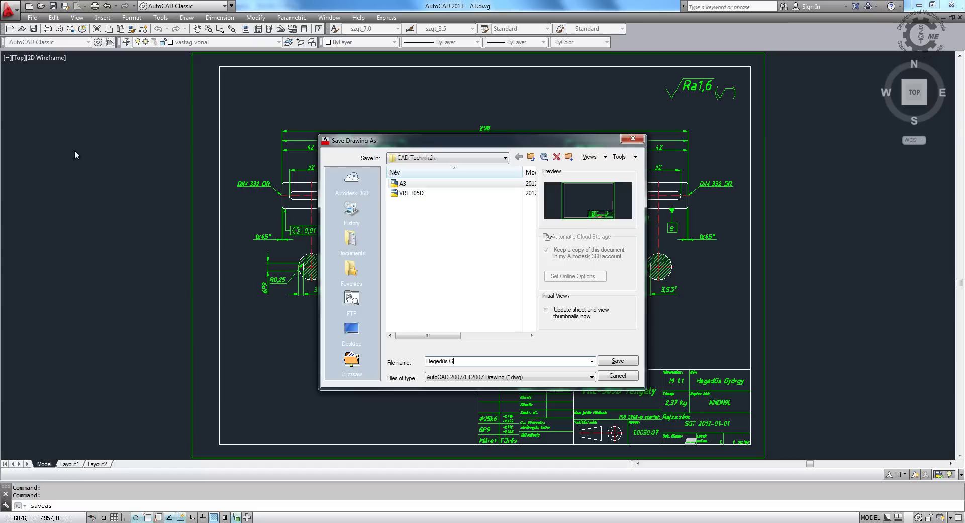